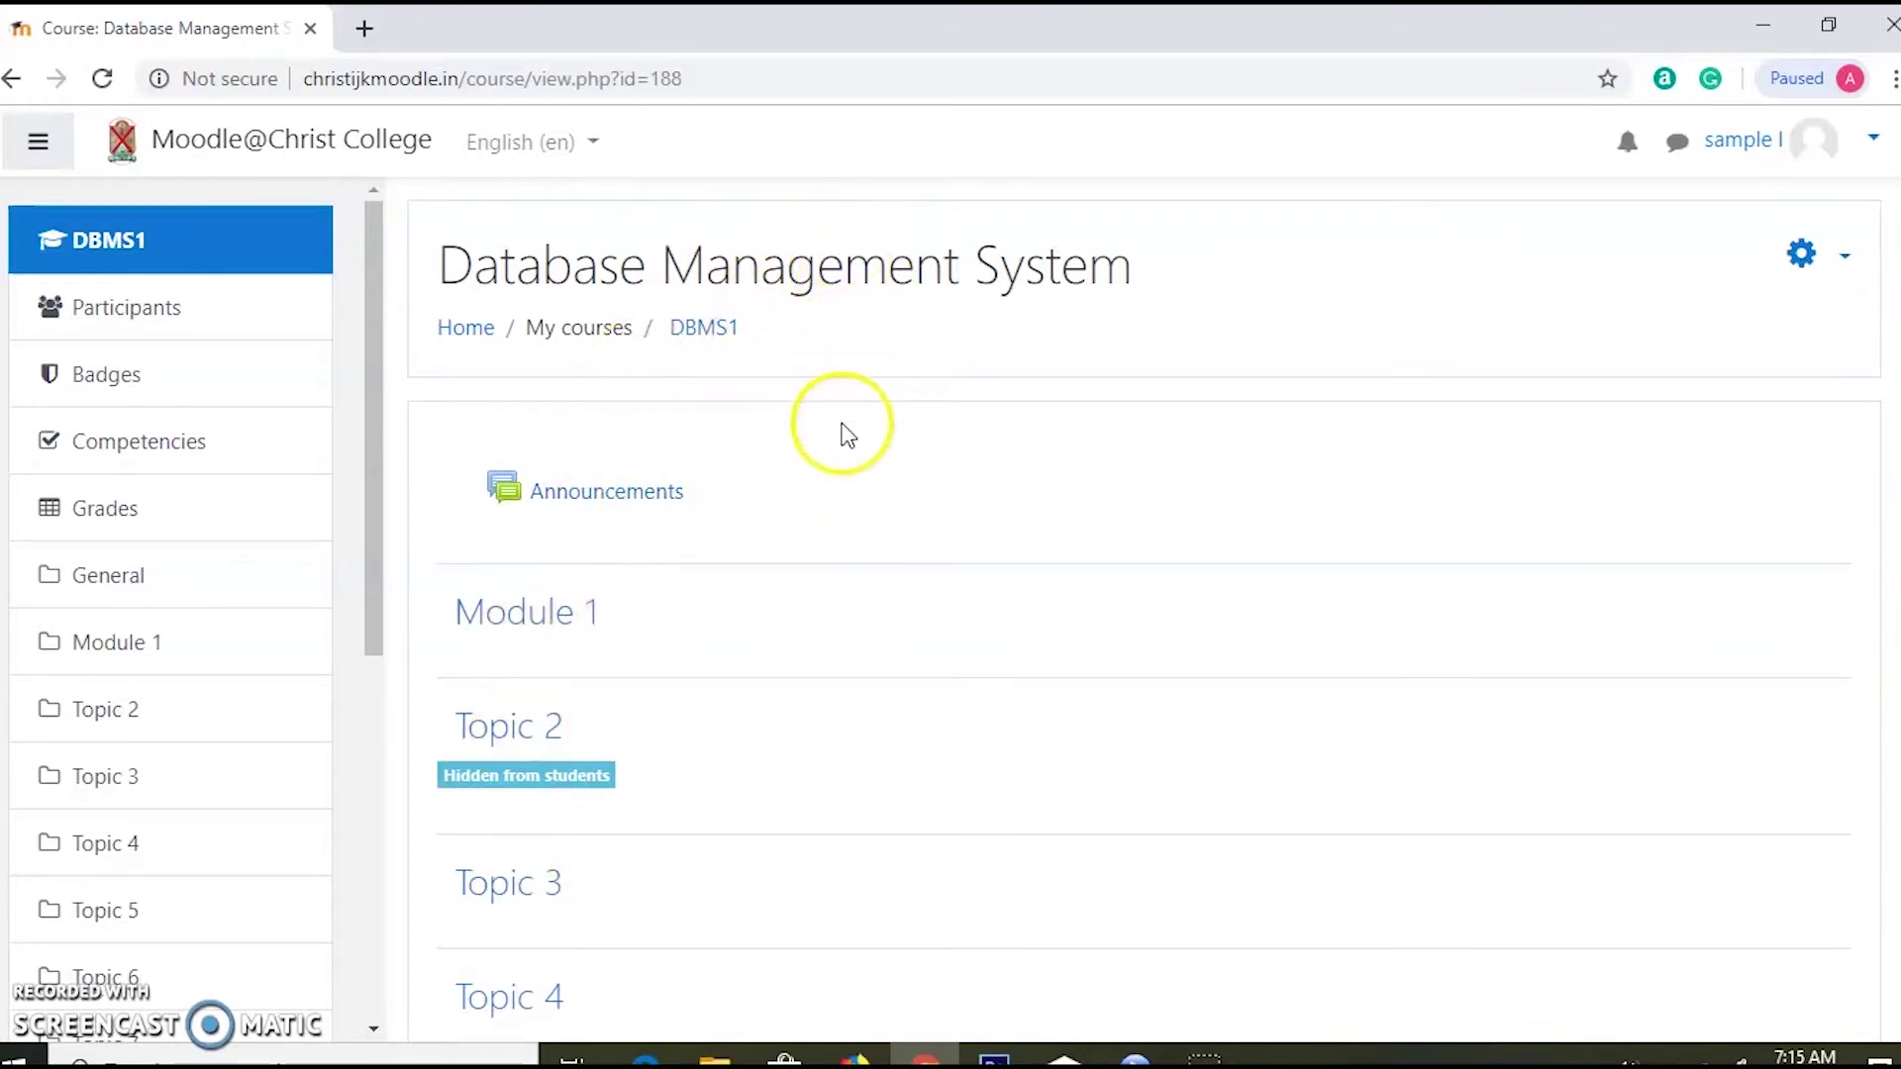
Step: Turn on editing for the Database Management System course
{"action": "left_click", "coordinate": [546, 639]}
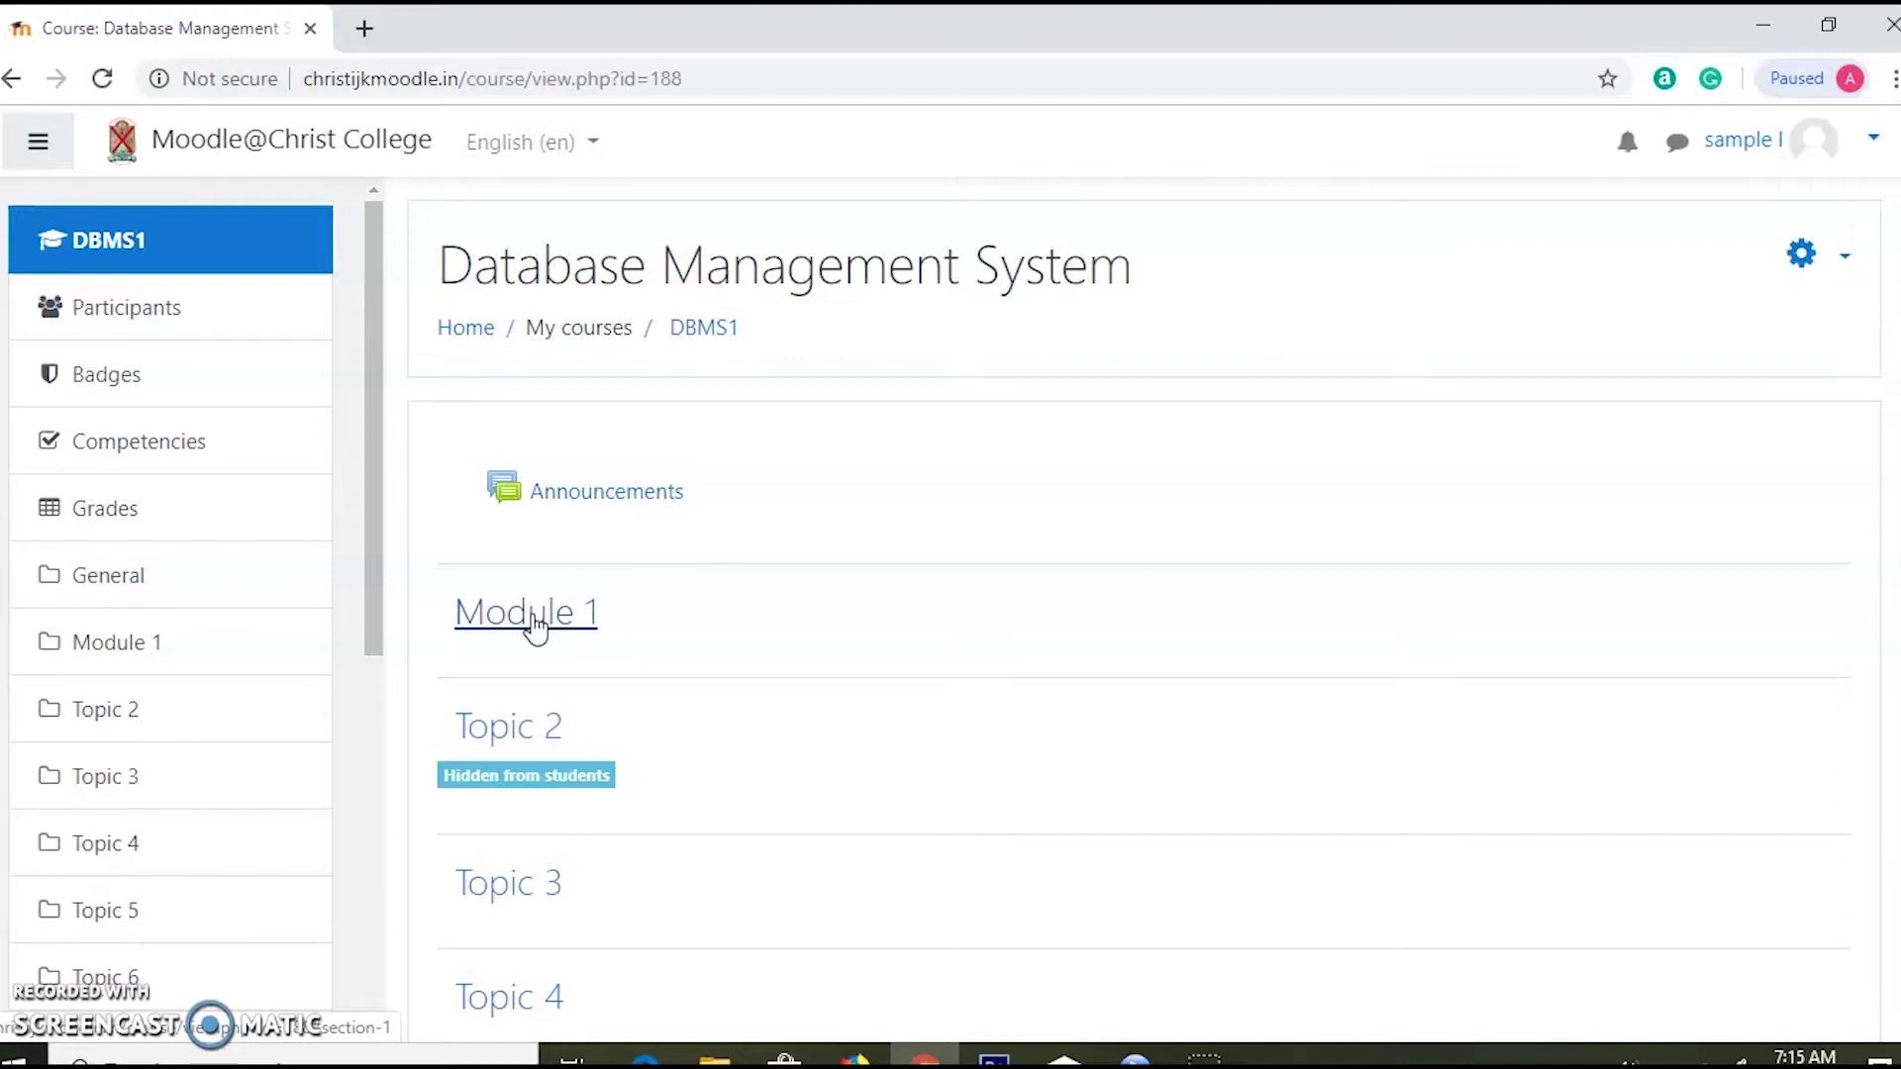
{"action": "left_click", "coordinate": [1096, 524]}
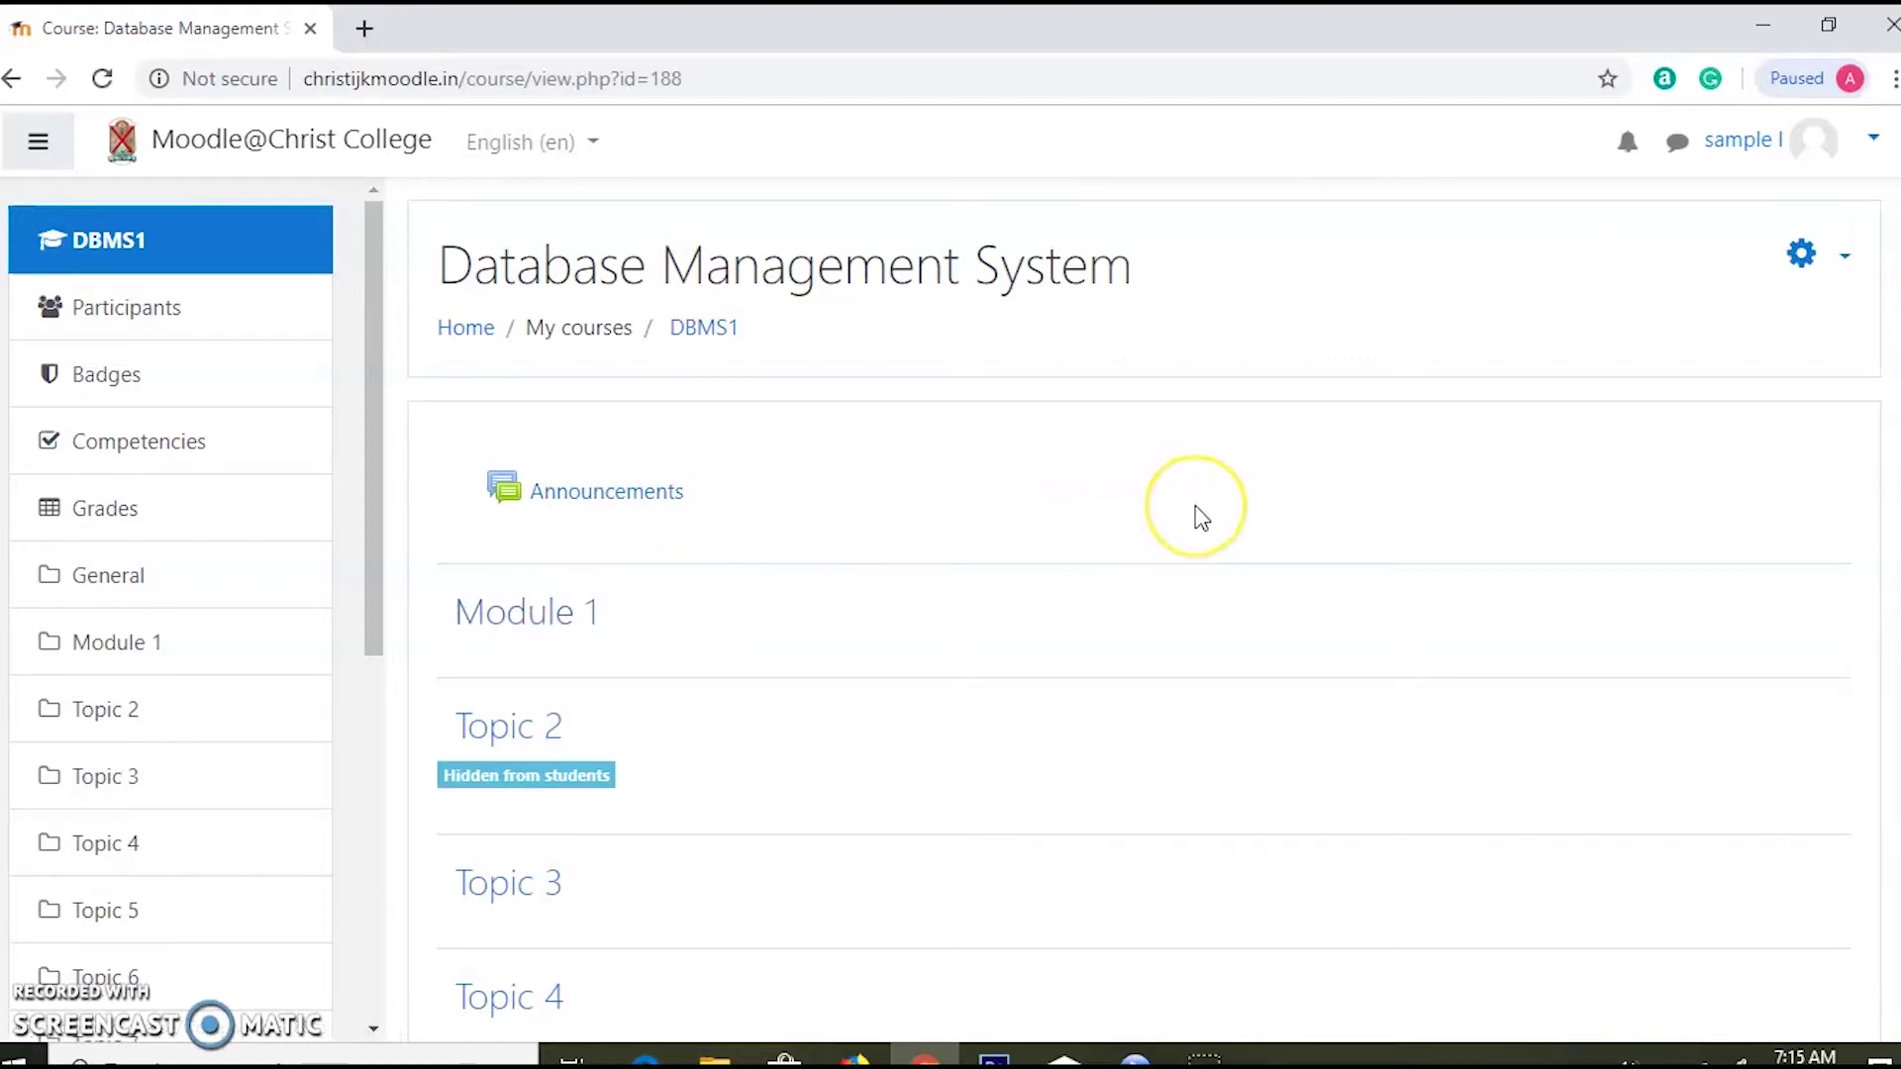
{"action": "left_click", "coordinate": [1841, 260]}
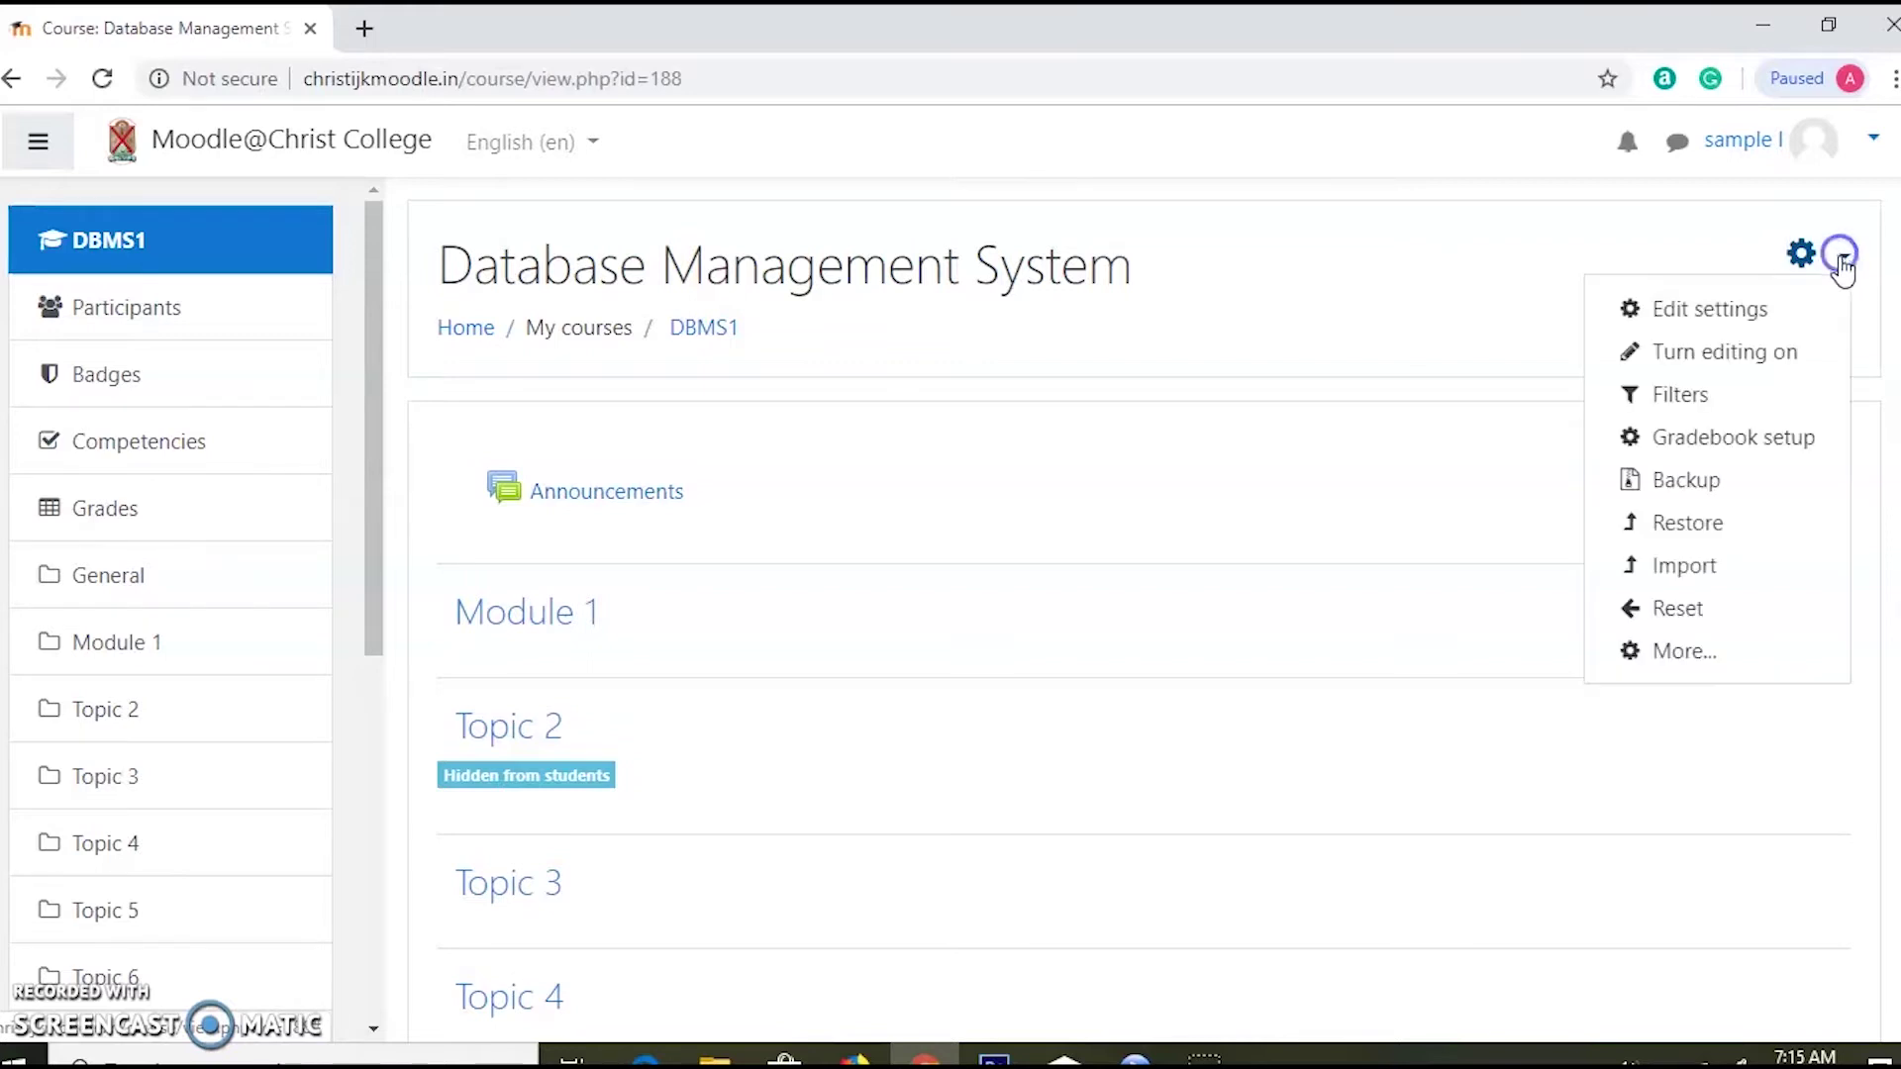
{"action": "left_click", "coordinate": [1755, 367]}
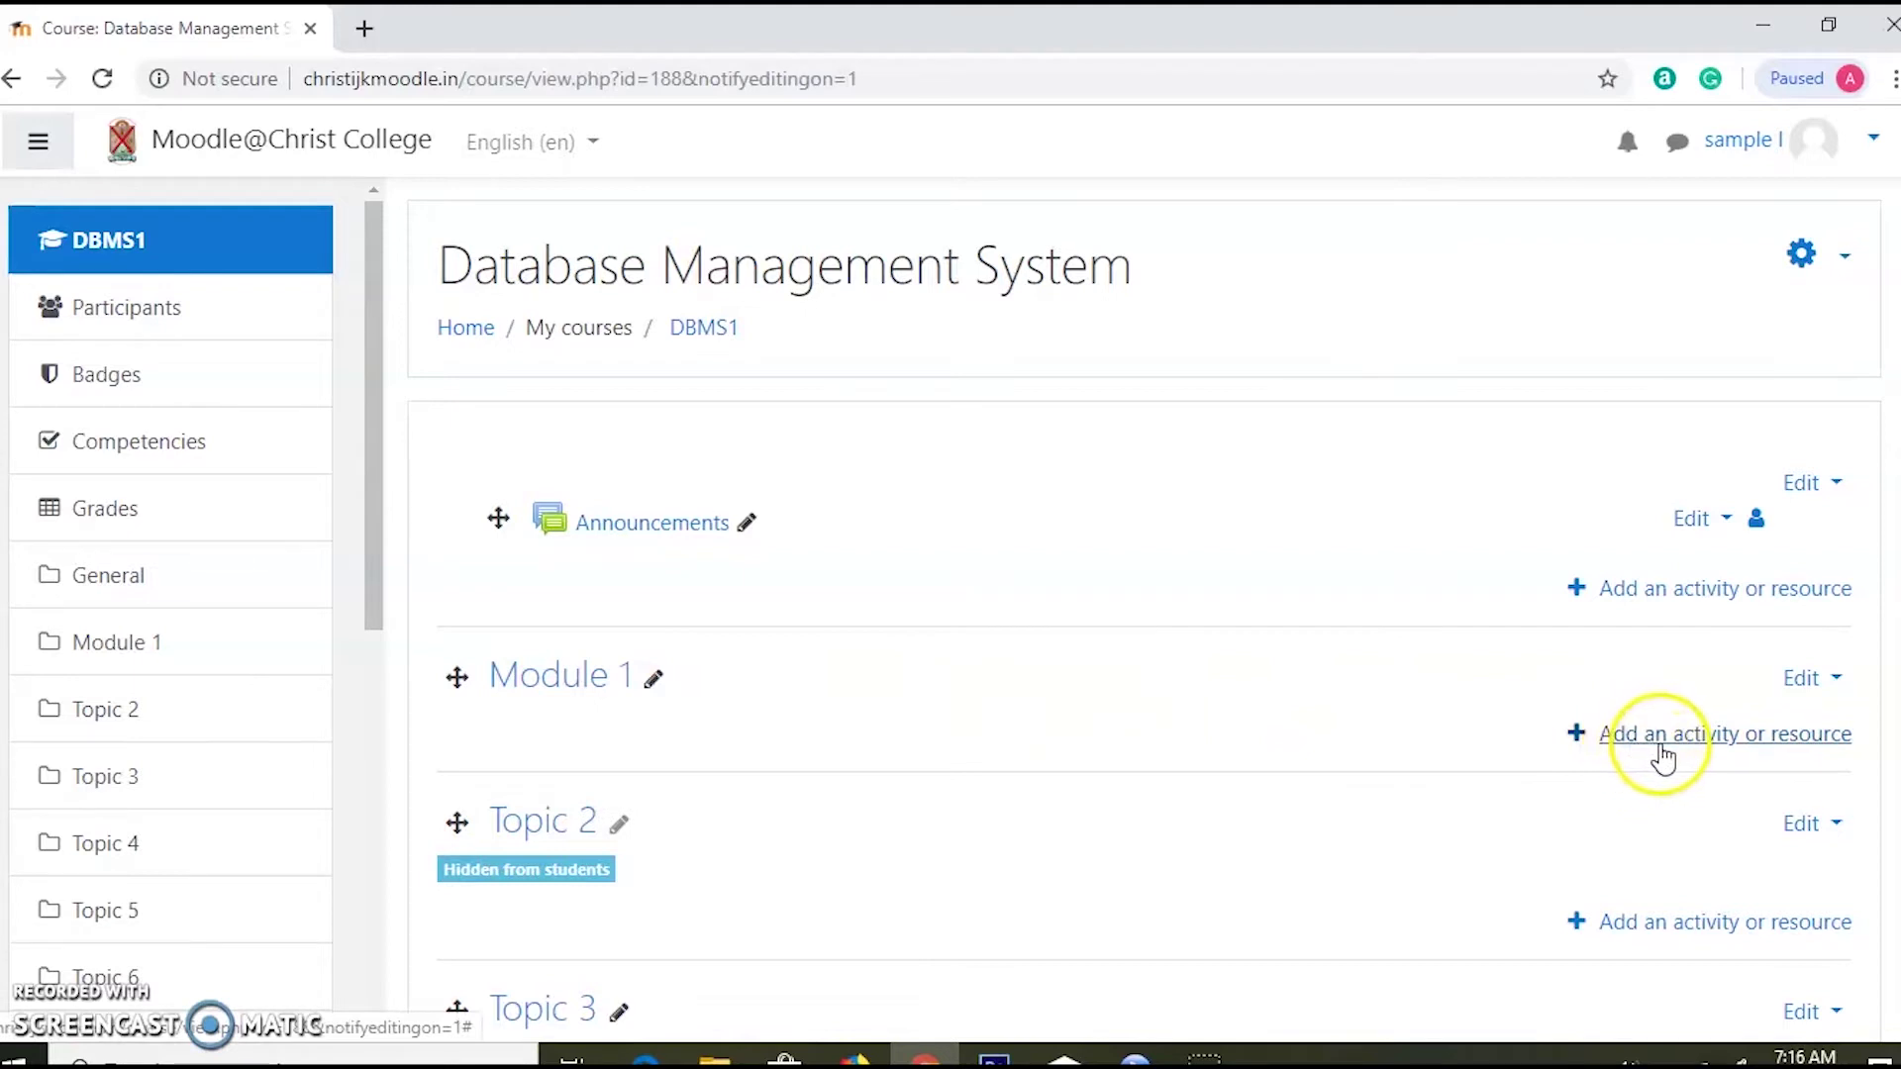
Step: Add a new Quiz activity to Module 1
{"action": "left_click", "coordinate": [1728, 752]}
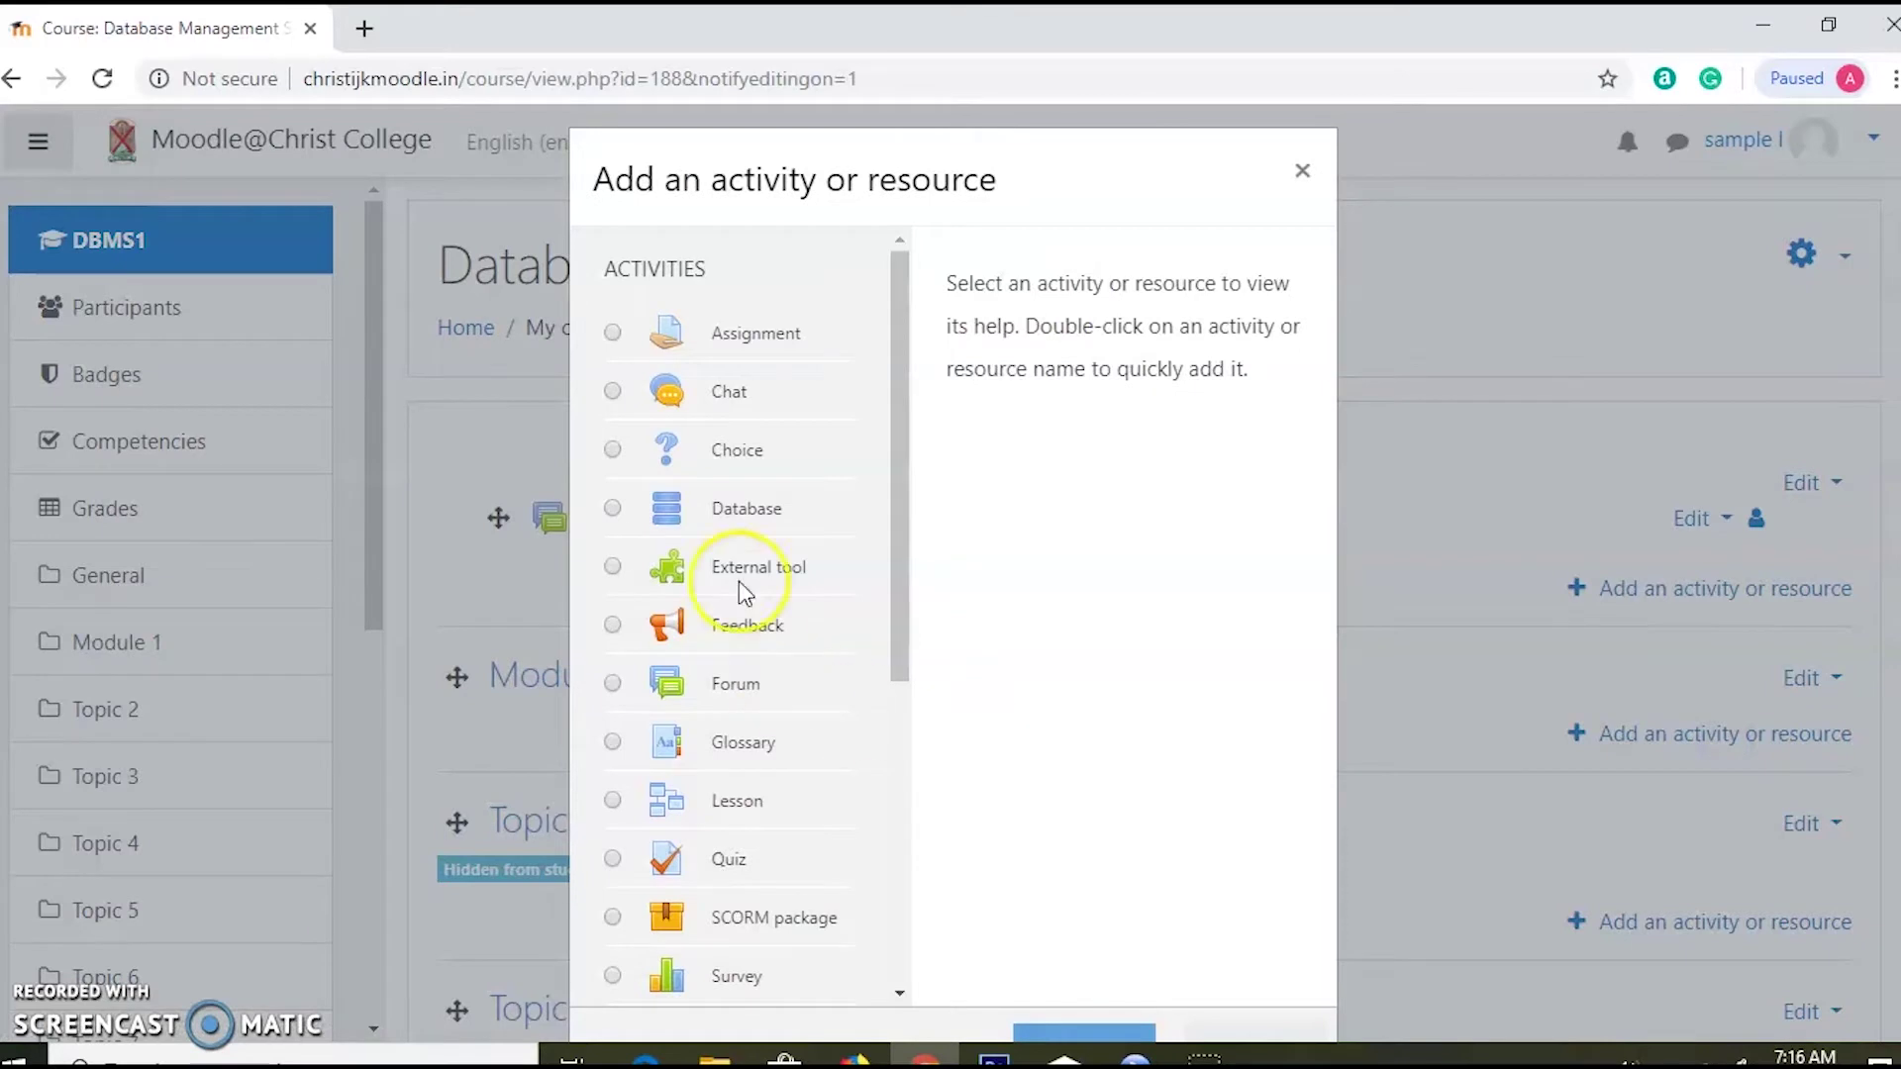
{"action": "scroll", "coordinate": [798, 643], "scroll_direction": "down", "scroll_amount": 2}
{"action": "scroll", "coordinate": [798, 632], "scroll_direction": "down", "scroll_amount": 1}
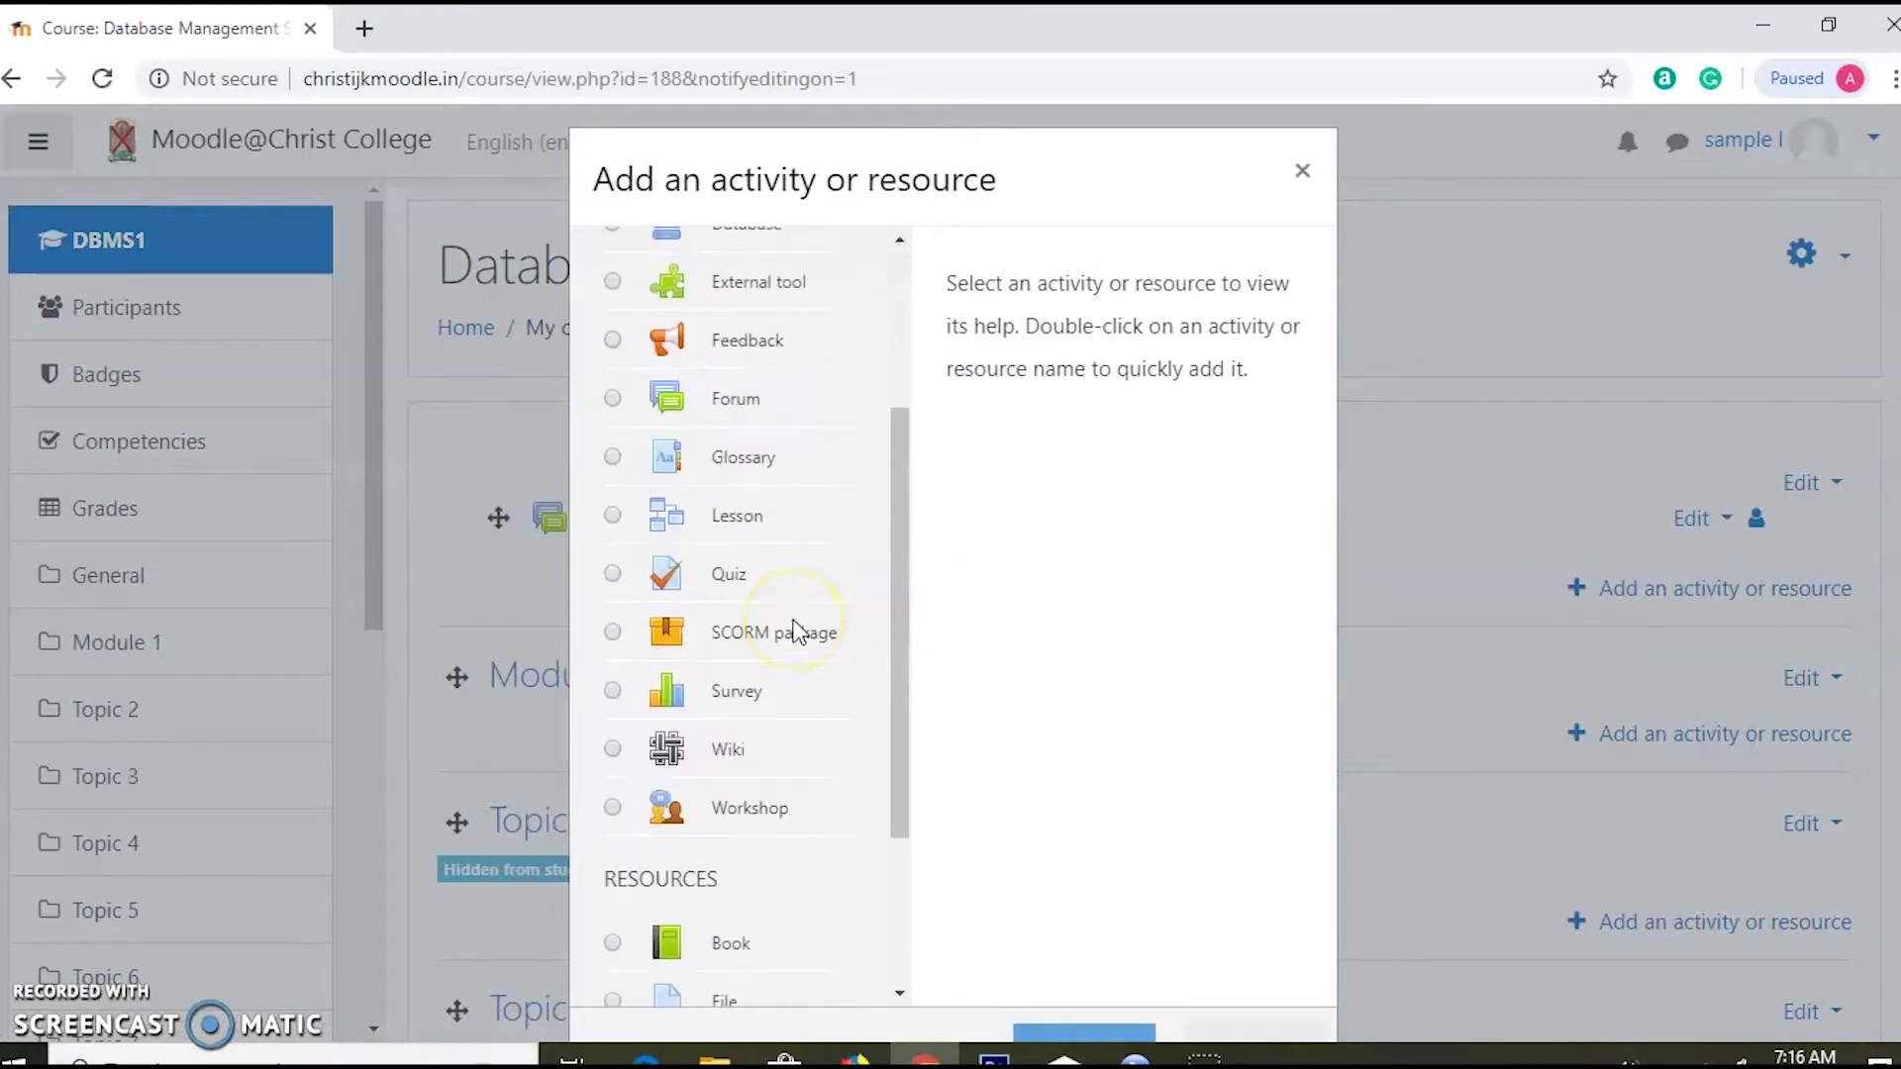
{"action": "left_click", "coordinate": [615, 576]}
{"action": "scroll", "coordinate": [1065, 921], "scroll_direction": "down", "scroll_amount": 2}
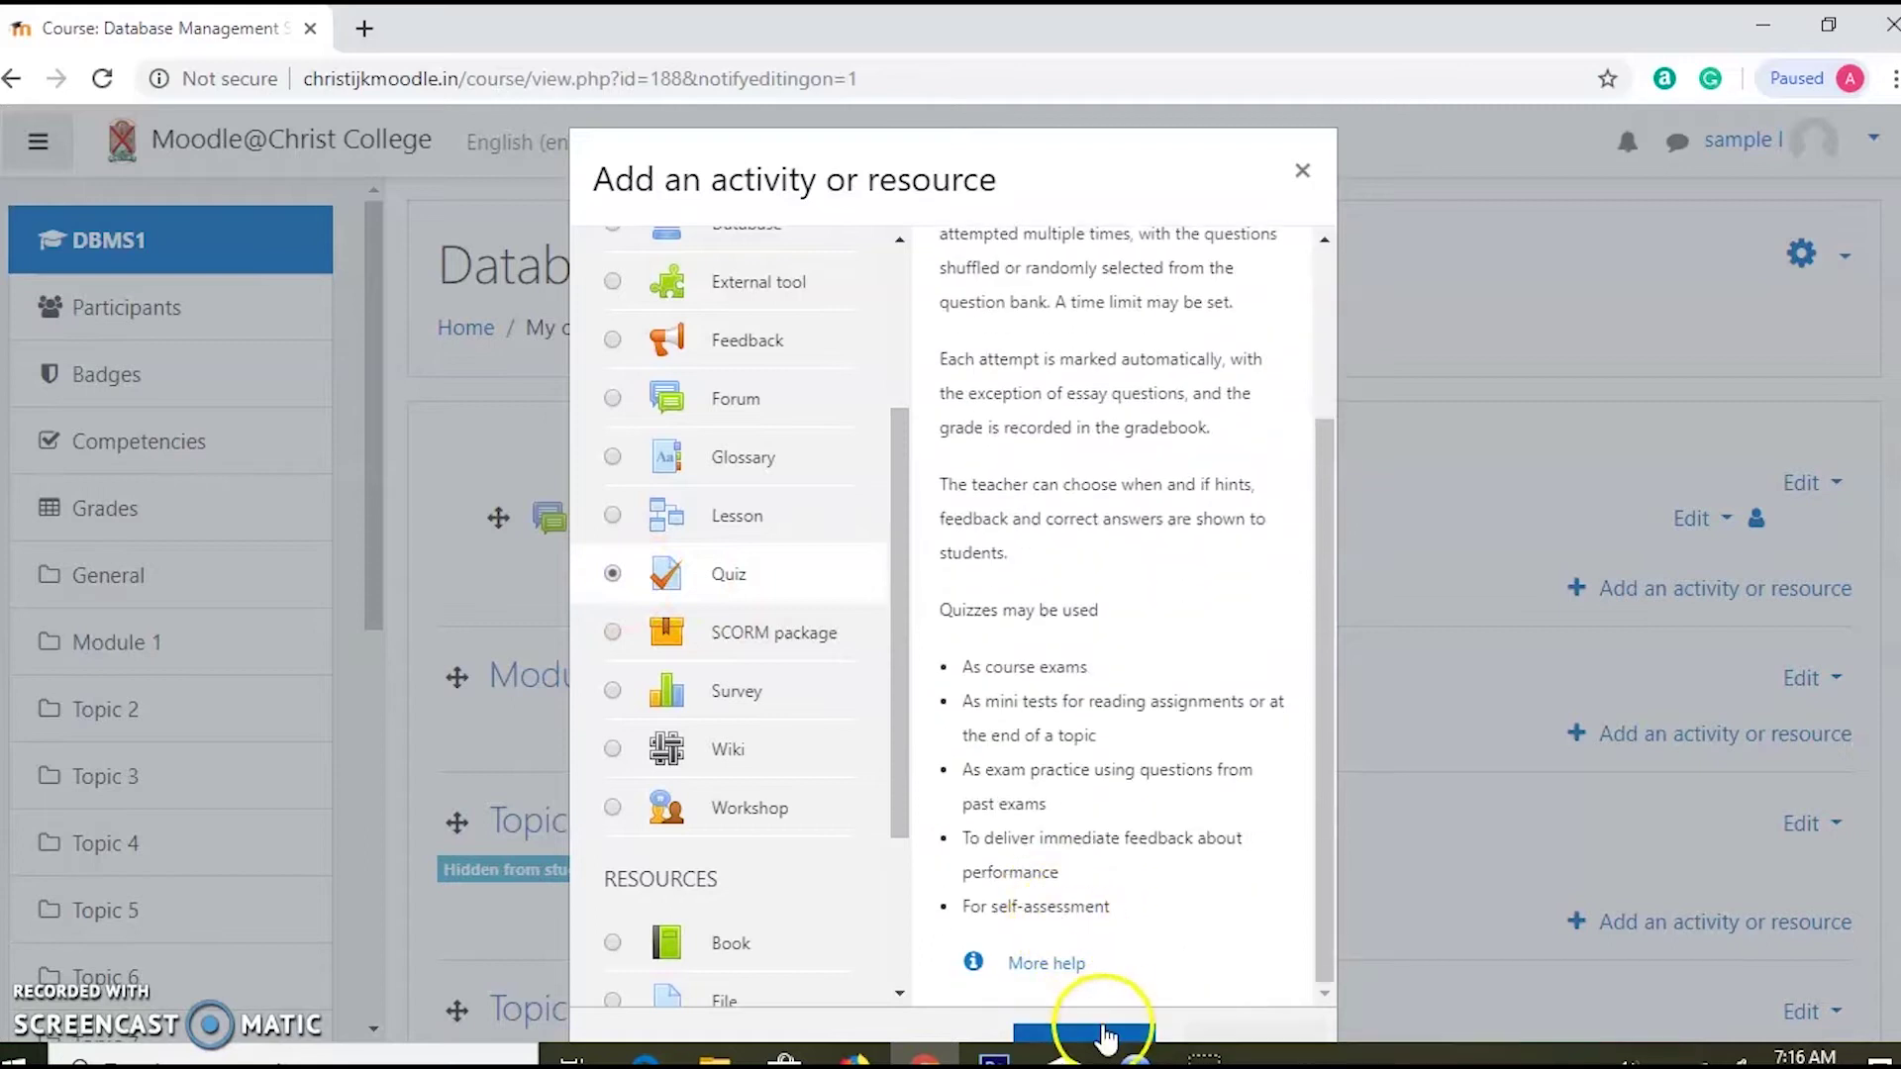
{"action": "left_click_drag", "start_coordinate": [1129, 175], "coordinate": [1125, 126]}
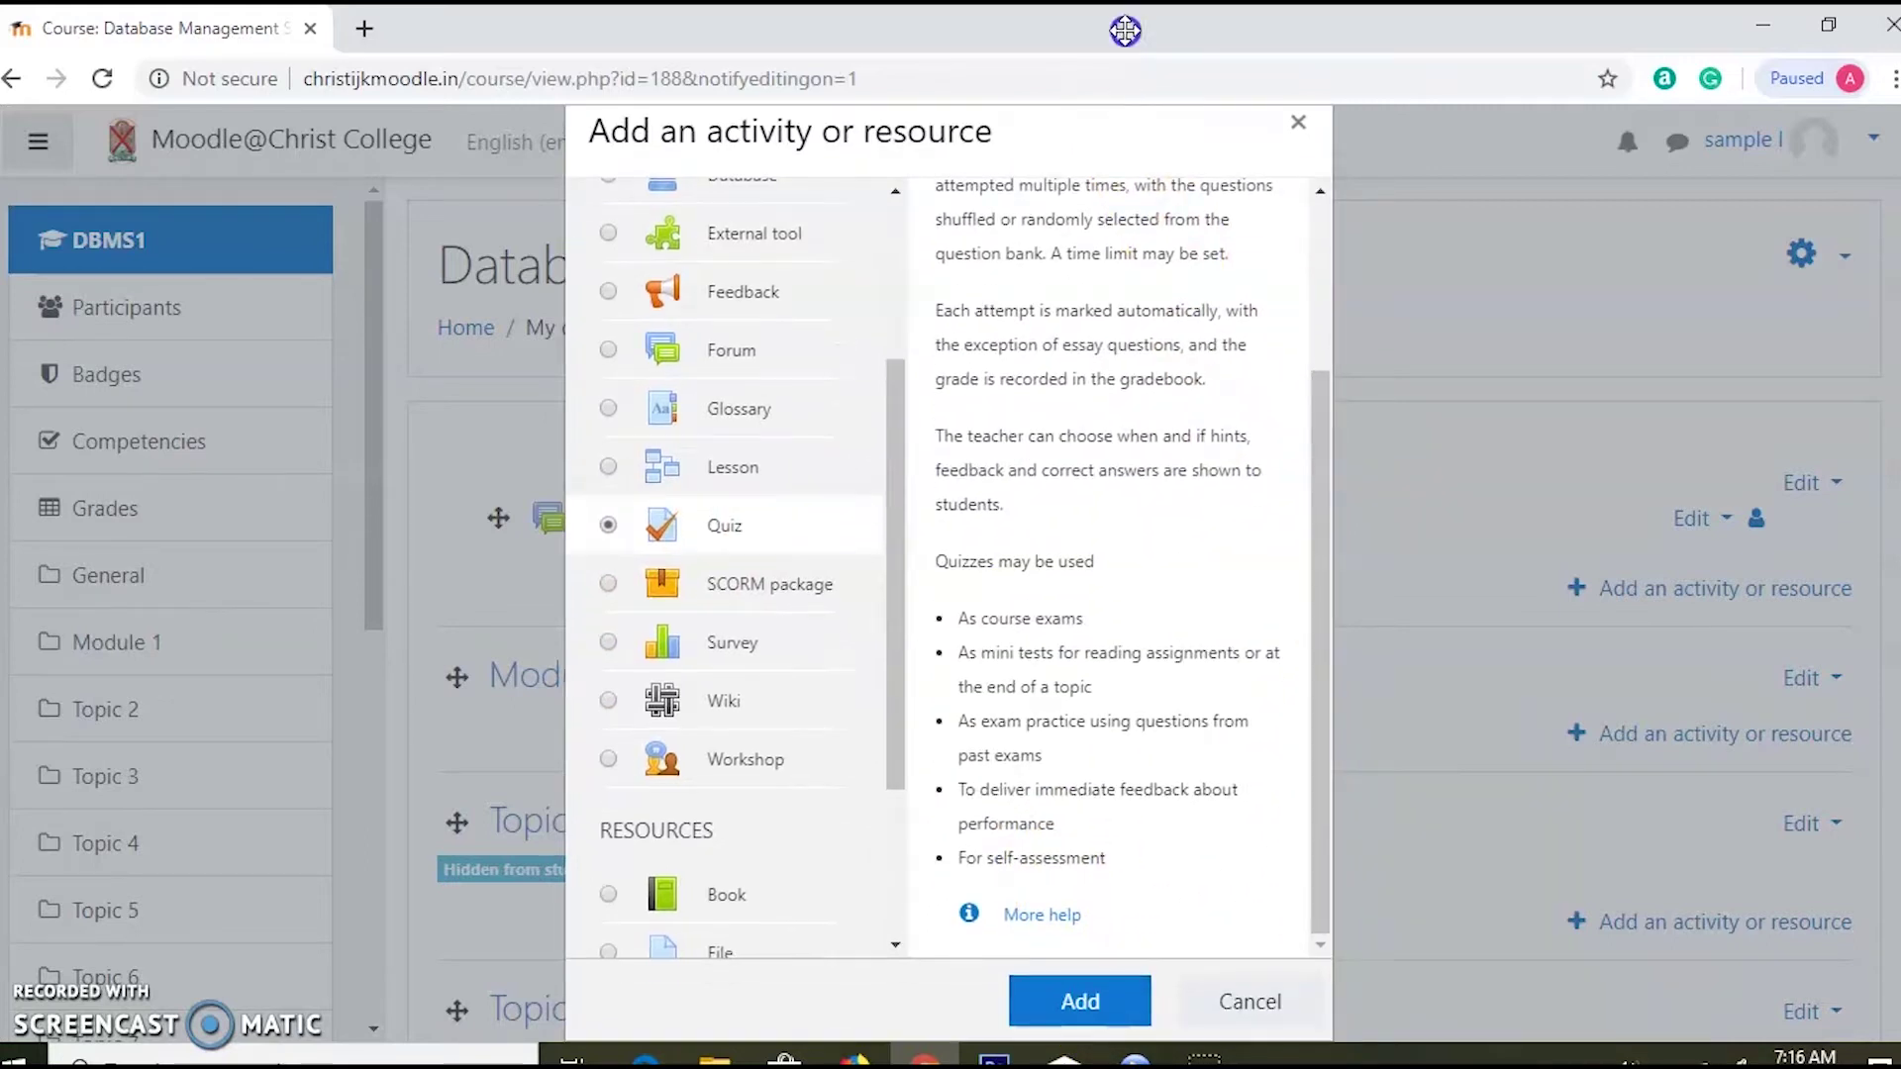
{"action": "left_click", "coordinate": [1075, 1010]}
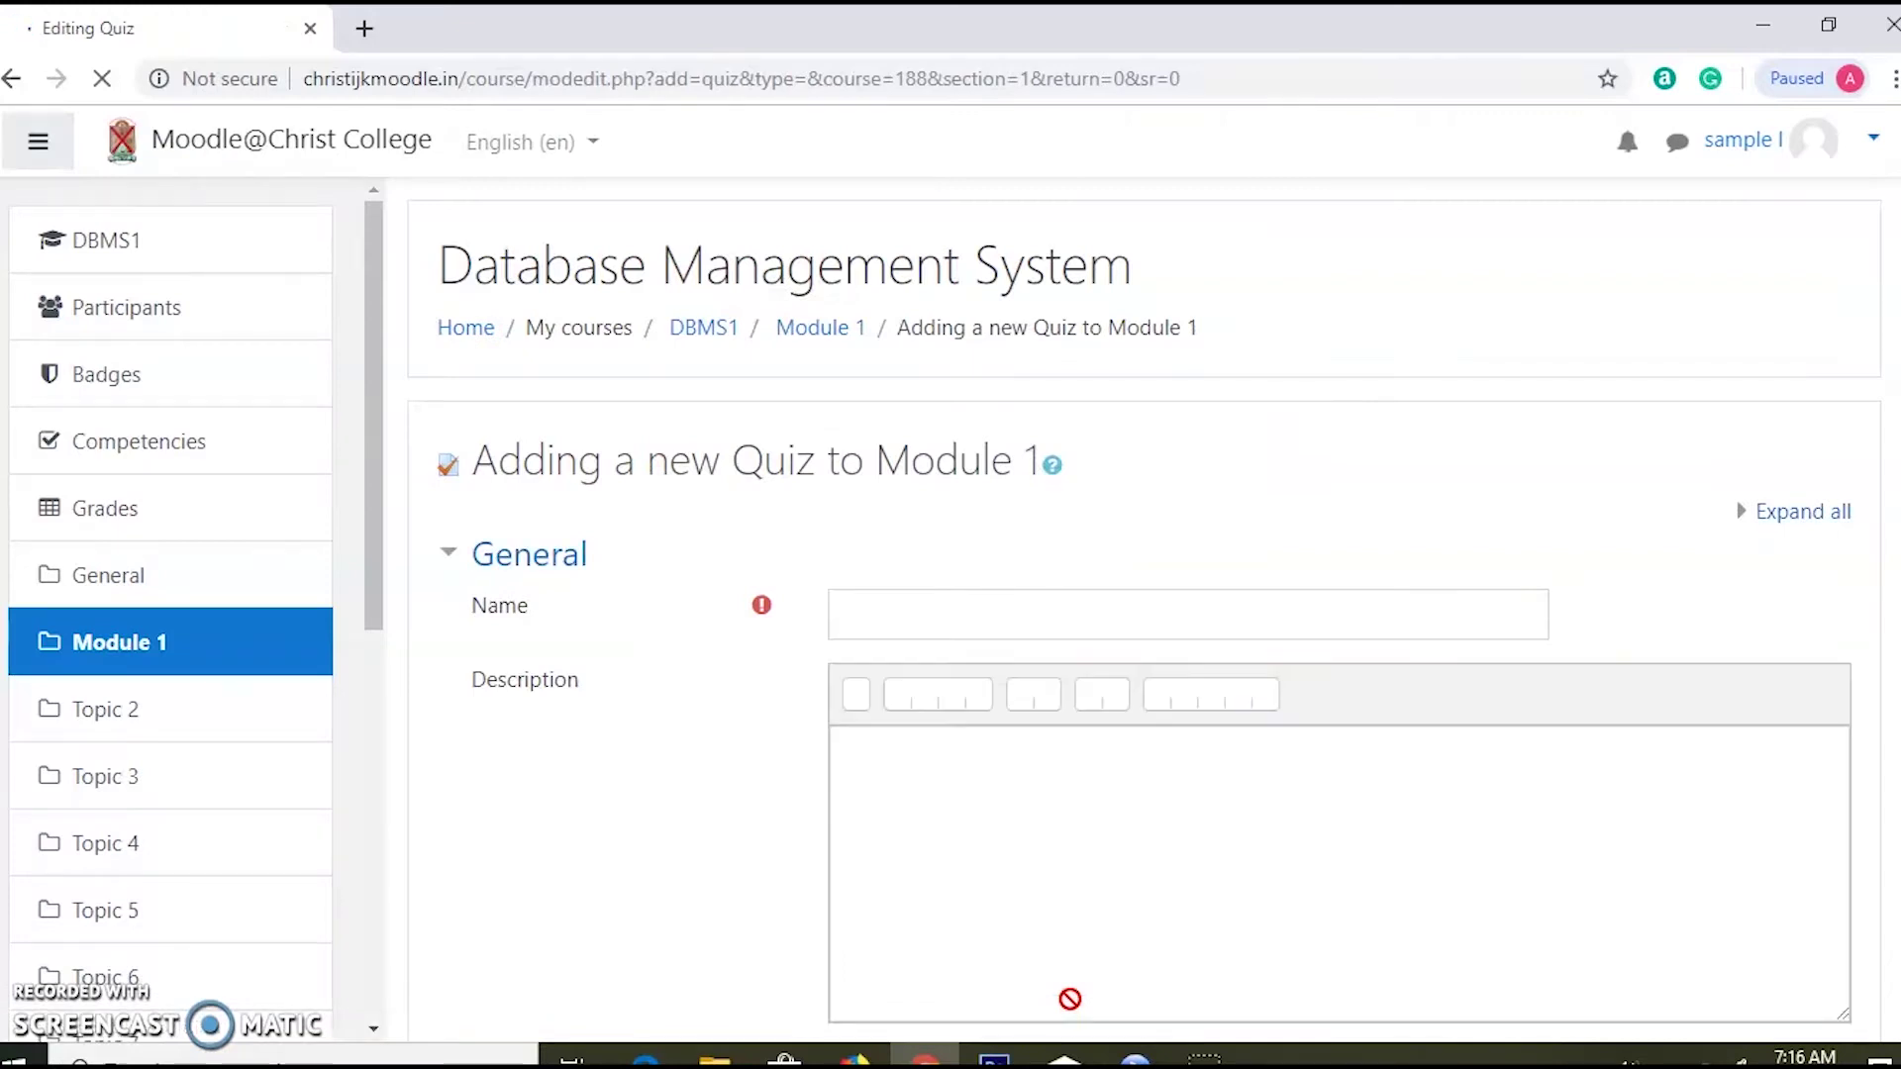
Step: Name the quiz "Sample Quiz", leaving its description empty
{"action": "left_click", "coordinate": [890, 609]}
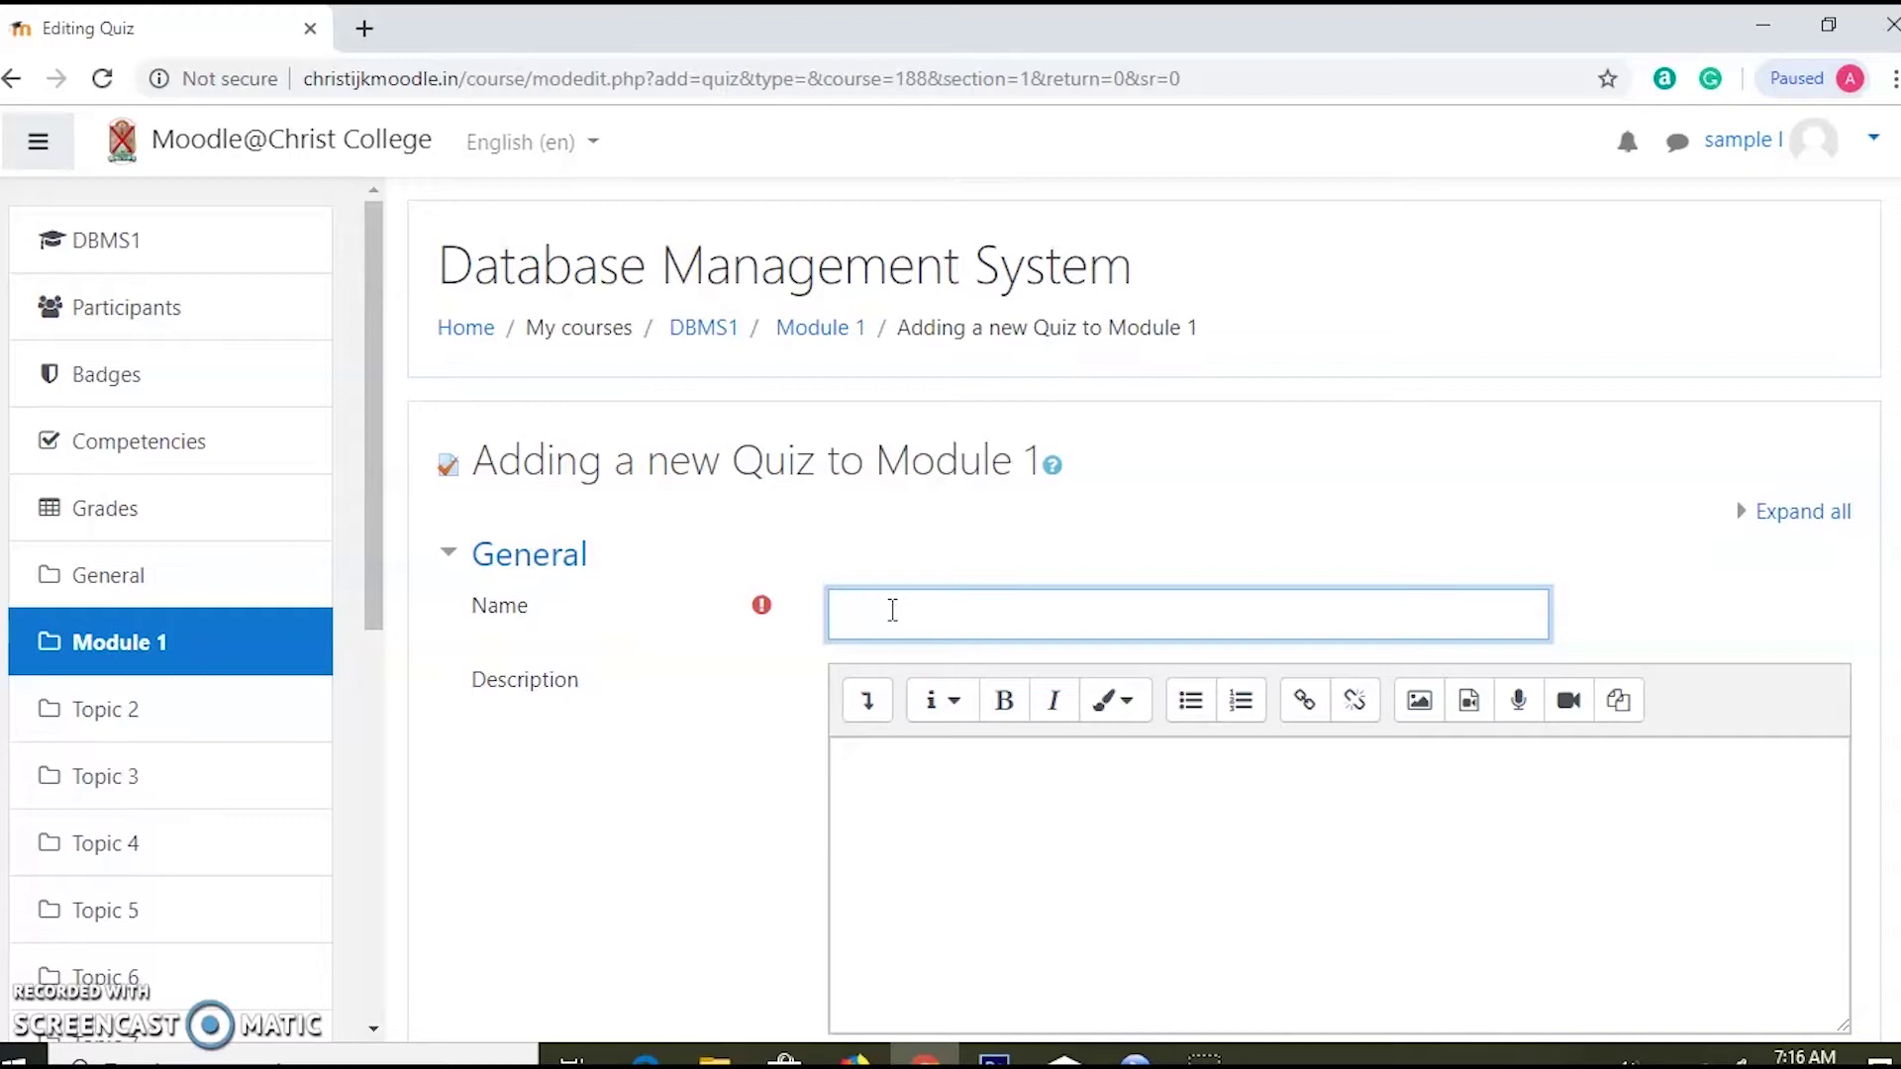
{"action": "type", "text": "sz"}
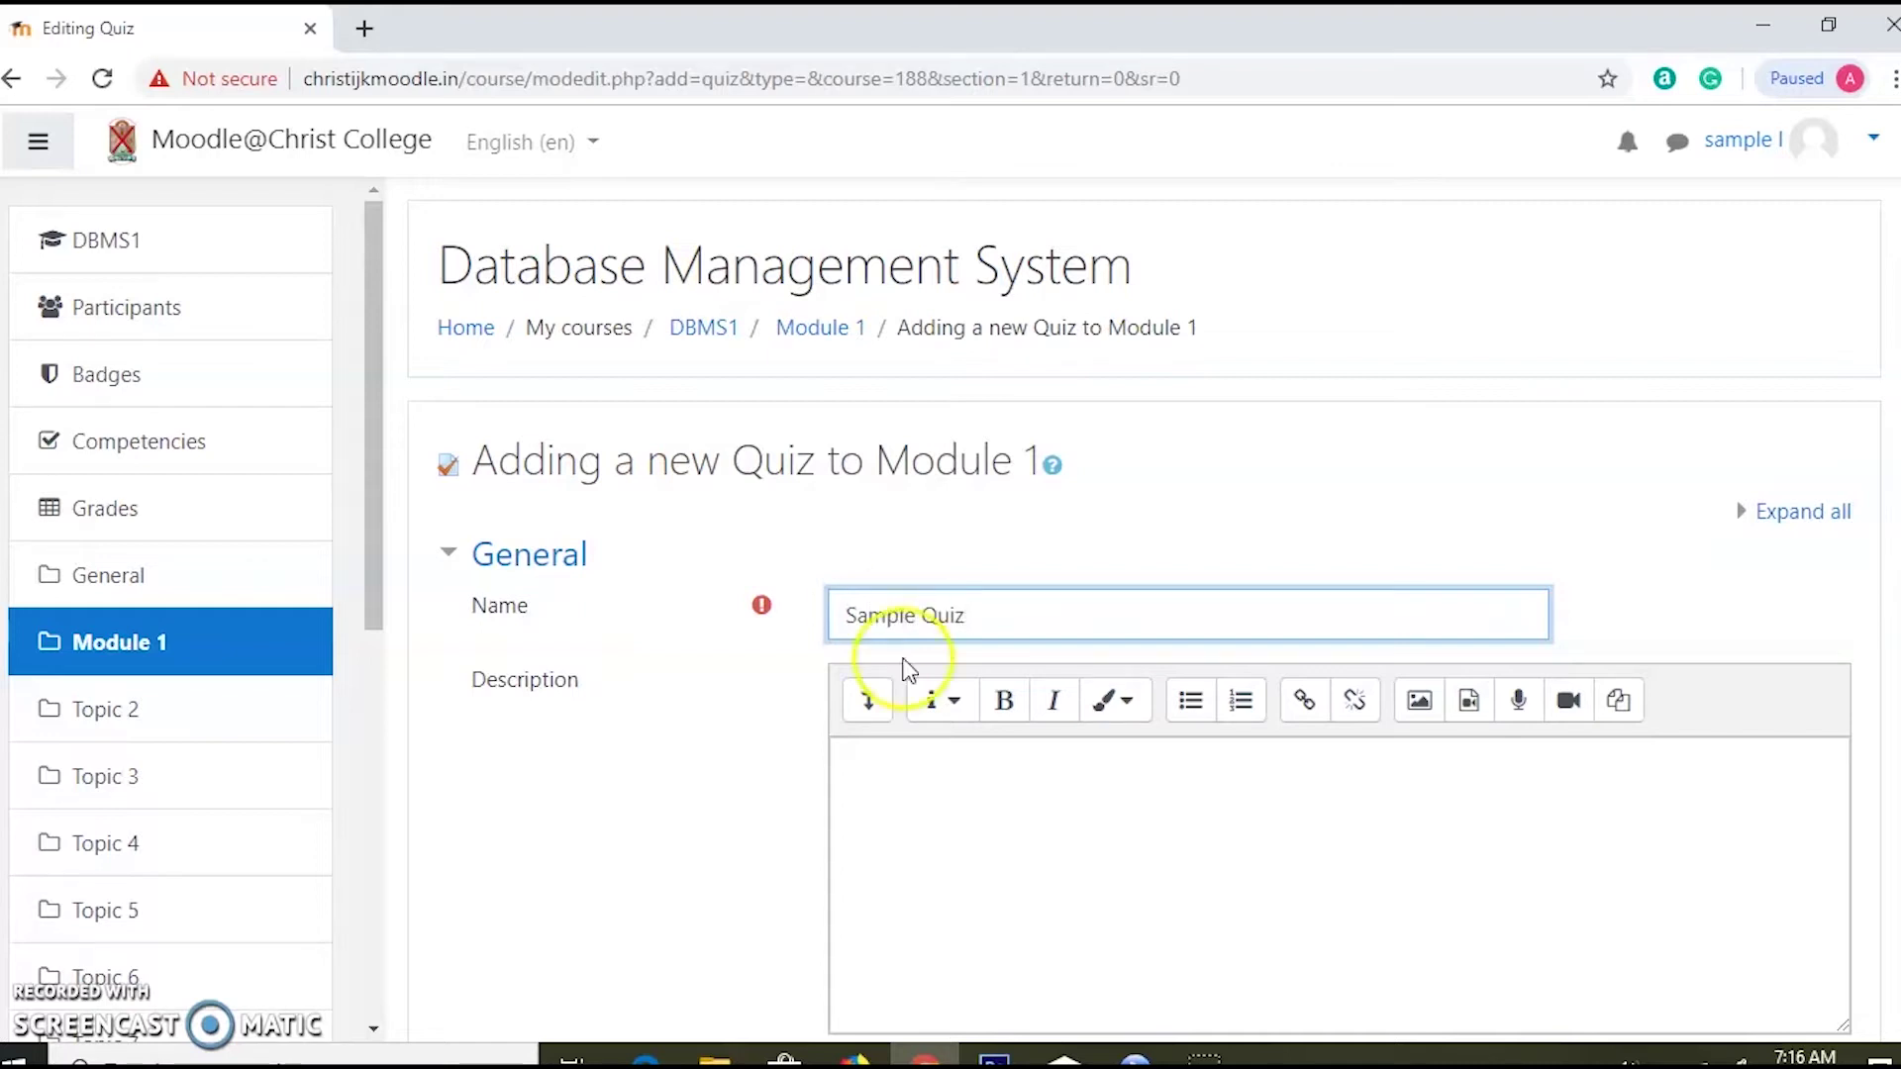
{"action": "left_click", "coordinate": [929, 770]}
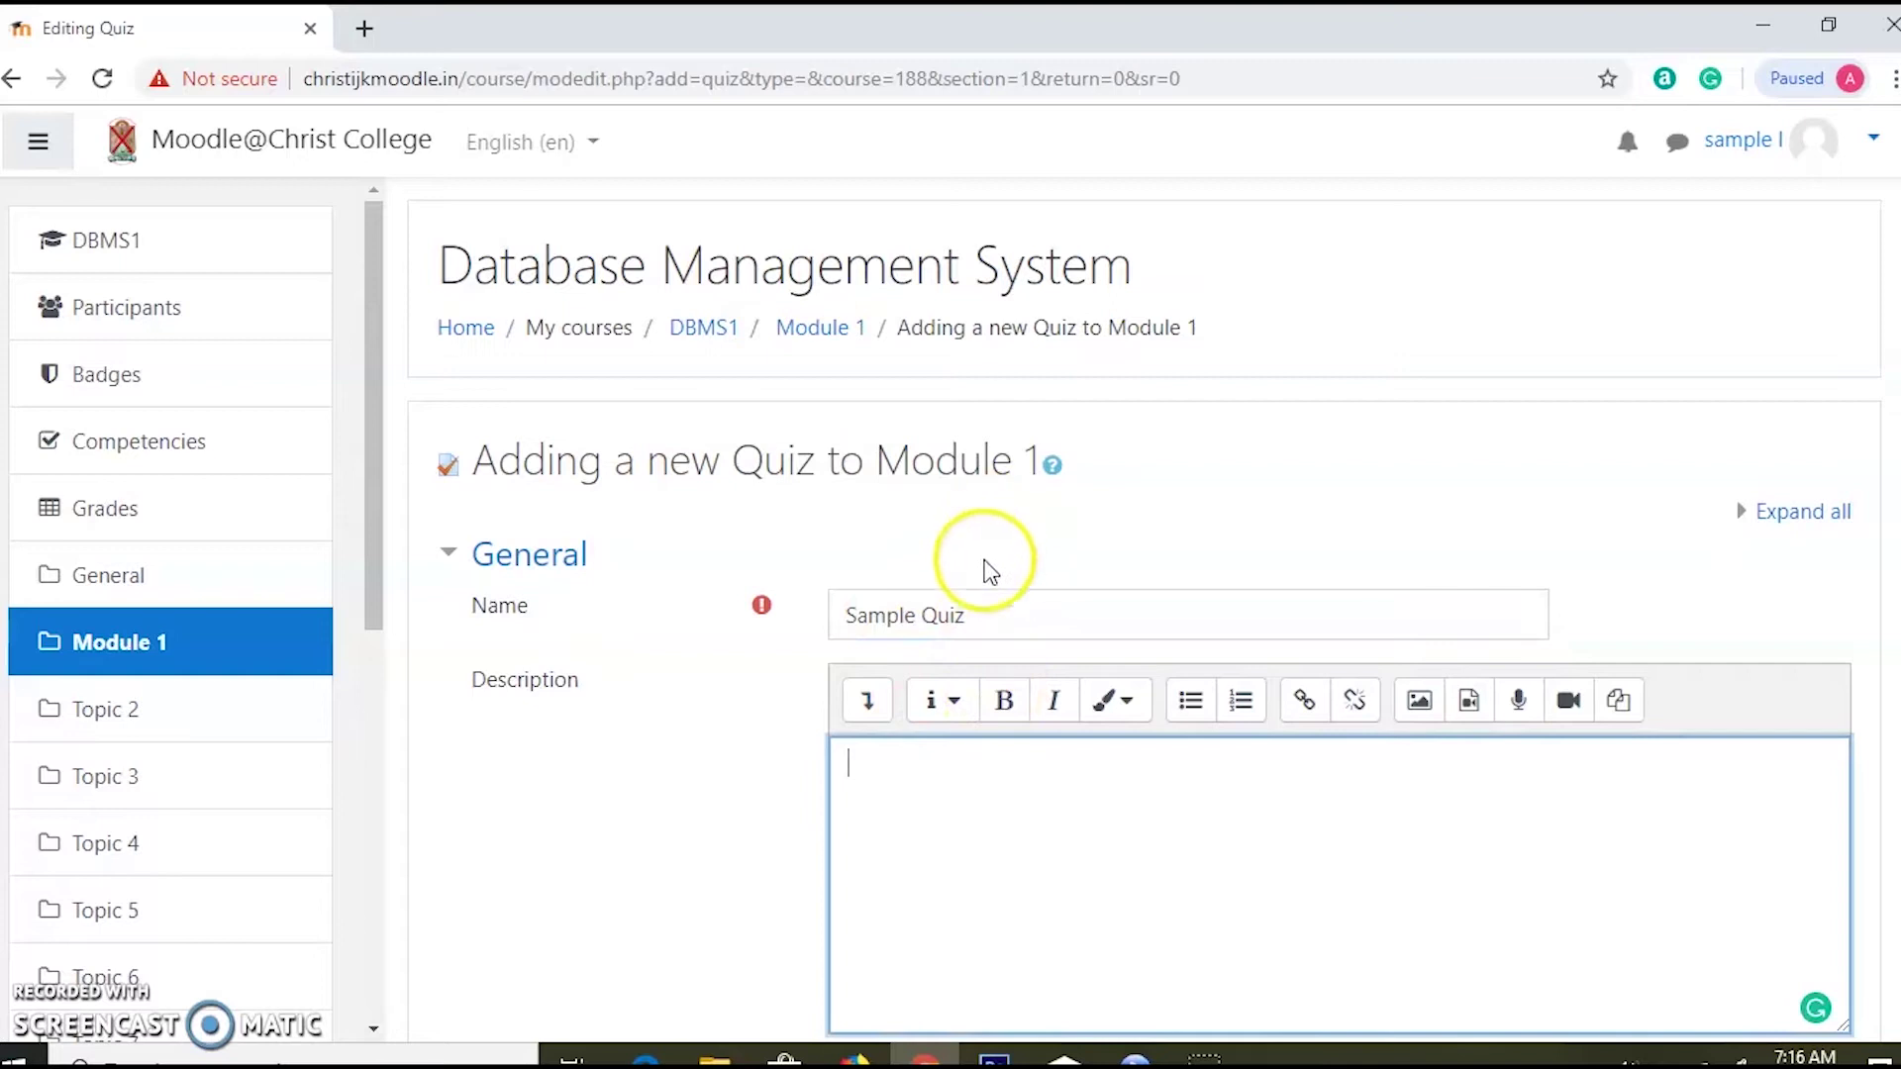
{"action": "mouse_move", "coordinate": [764, 610]}
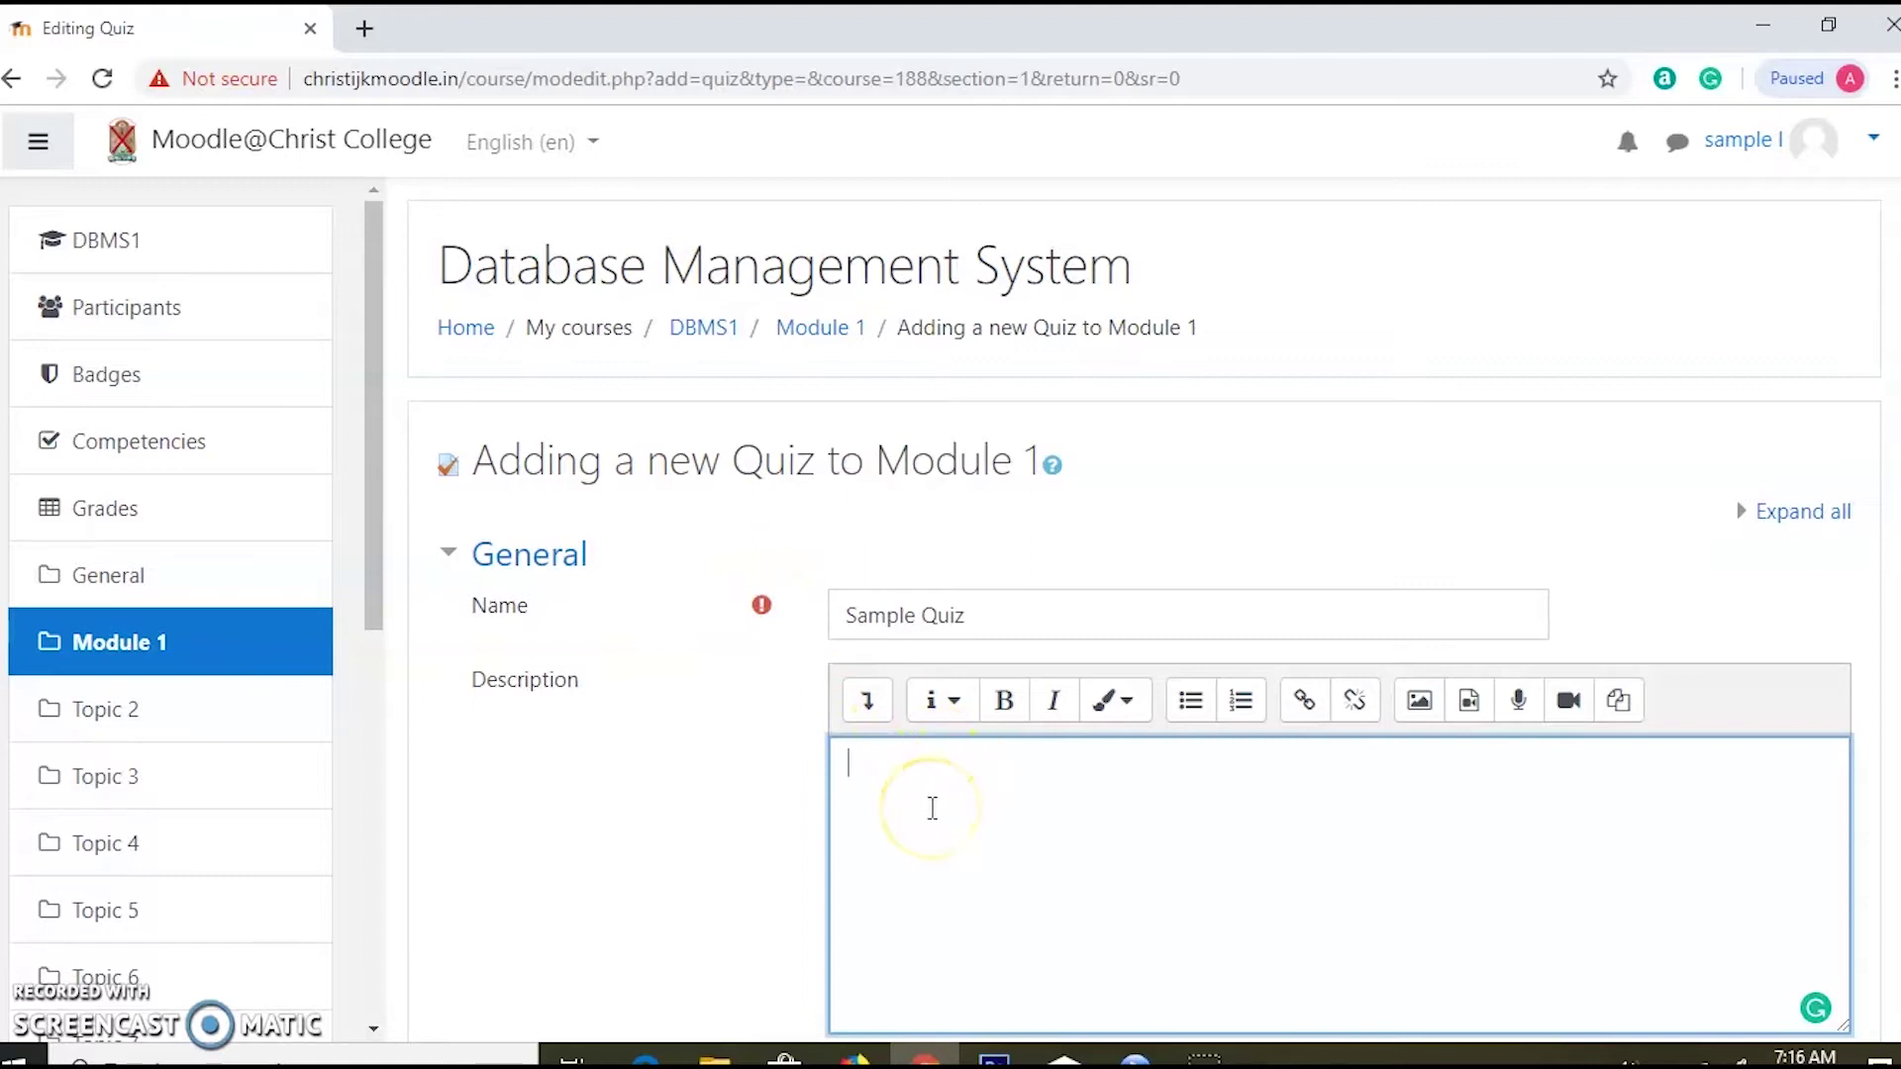
{"action": "scroll", "coordinate": [930, 806], "scroll_direction": "down", "scroll_amount": 3}
{"action": "left_click", "coordinate": [916, 648]}
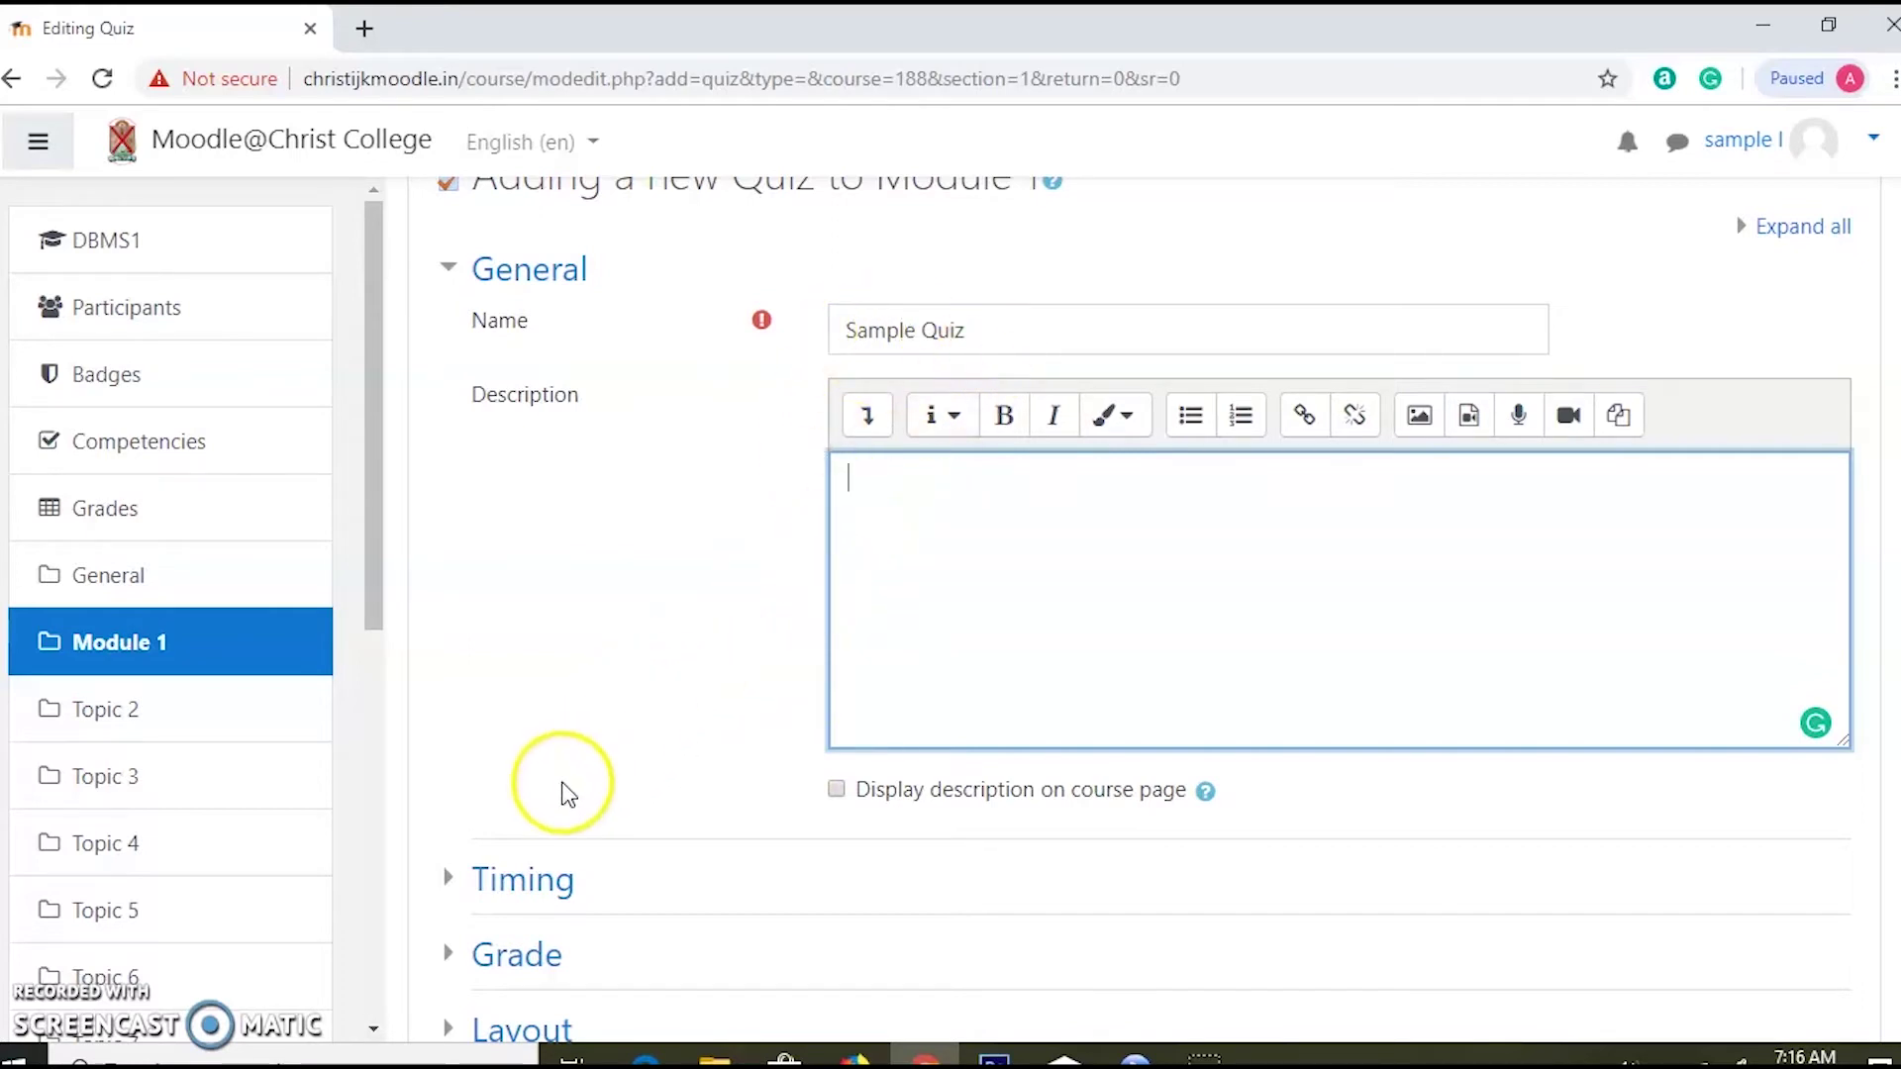
Step: Enable the quiz's opening and closing dates in the timing settings and set the closing date to 7 October 2019
{"action": "scroll", "coordinate": [688, 740], "scroll_direction": "down", "scroll_amount": 3}
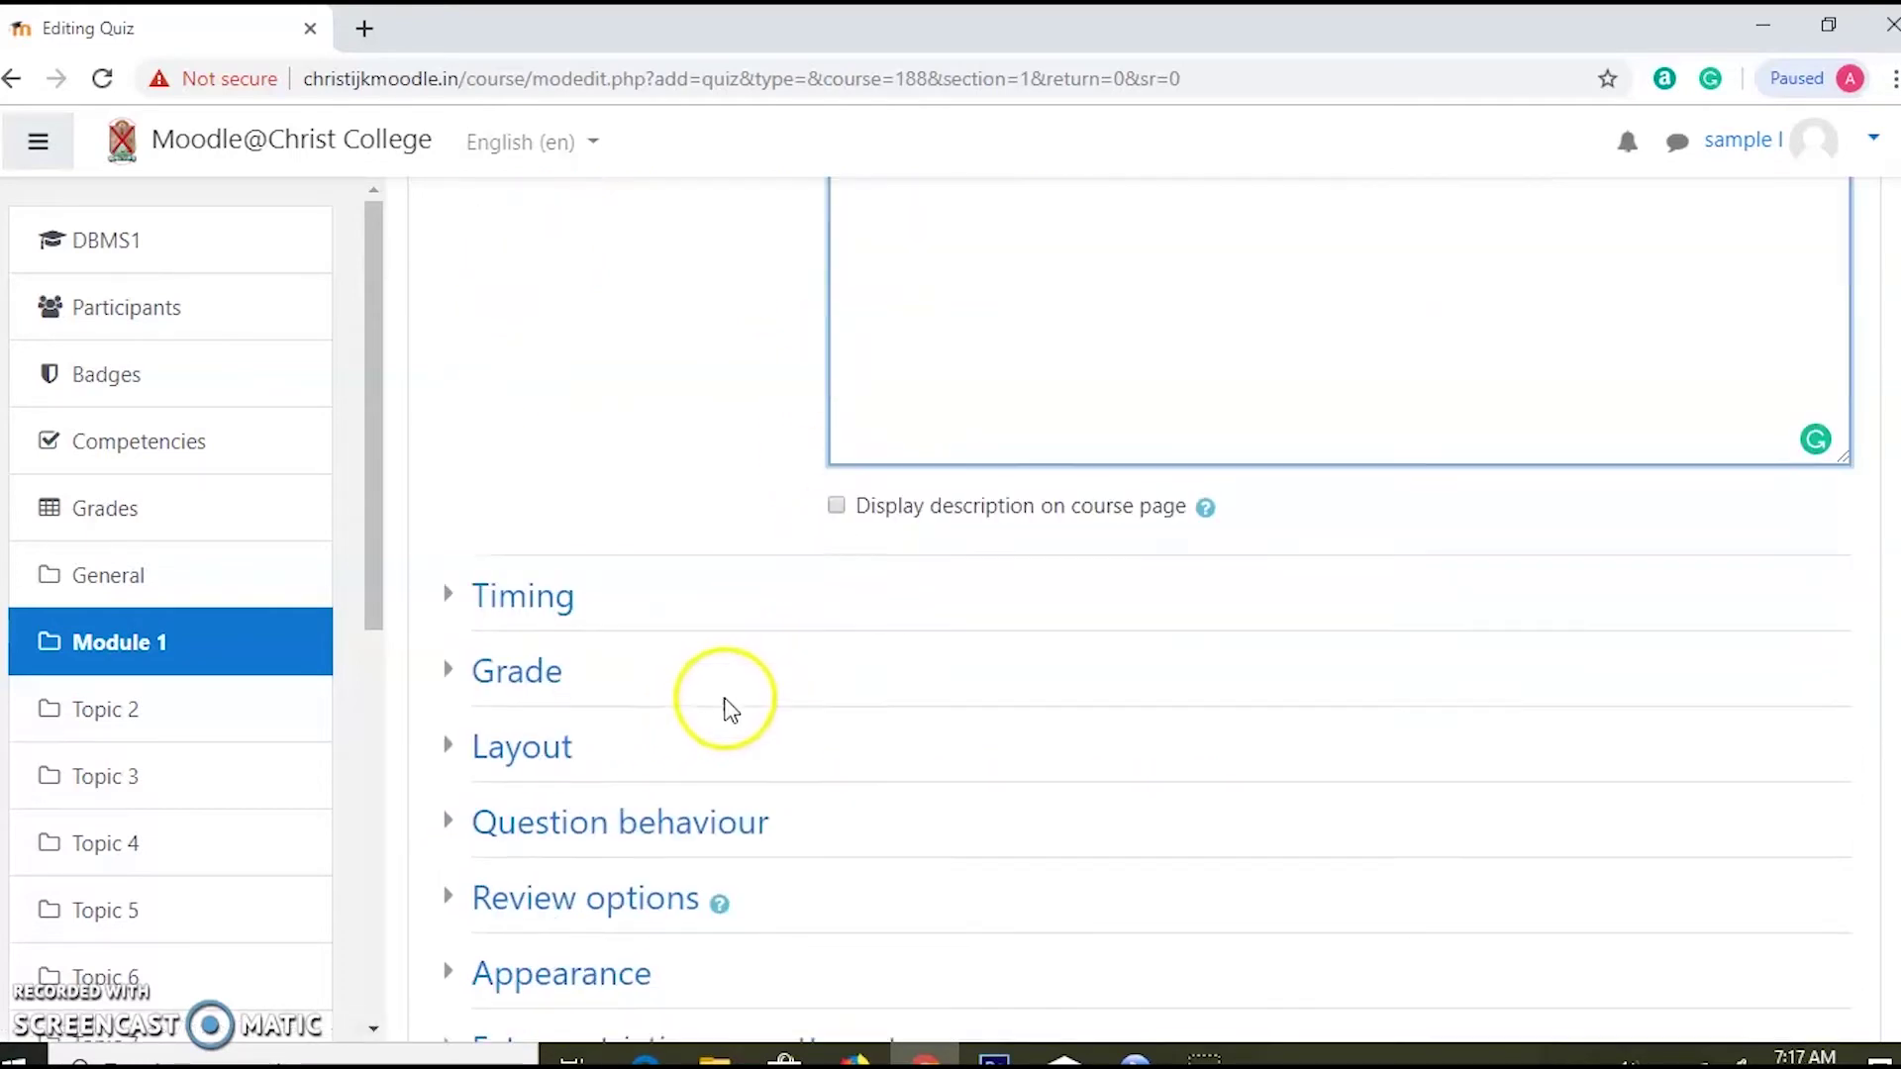
{"action": "left_click", "coordinate": [455, 599]}
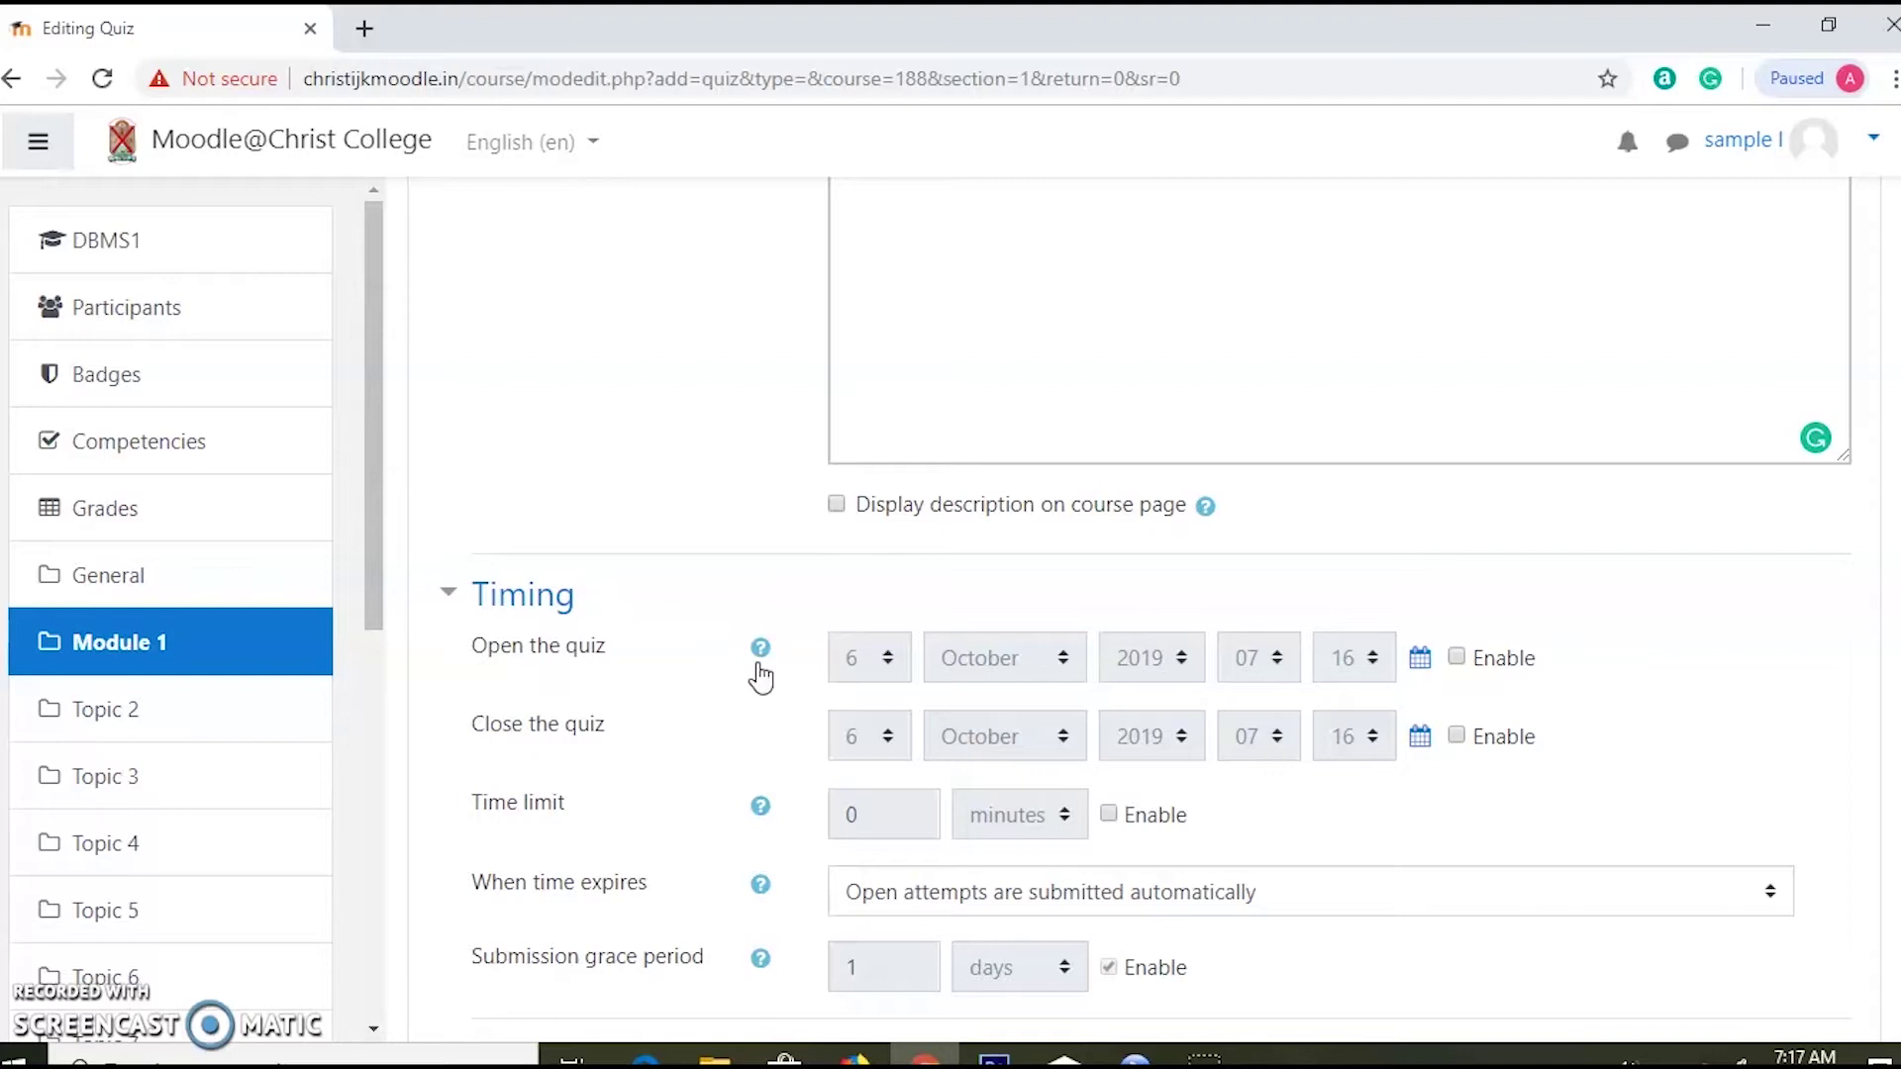
{"action": "left_click", "coordinate": [888, 683]}
{"action": "left_click", "coordinate": [1458, 660]}
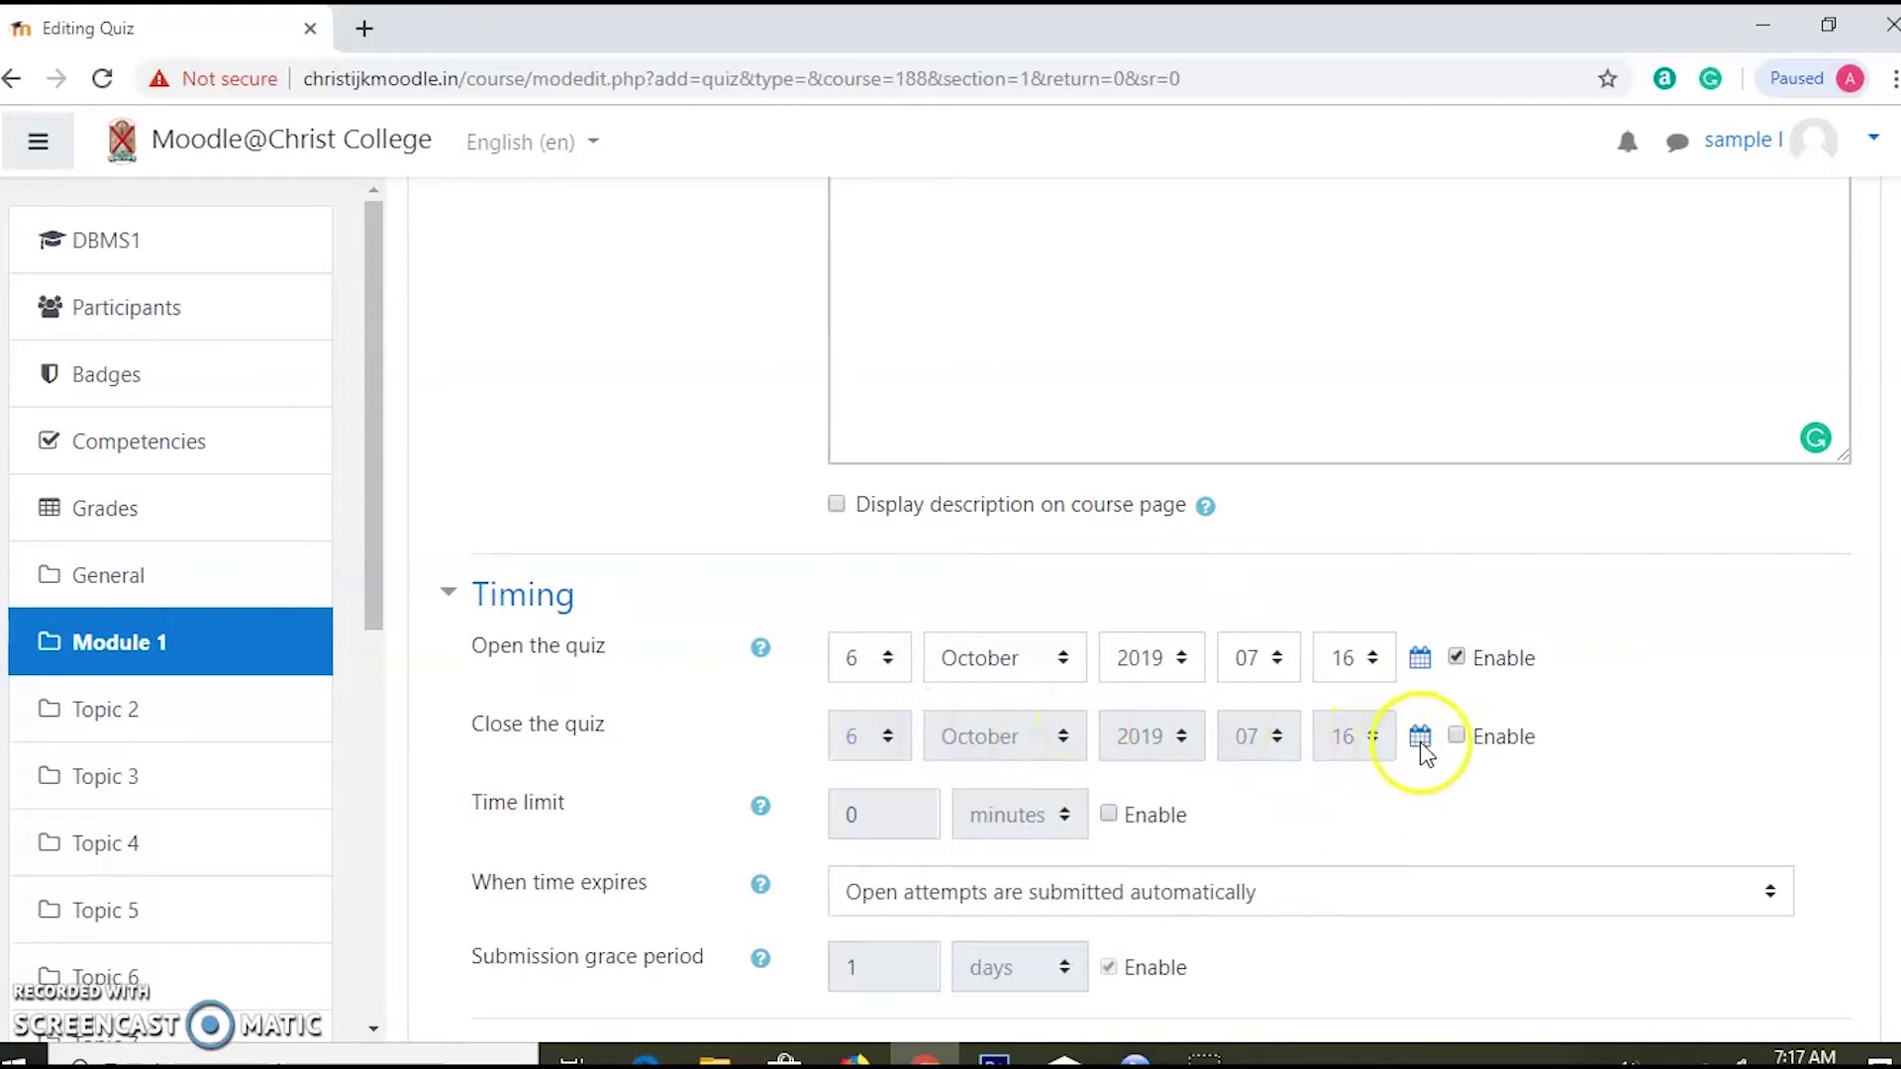
{"action": "left_click", "coordinate": [1458, 738]}
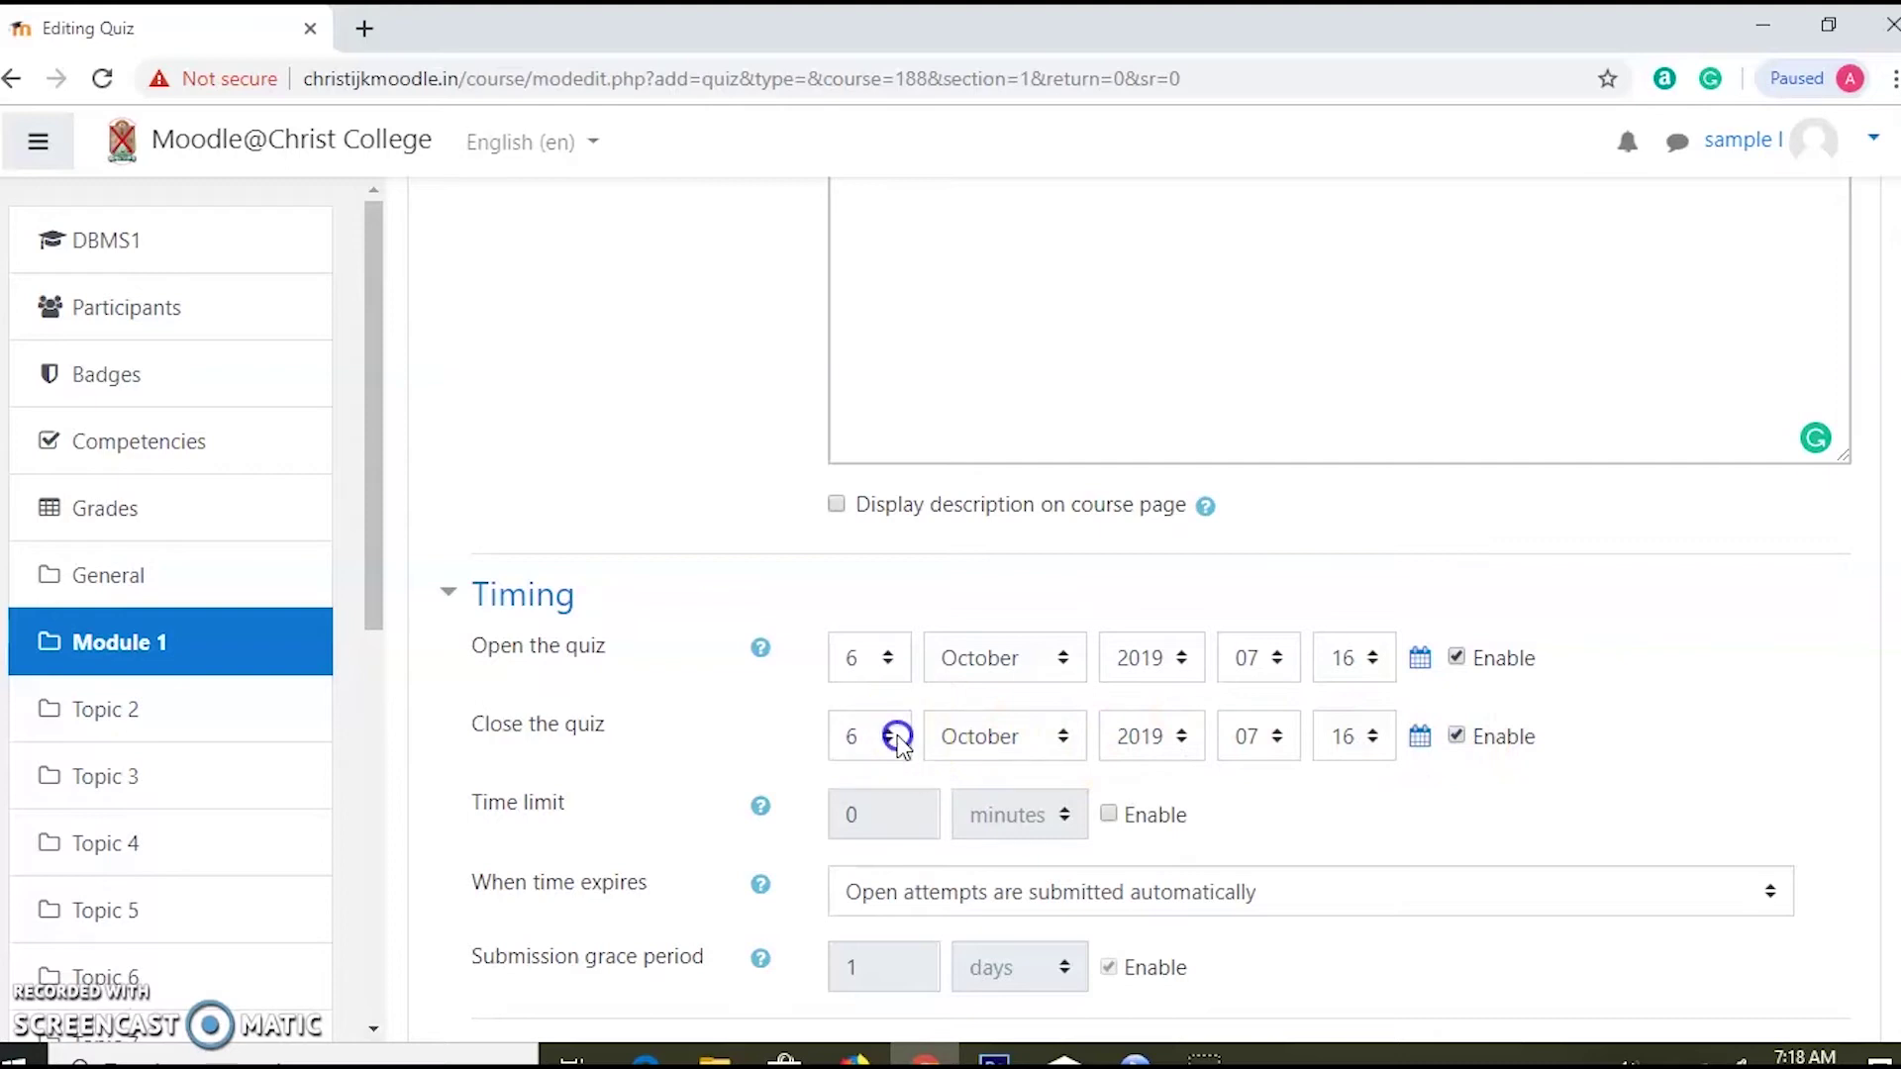
{"action": "left_click", "coordinate": [897, 737]}
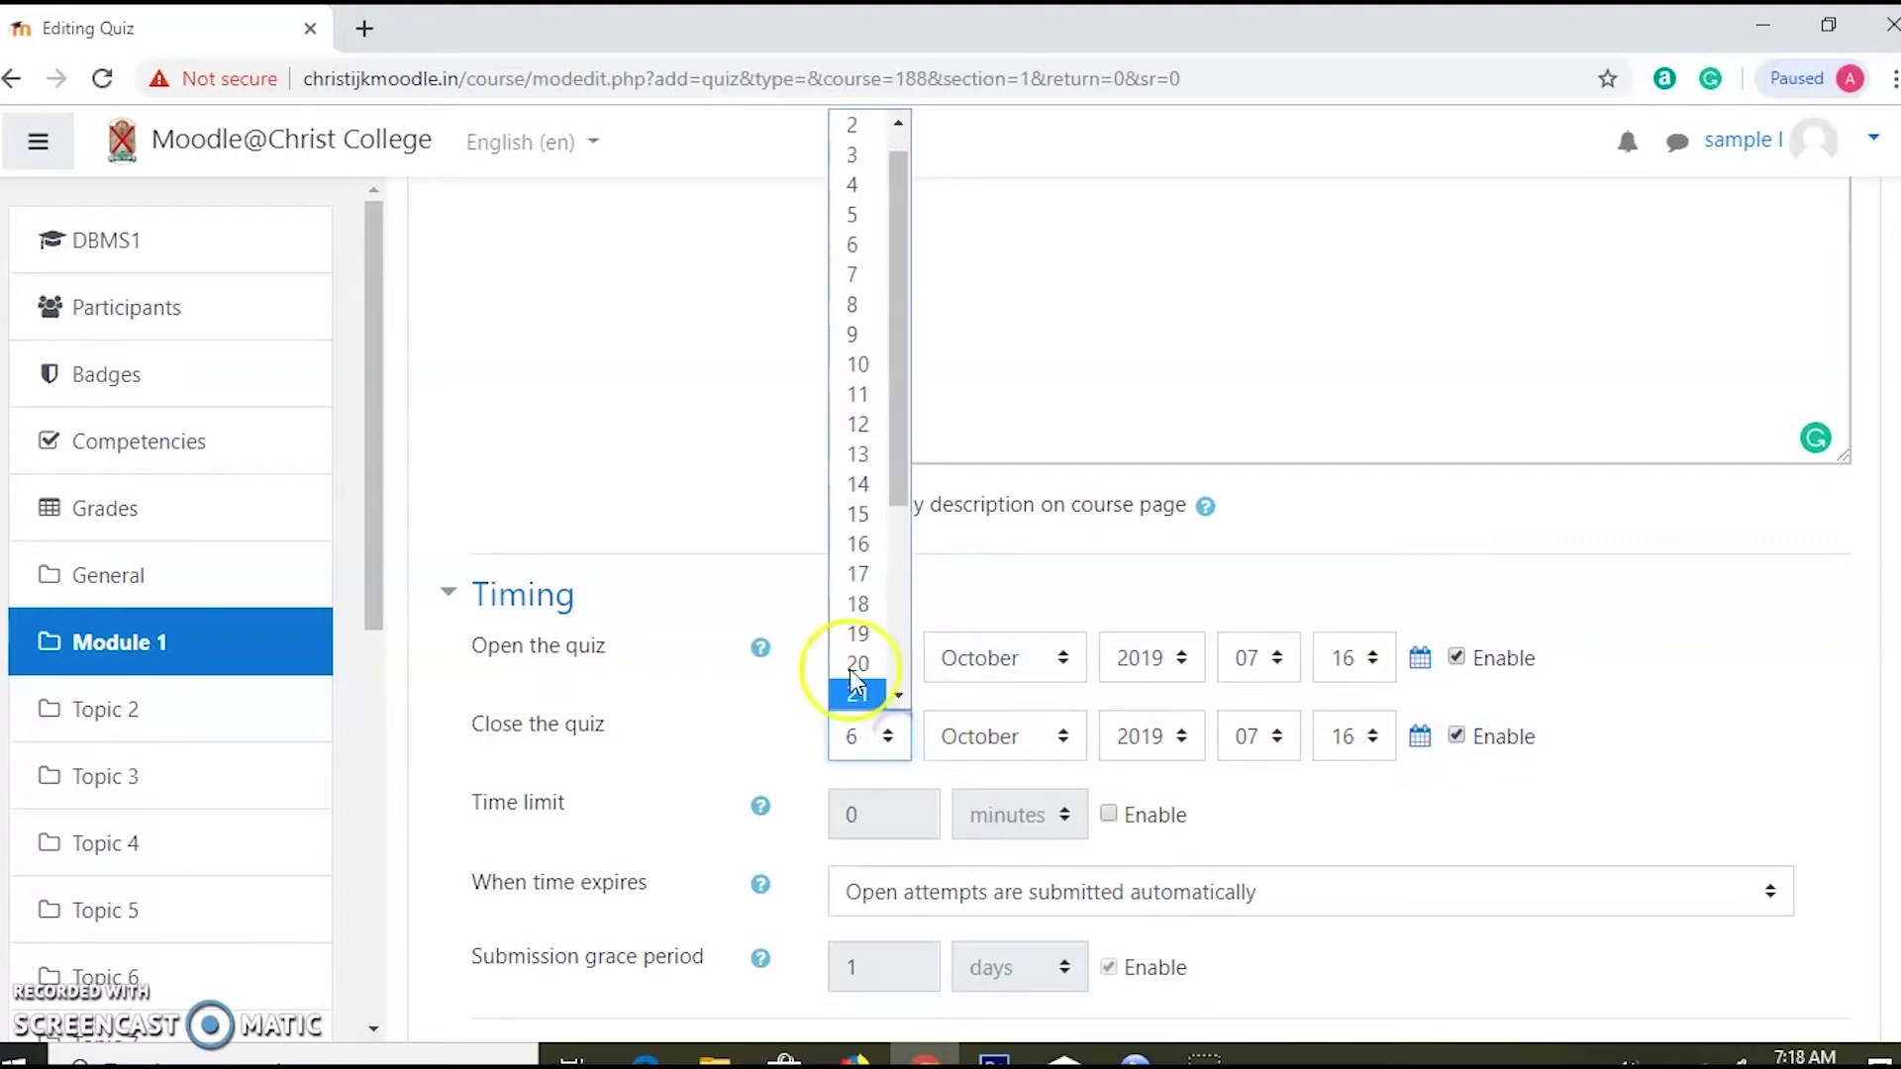
{"action": "left_click", "coordinate": [856, 283]}
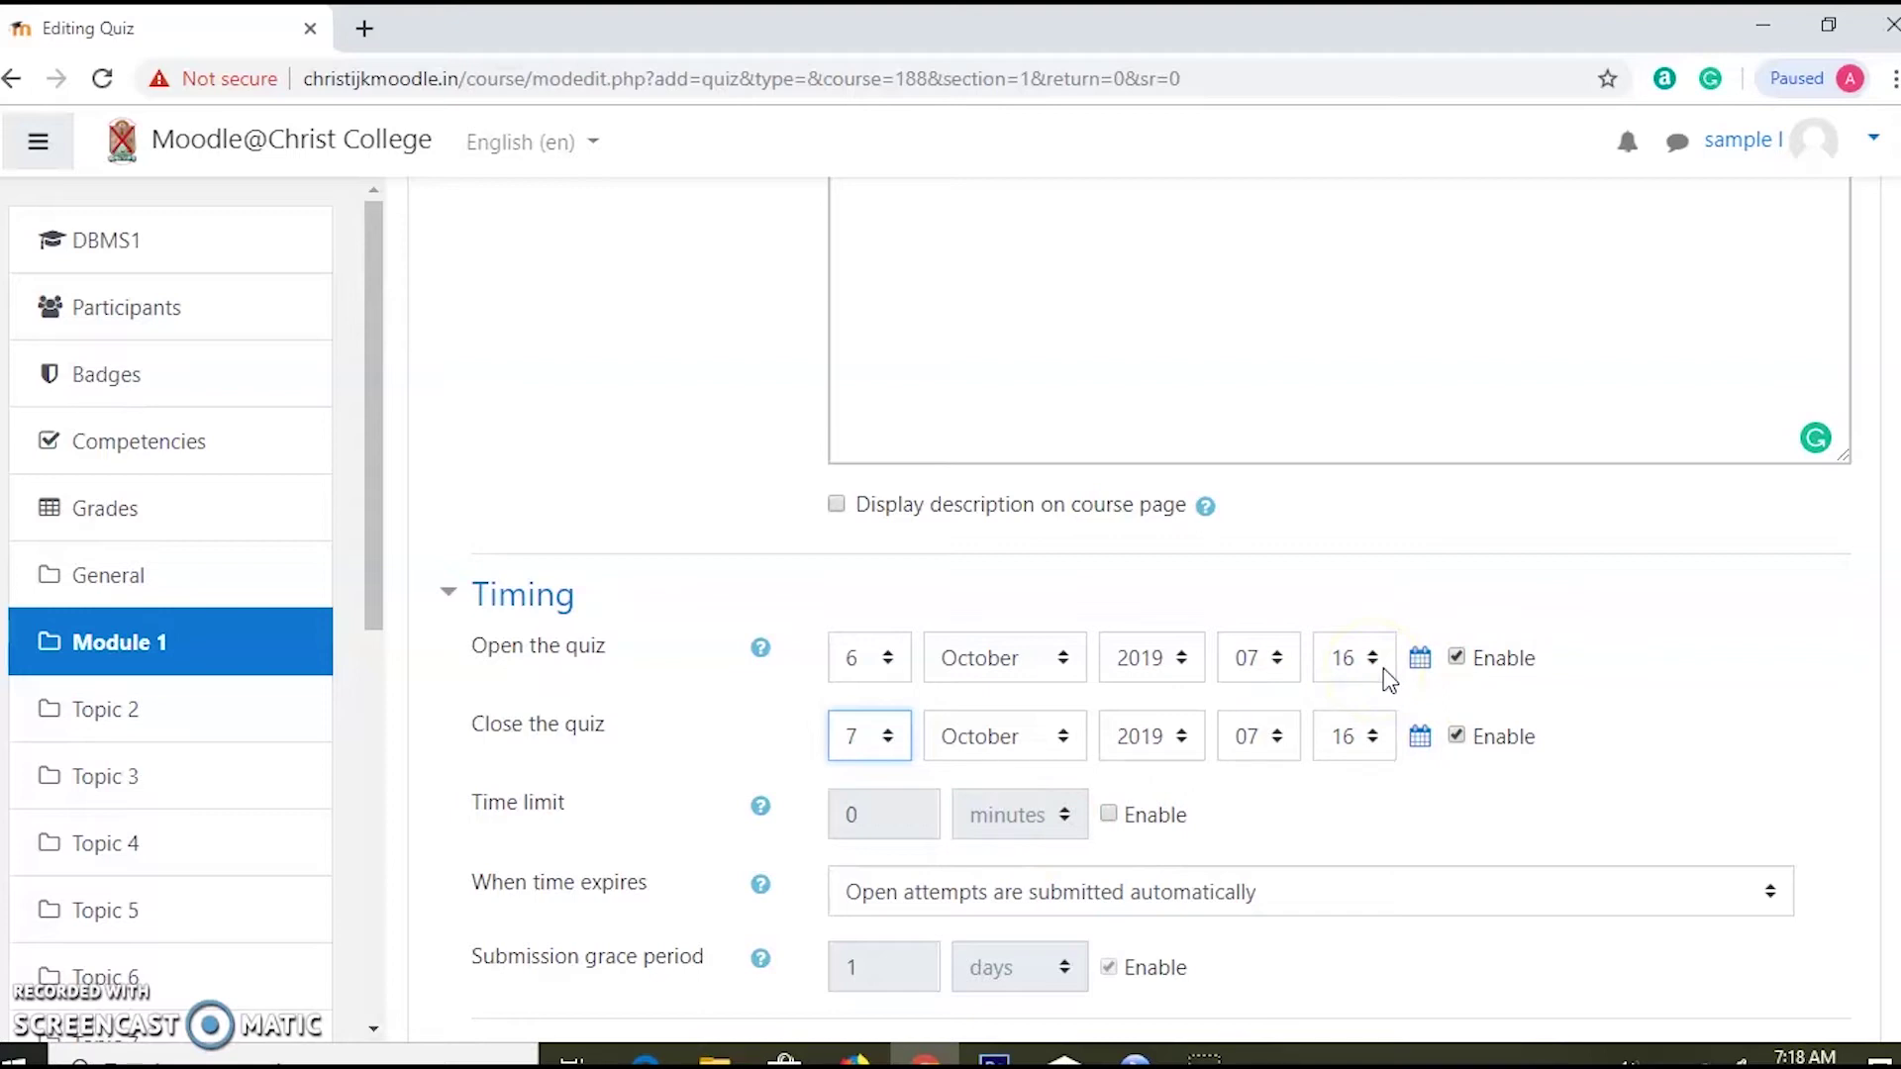
Step: Enable the quiz's time limit and set it to 30 minutes
{"action": "left_click", "coordinate": [1110, 815]}
{"action": "left_click_drag", "start_coordinate": [876, 814], "coordinate": [757, 837]}
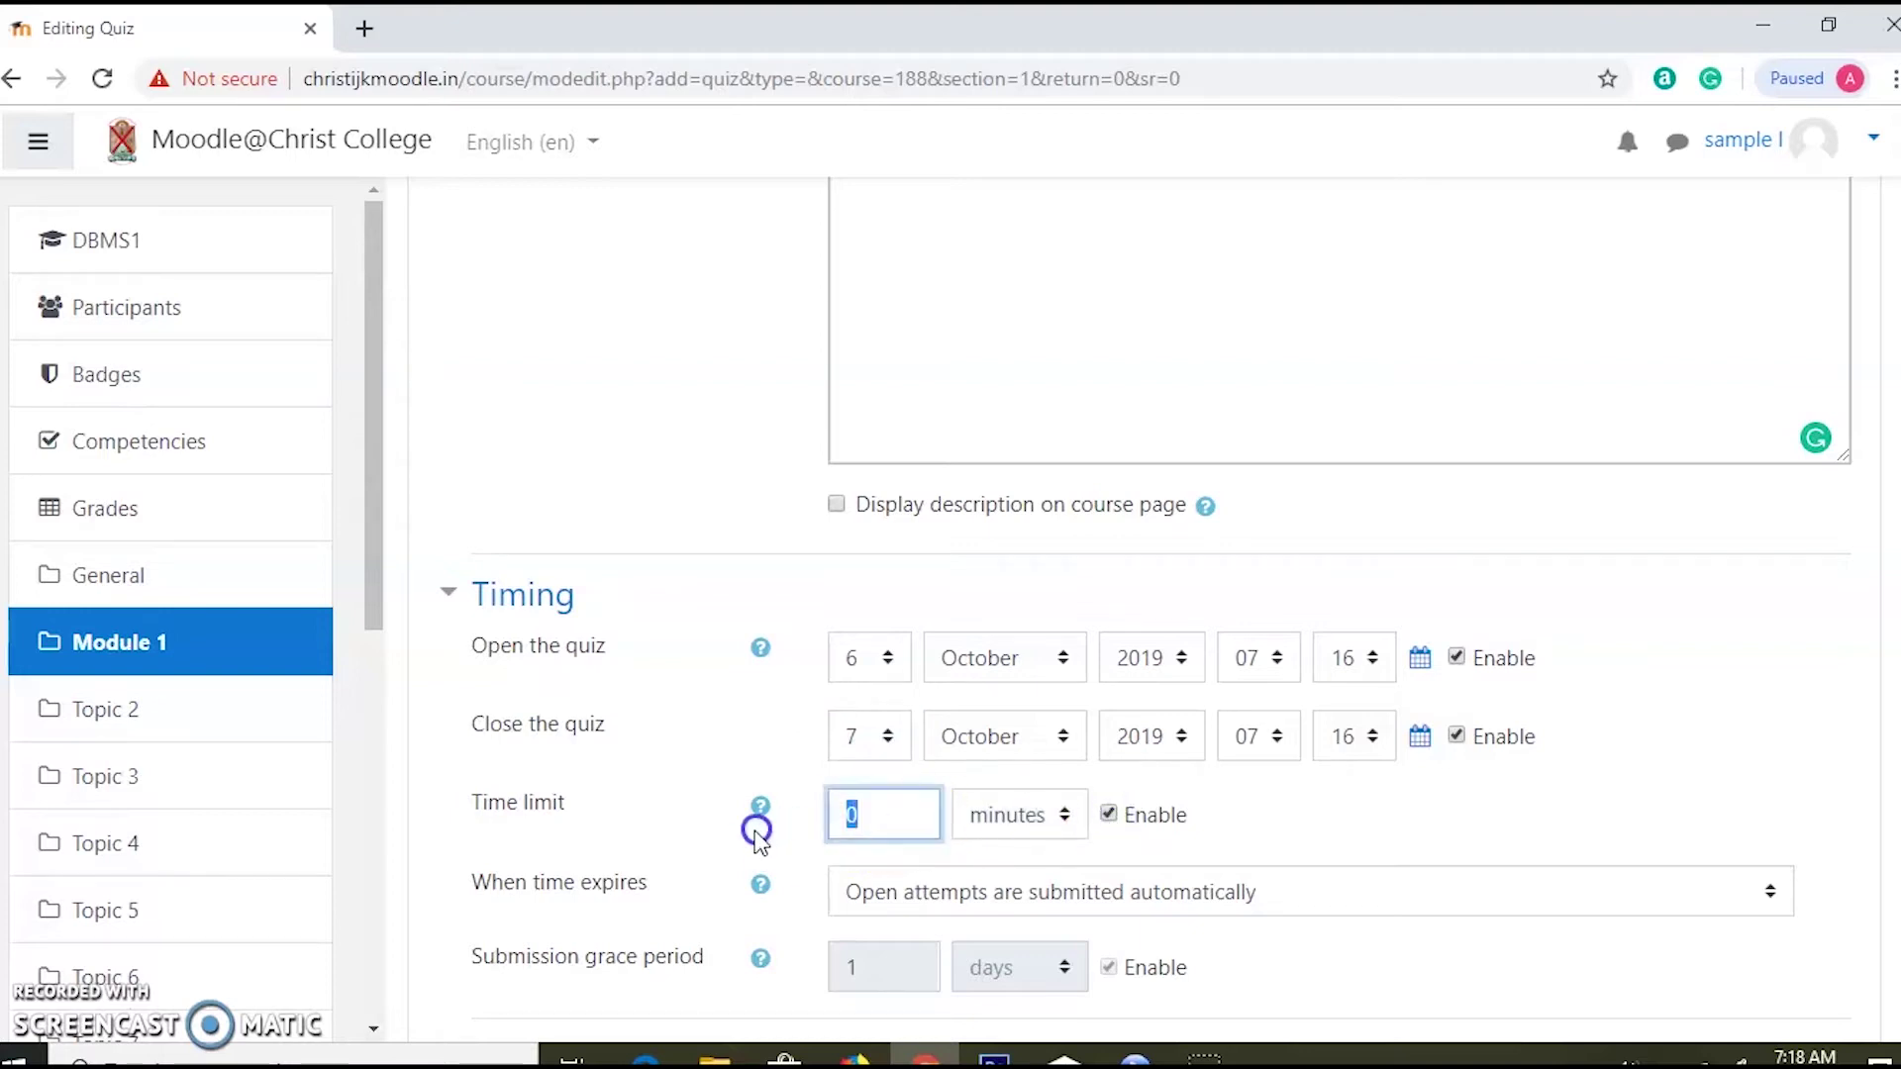
{"action": "left_click", "coordinate": [1047, 825]}
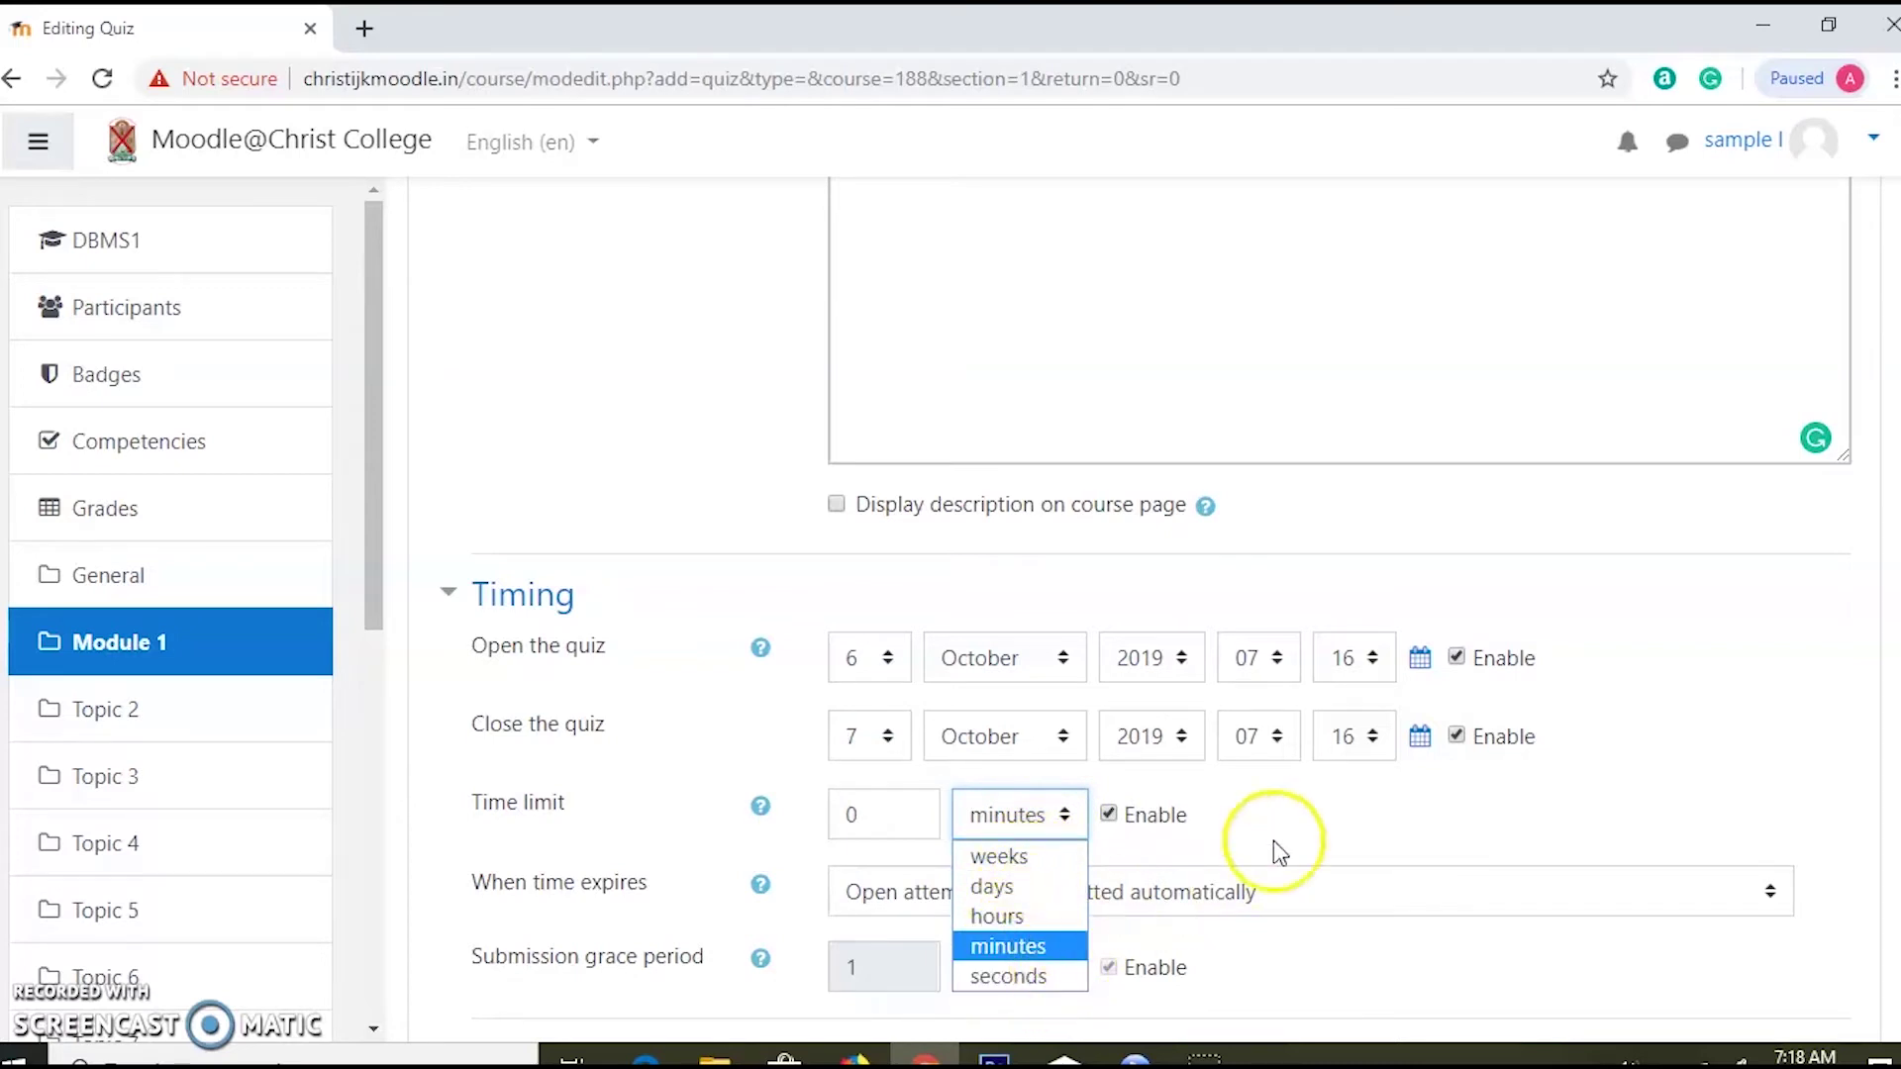
{"action": "left_click", "coordinate": [1308, 819]}
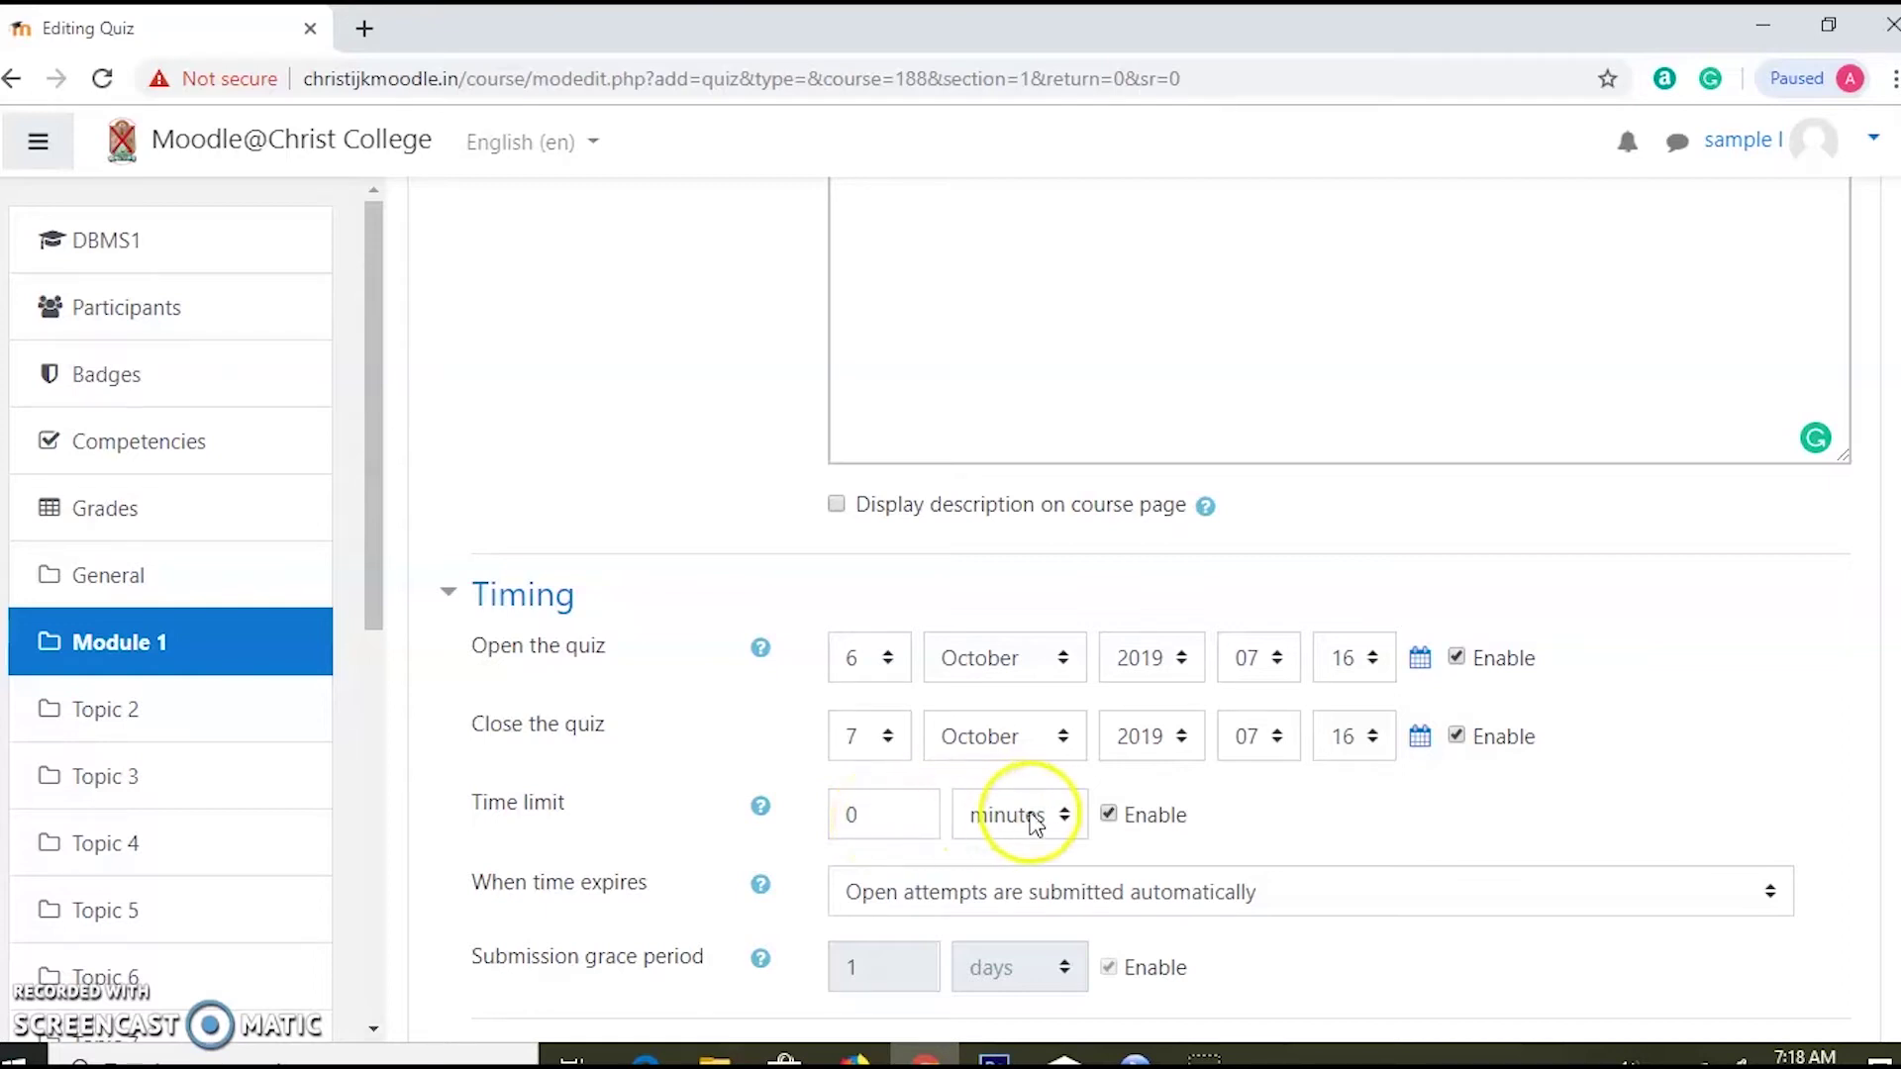
{"action": "left_click_drag", "start_coordinate": [870, 814], "coordinate": [720, 812]}
{"action": "type", "text": "30"}
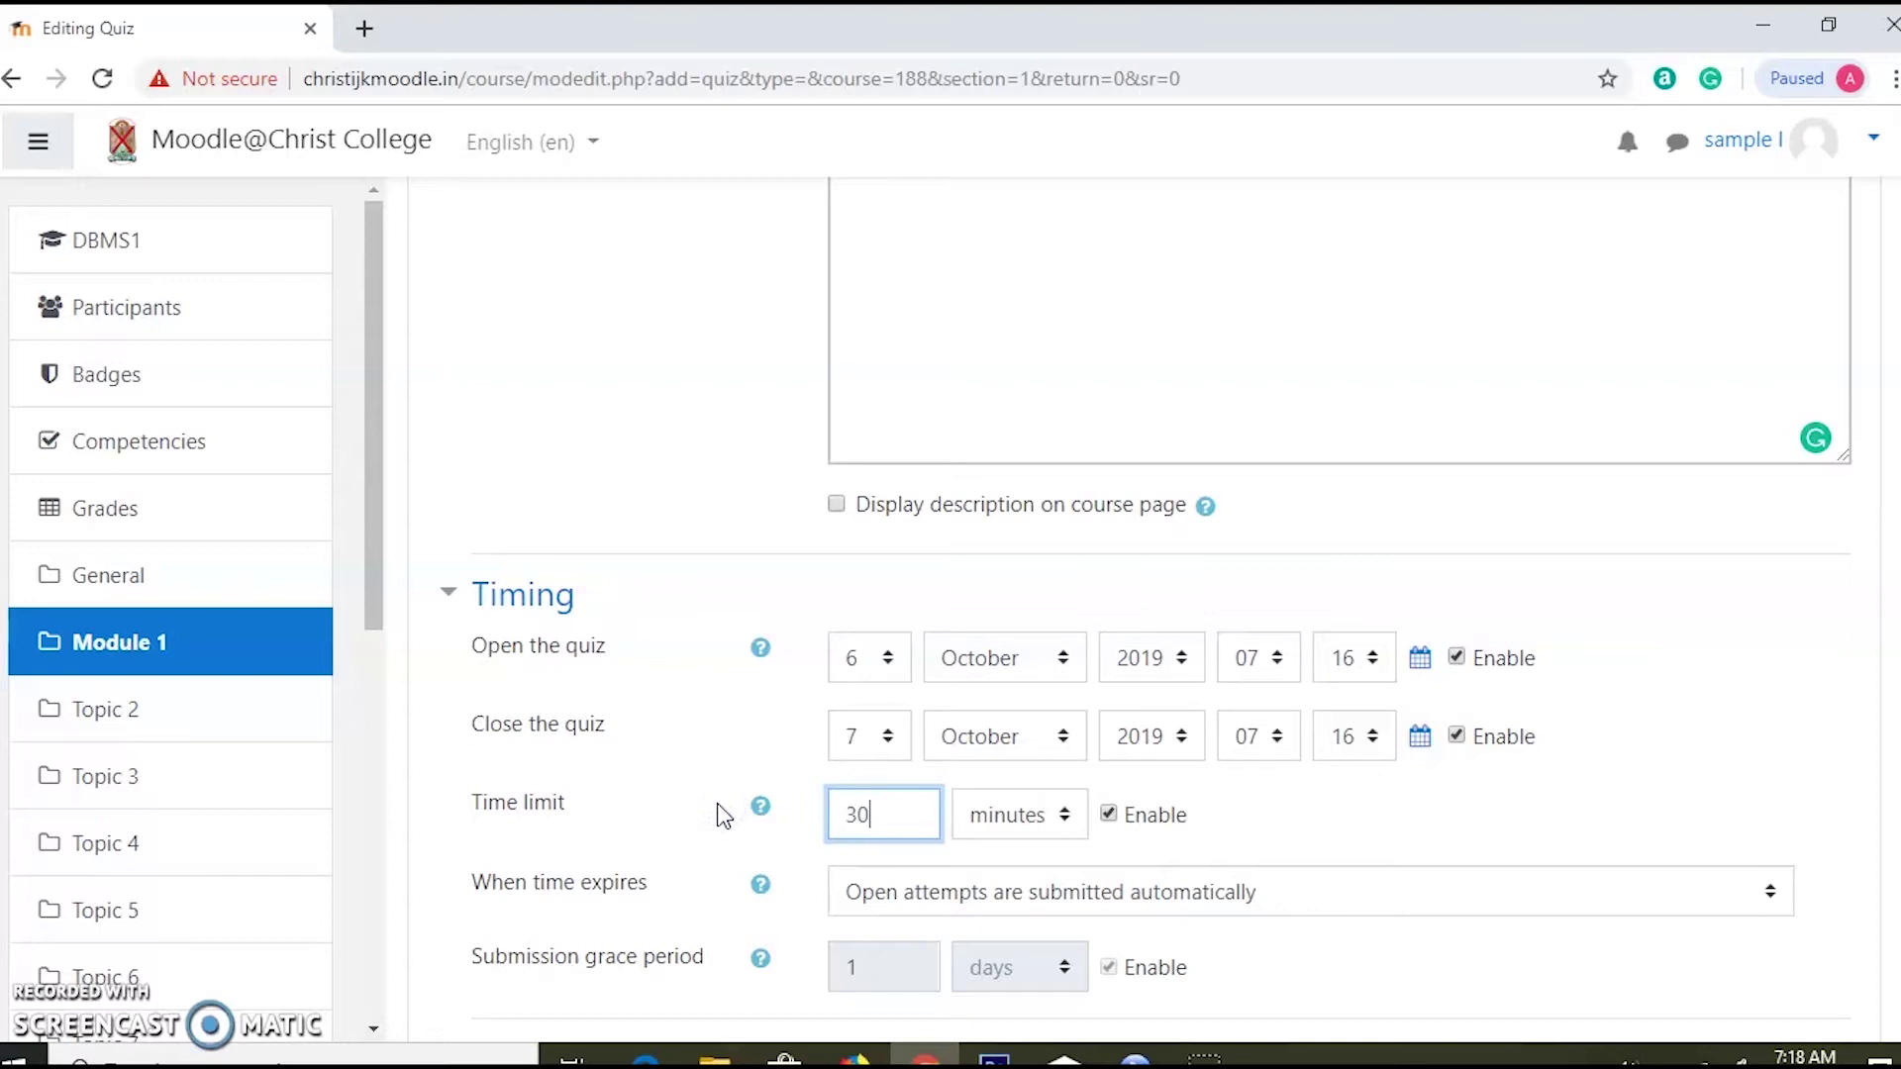
{"action": "left_click", "coordinate": [1280, 828]}
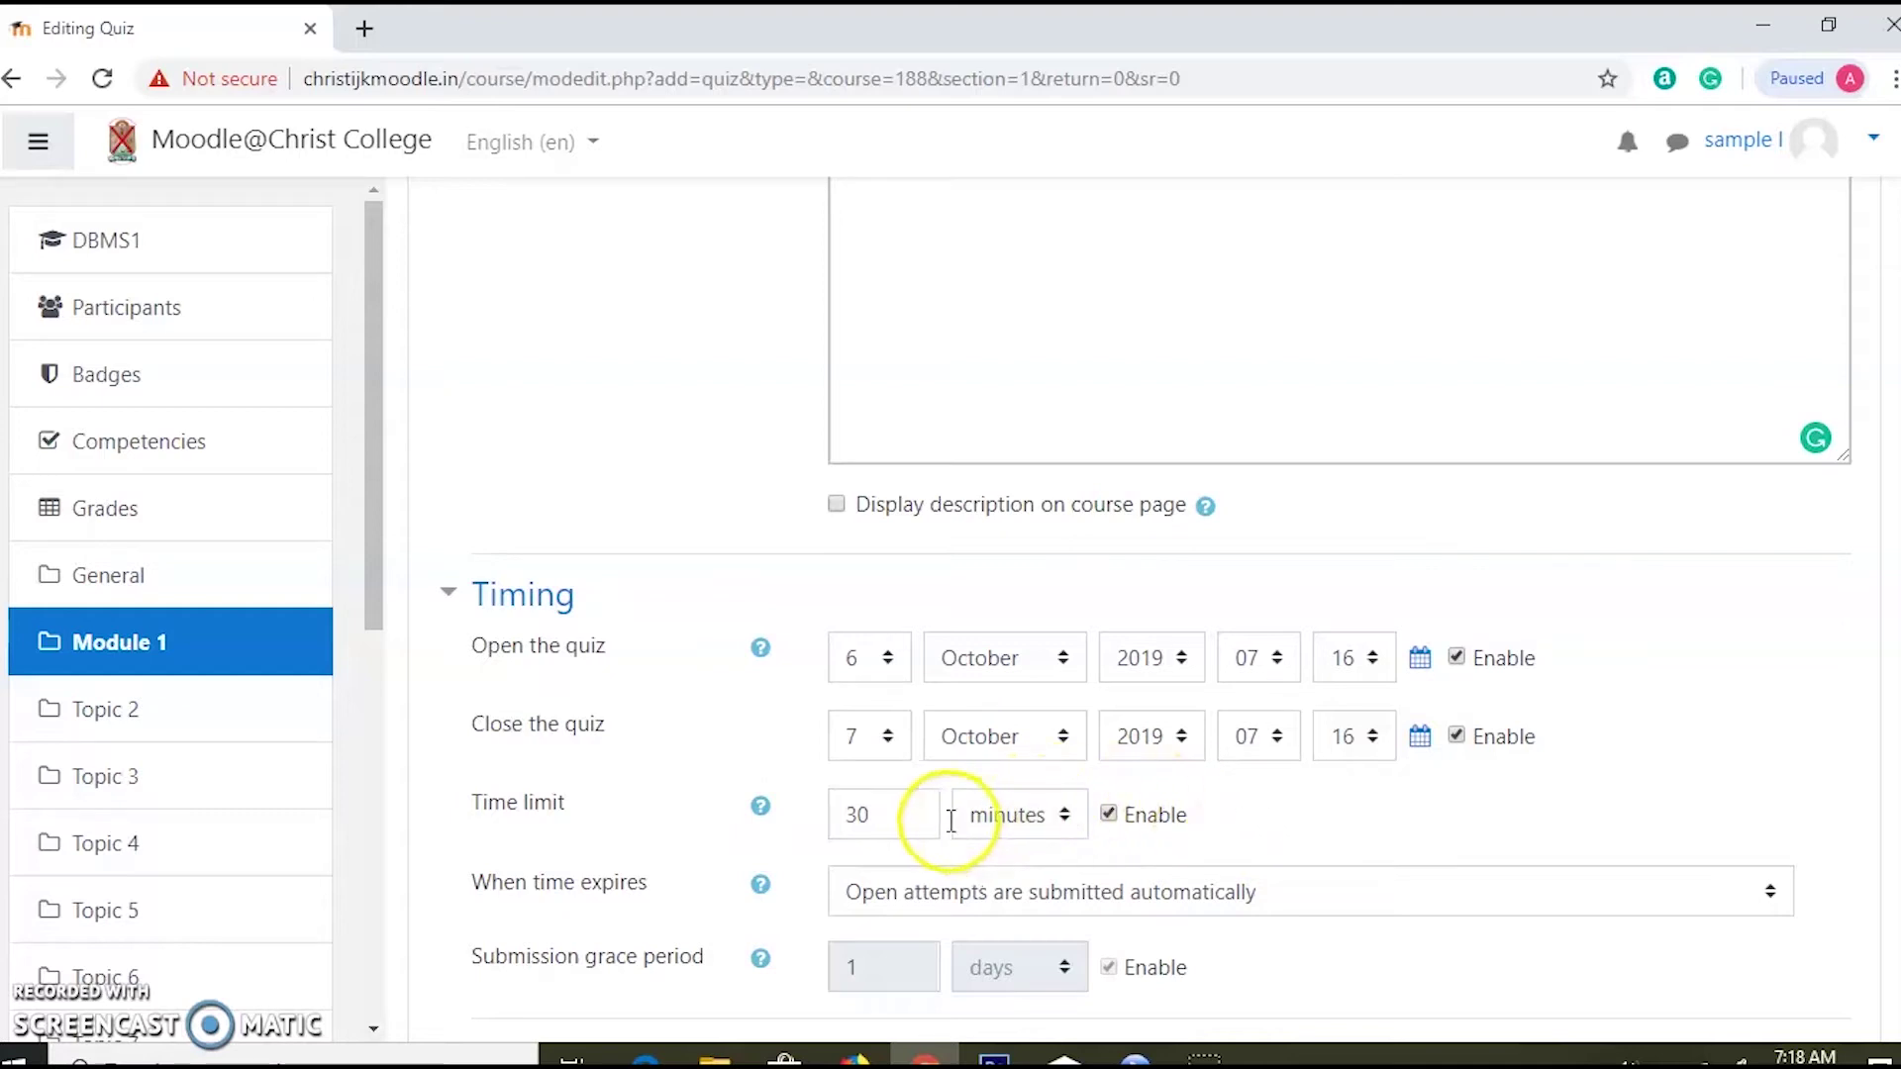
{"action": "left_click", "coordinate": [1020, 822]}
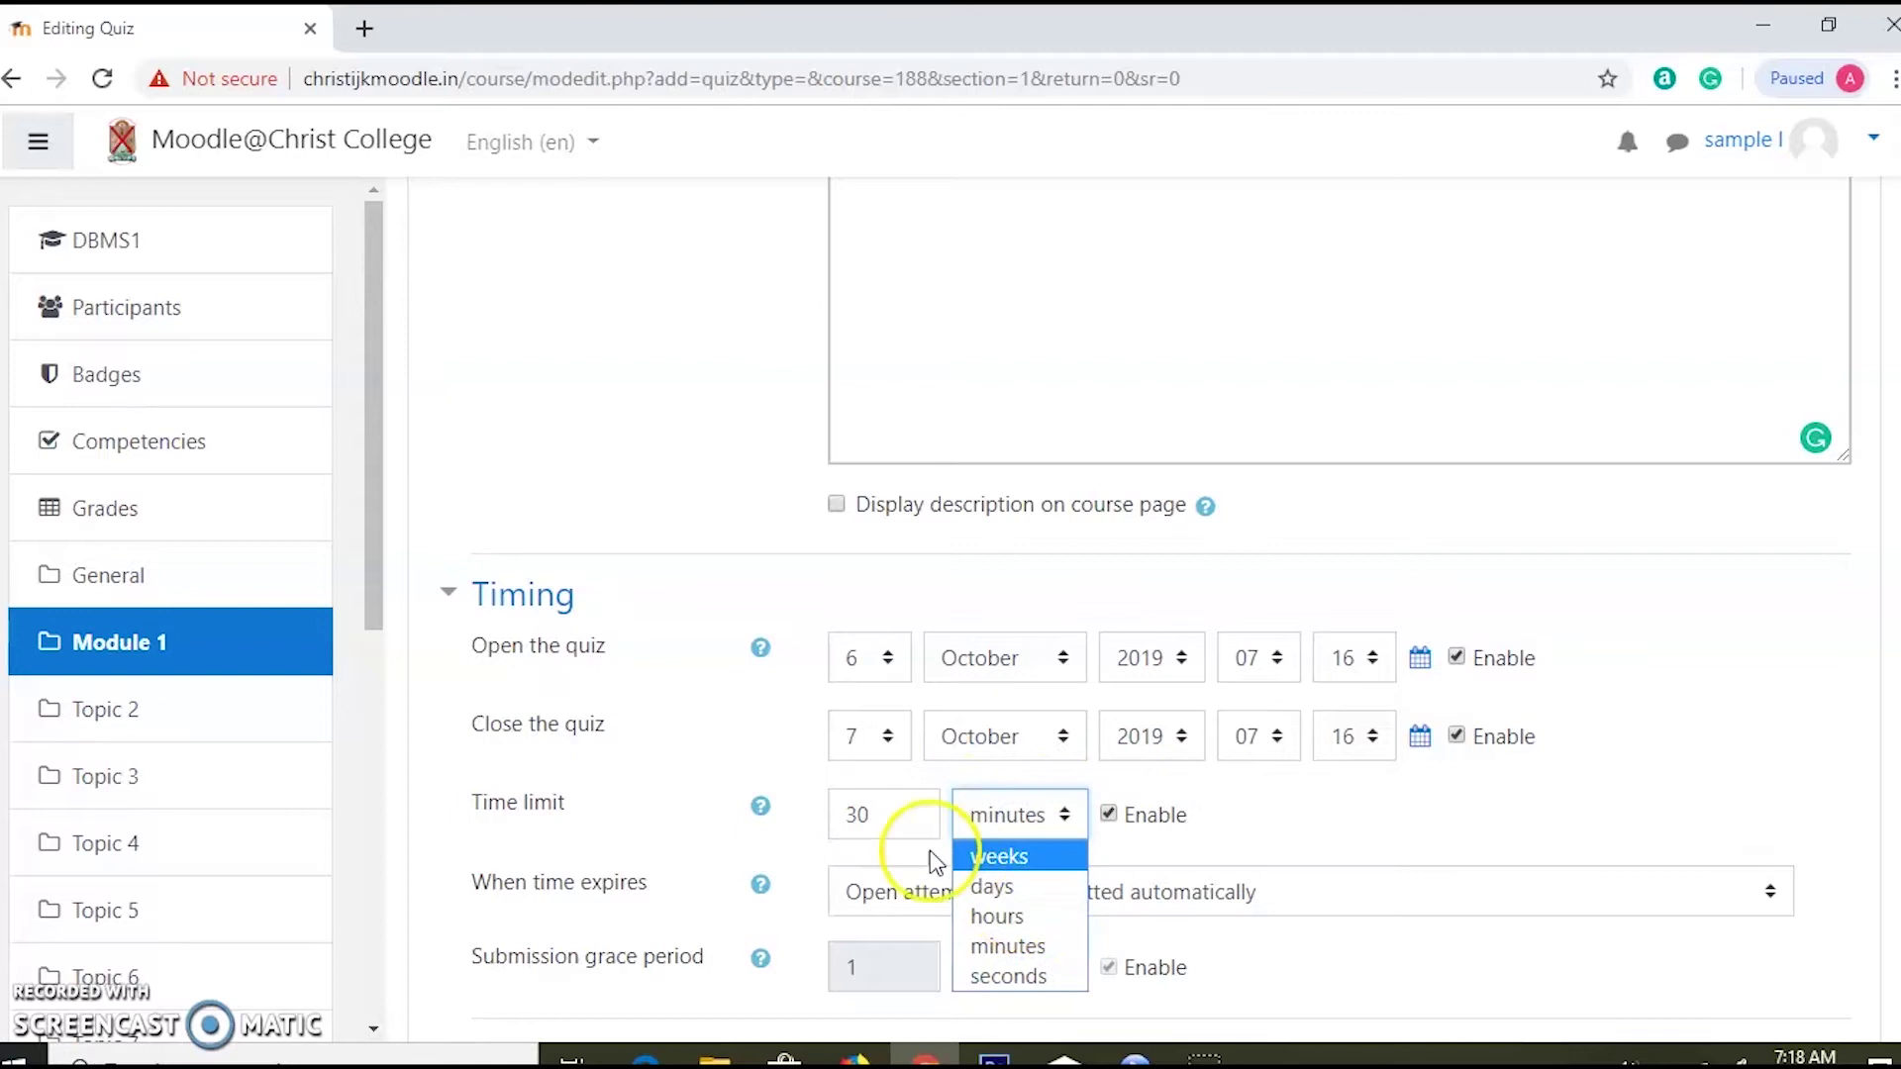
{"action": "left_click", "coordinate": [1233, 795]}
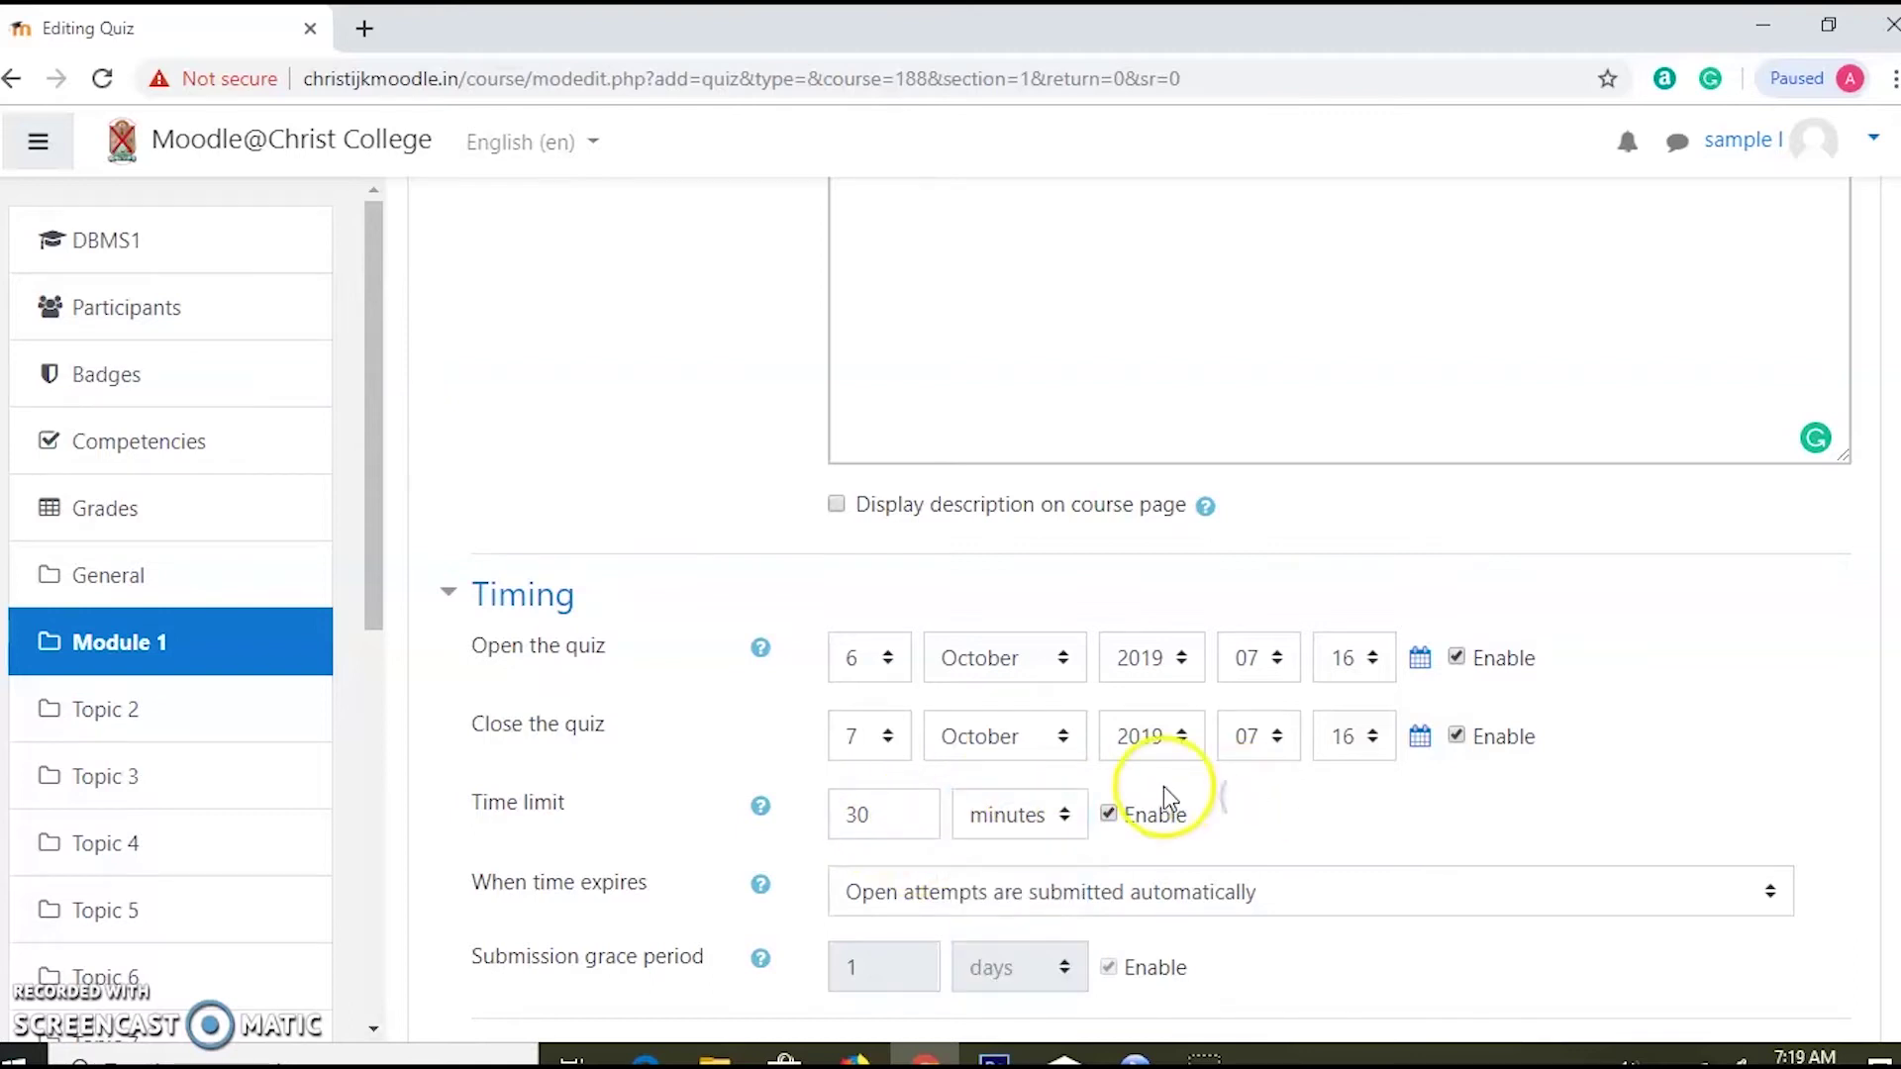
Step: Review the choices for when time expires, keeping open attempts submitted automatically
{"action": "scroll", "coordinate": [1163, 787], "scroll_direction": "down", "scroll_amount": 1}
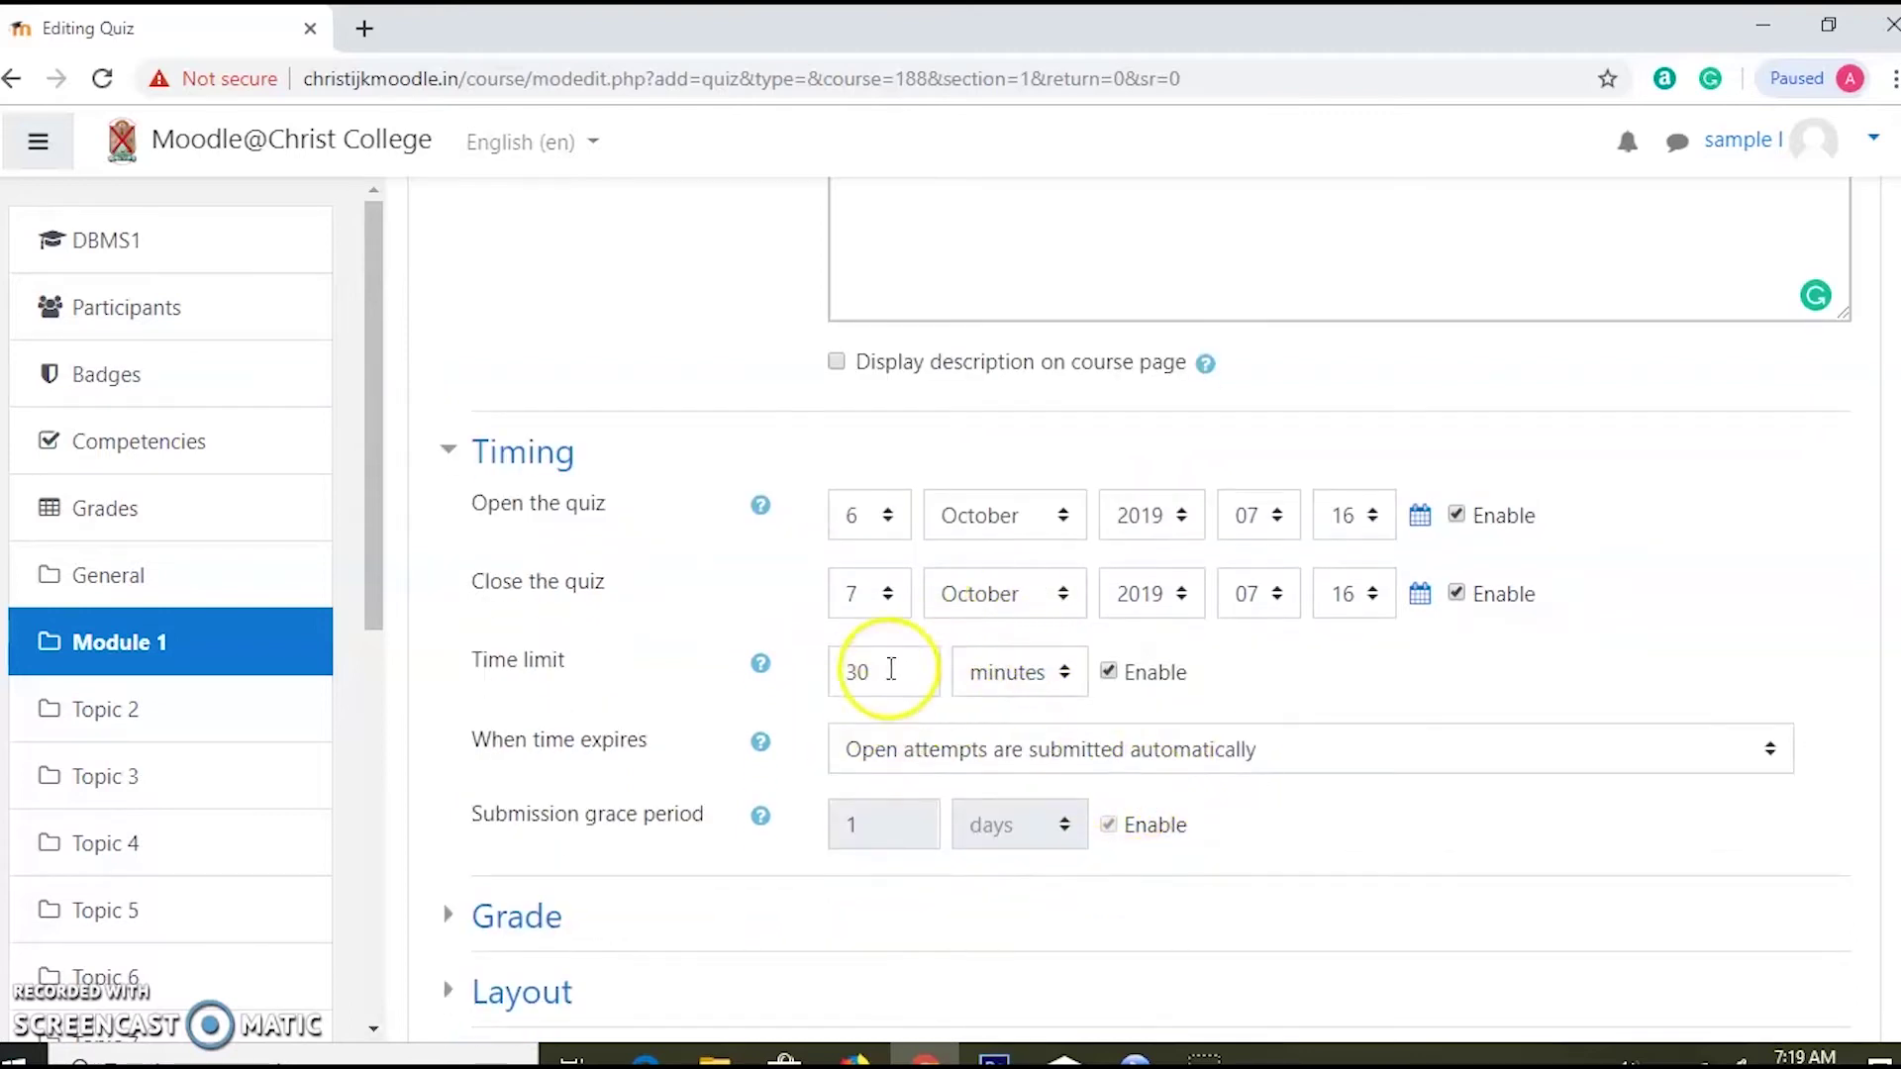
{"action": "left_click", "coordinate": [943, 756]}
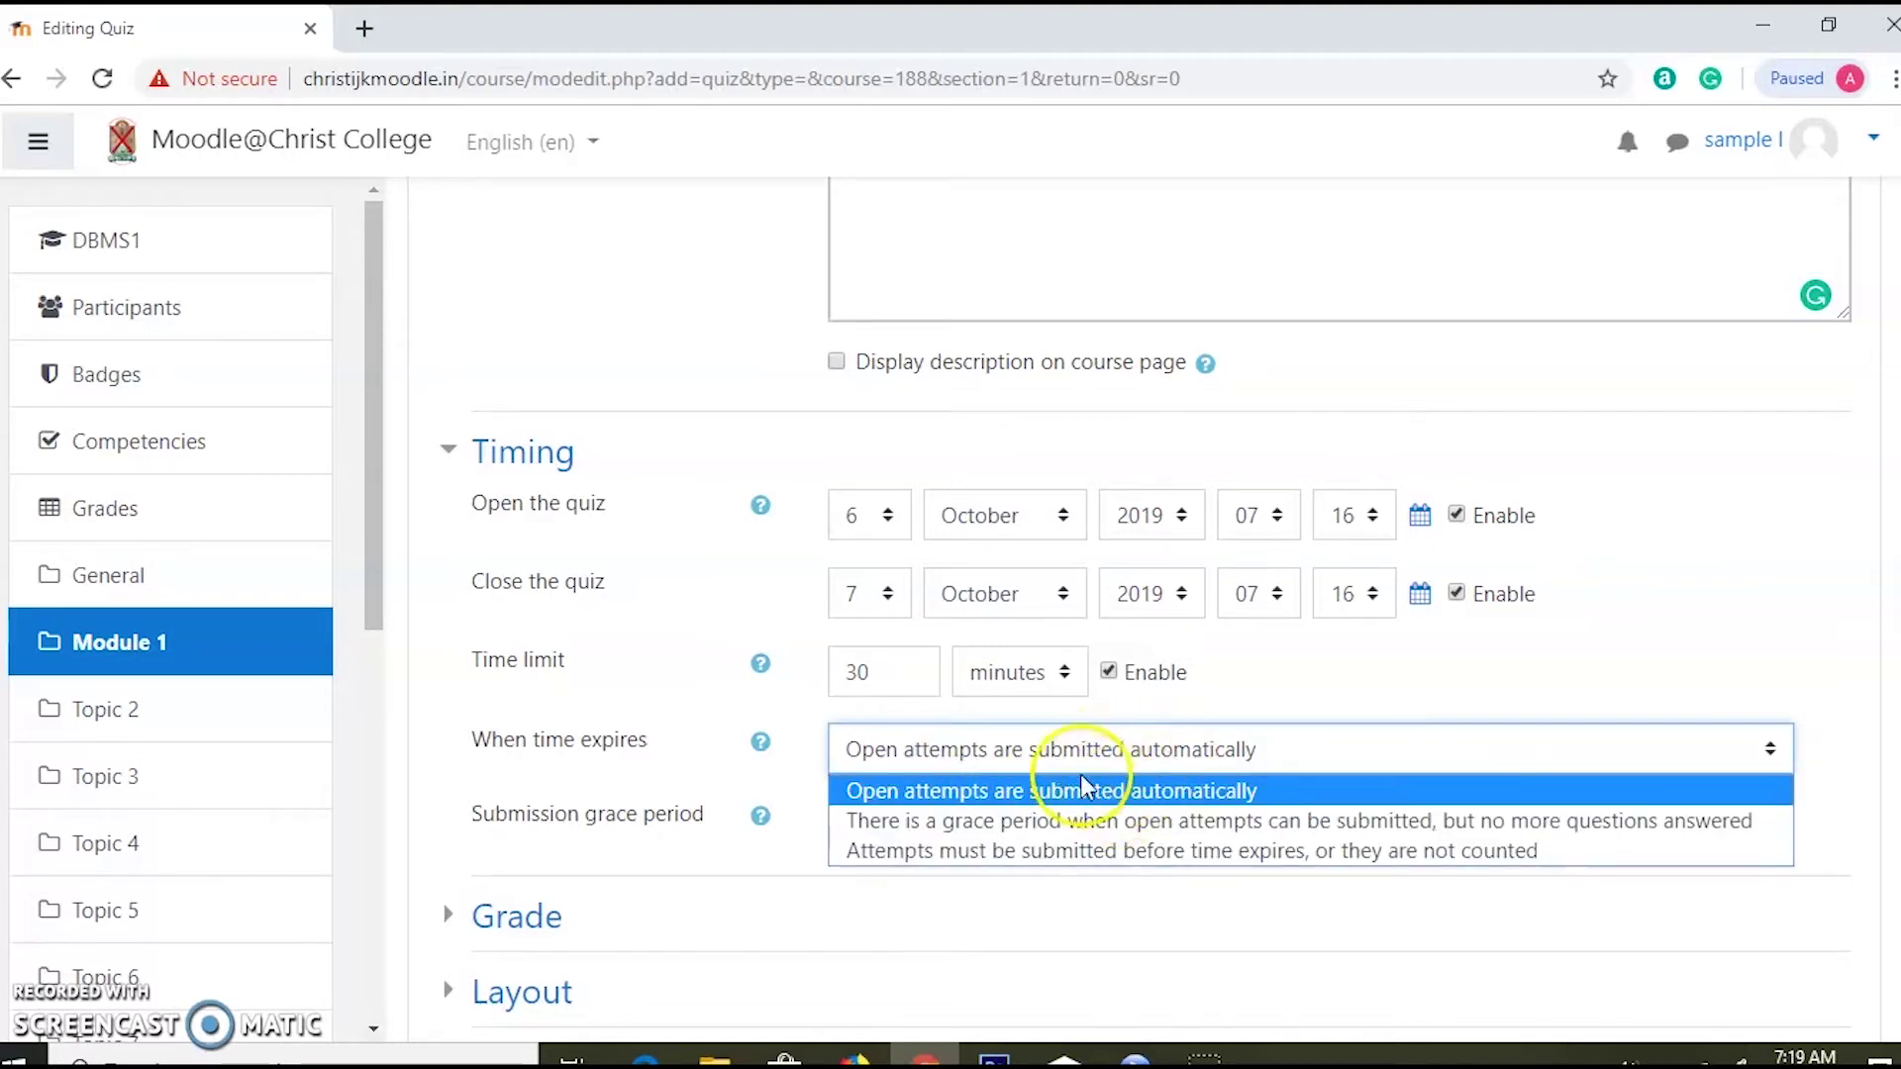
{"action": "left_click", "coordinate": [962, 750]}
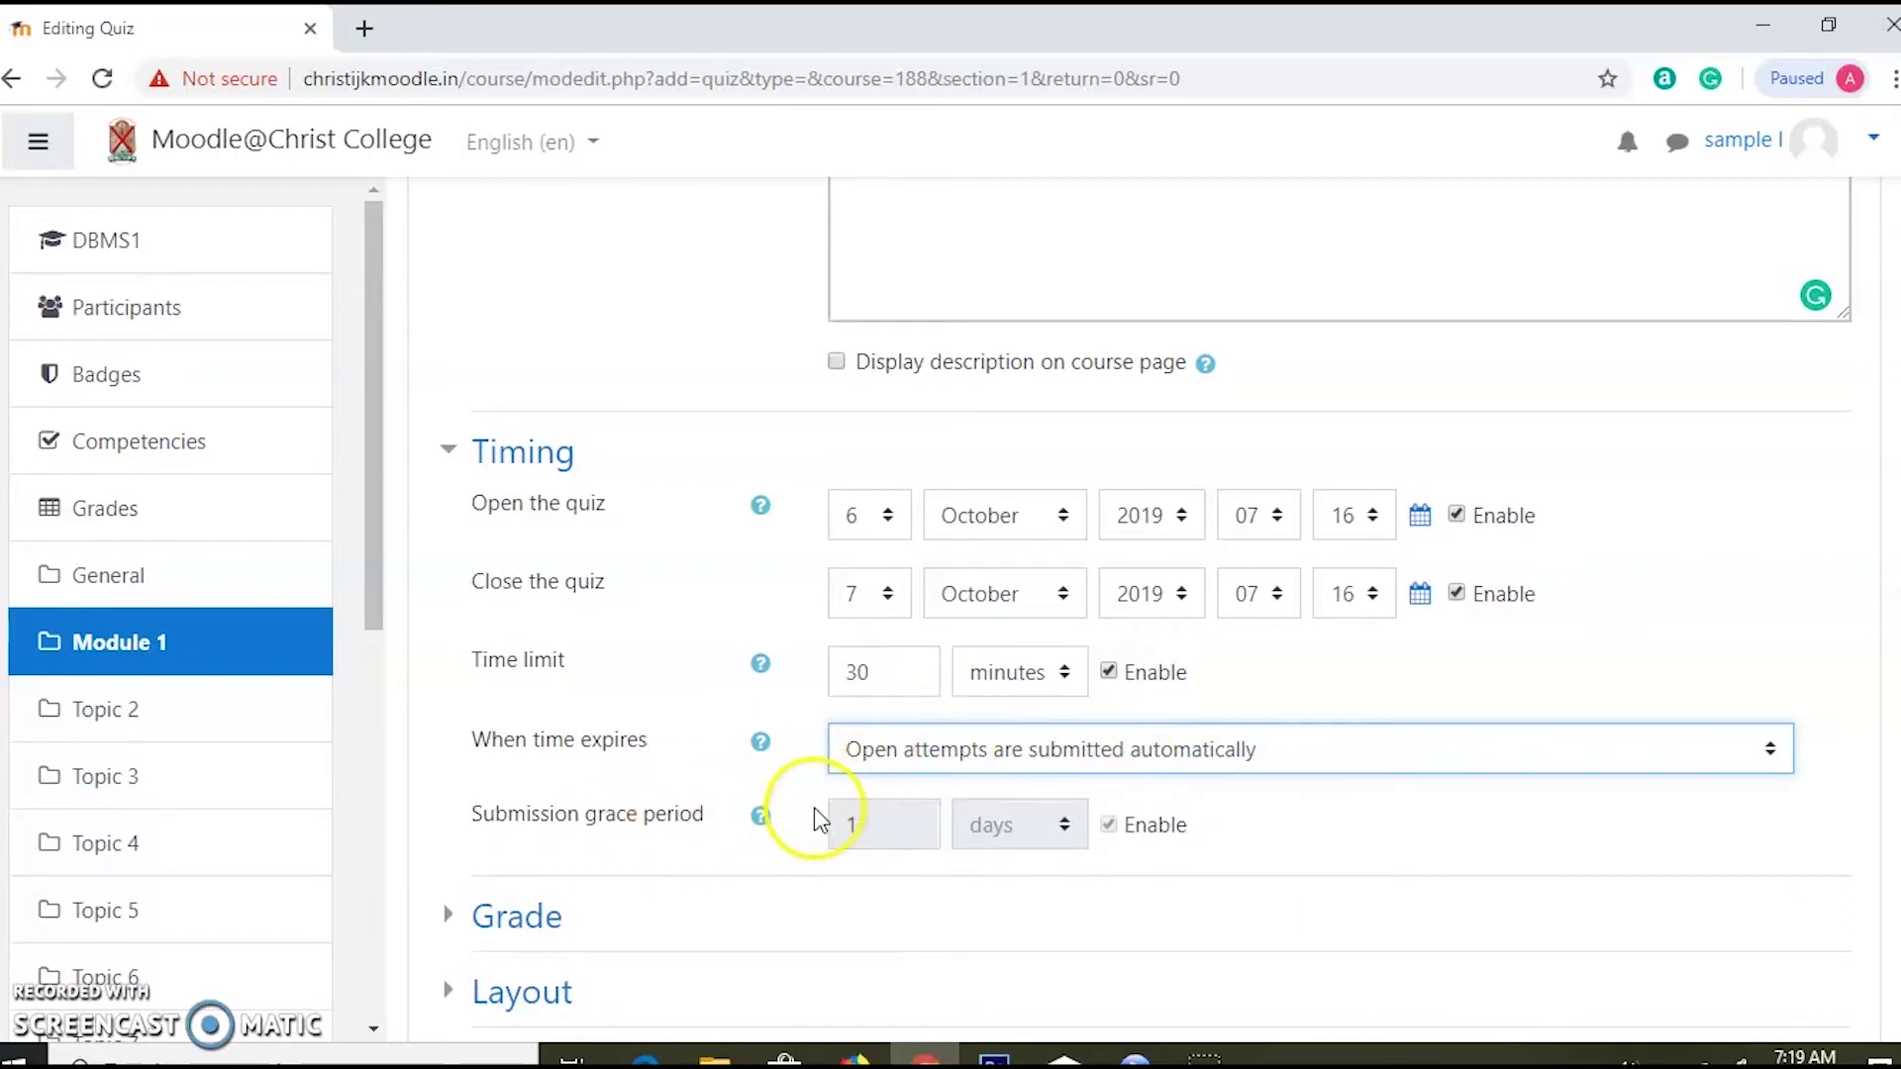
Step: Expand the quiz's Grade settings and set the attempts allowed to 1
{"action": "scroll", "coordinate": [705, 841], "scroll_direction": "down", "scroll_amount": 1}
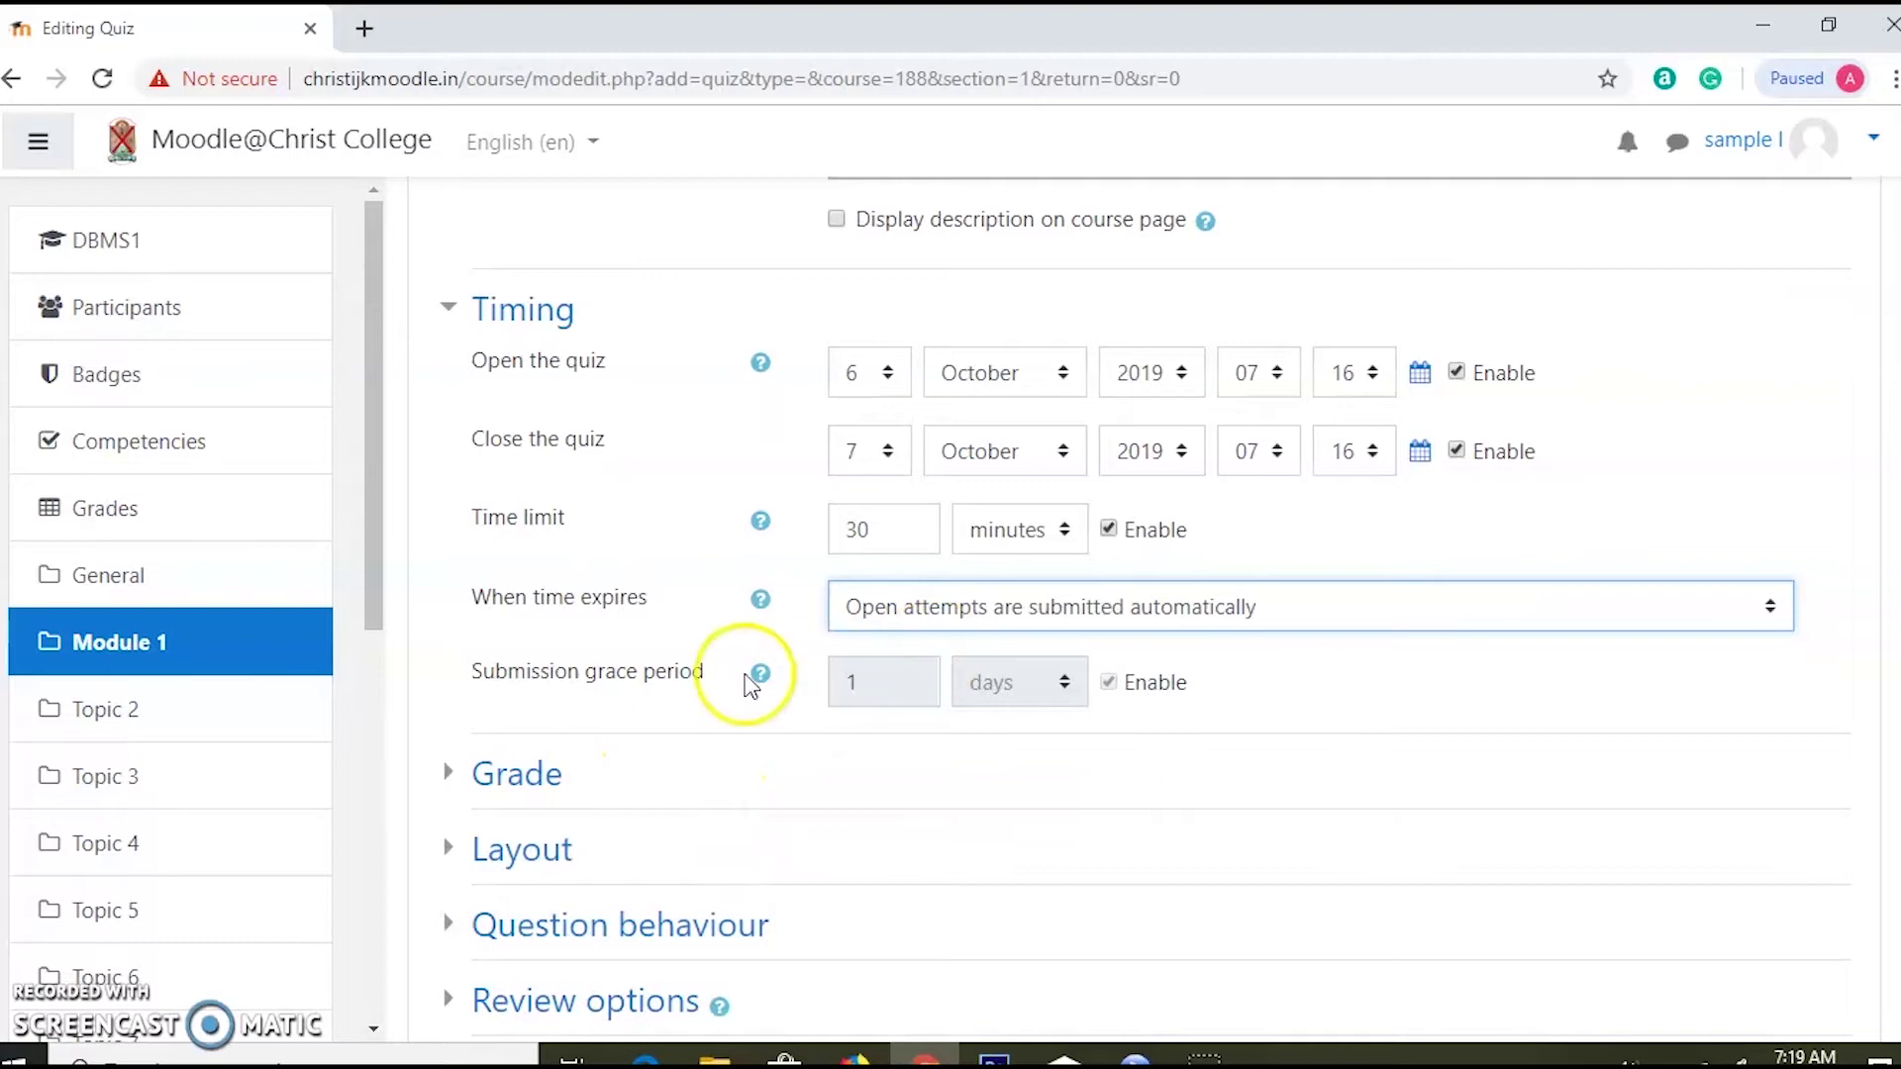
{"action": "left_click", "coordinate": [458, 775]}
{"action": "scroll", "coordinate": [658, 777], "scroll_direction": "down", "scroll_amount": 1}
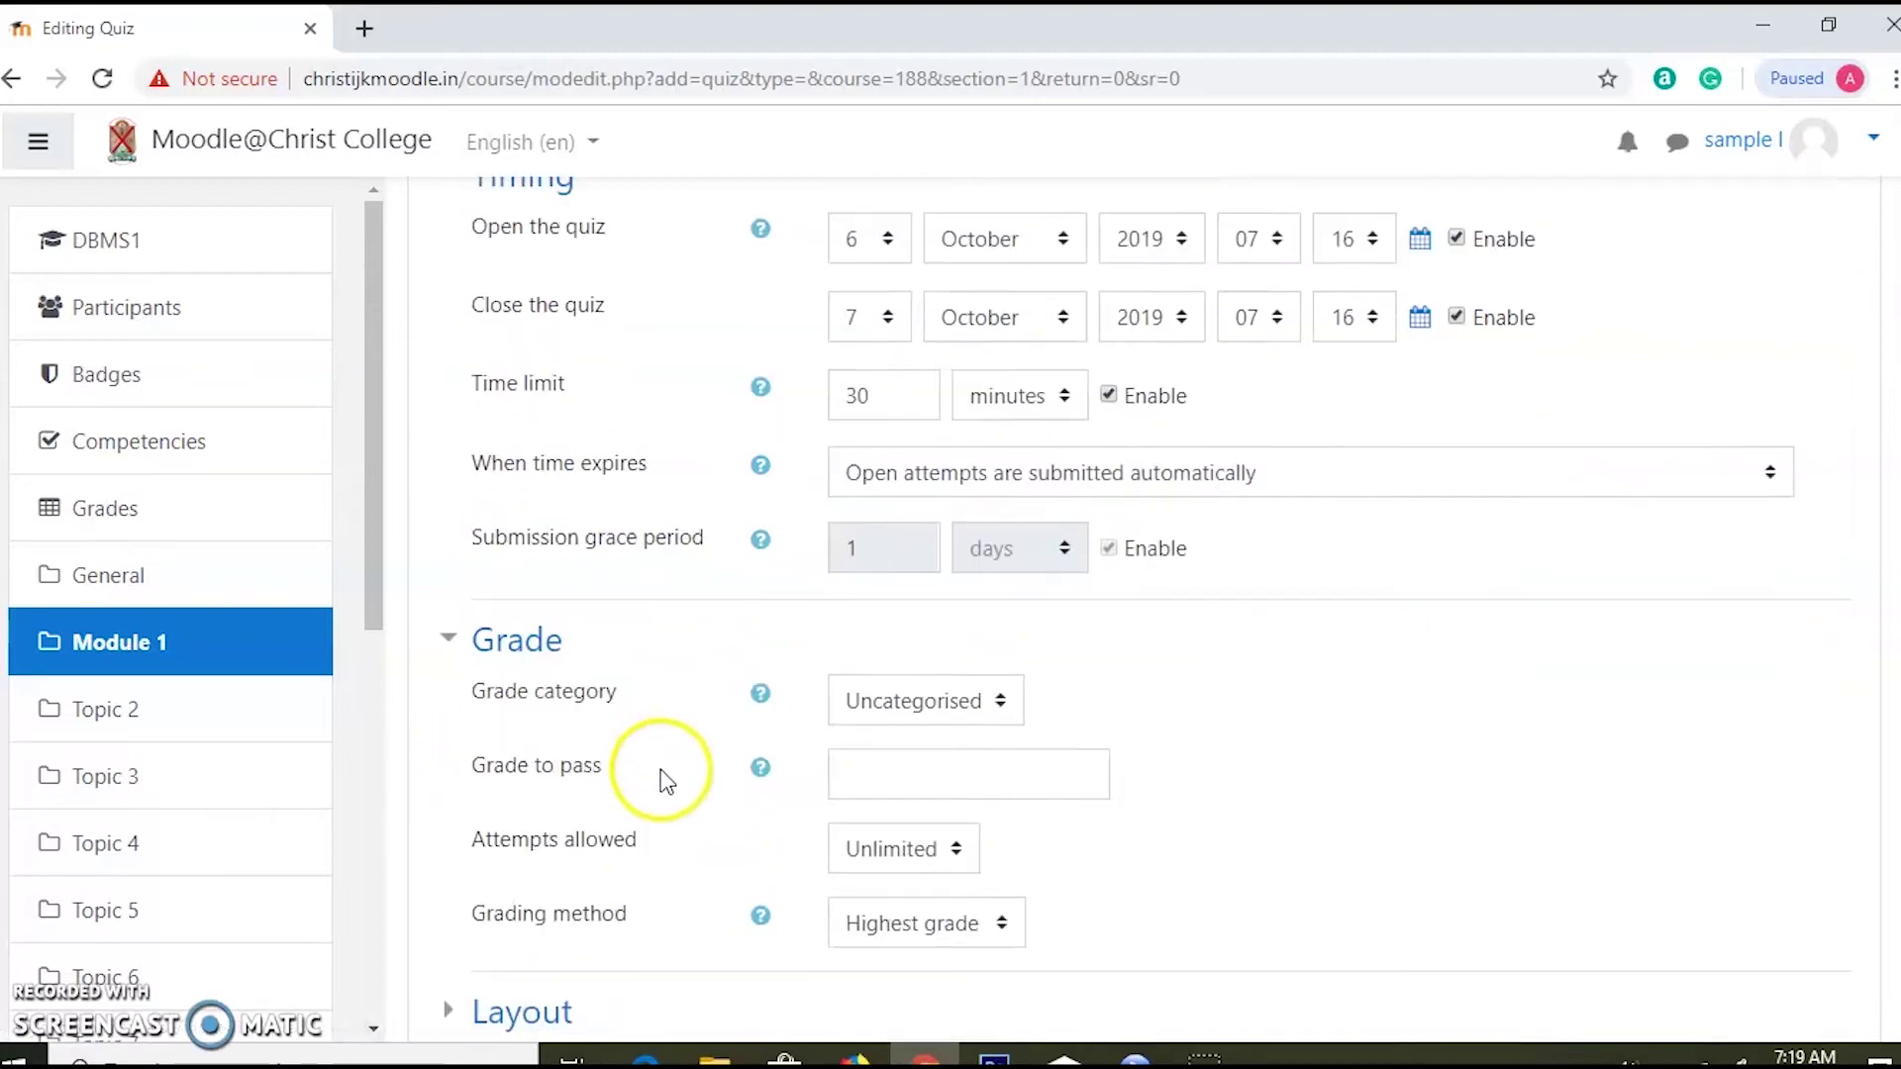
{"action": "scroll", "coordinate": [757, 729], "scroll_direction": "down", "scroll_amount": 1}
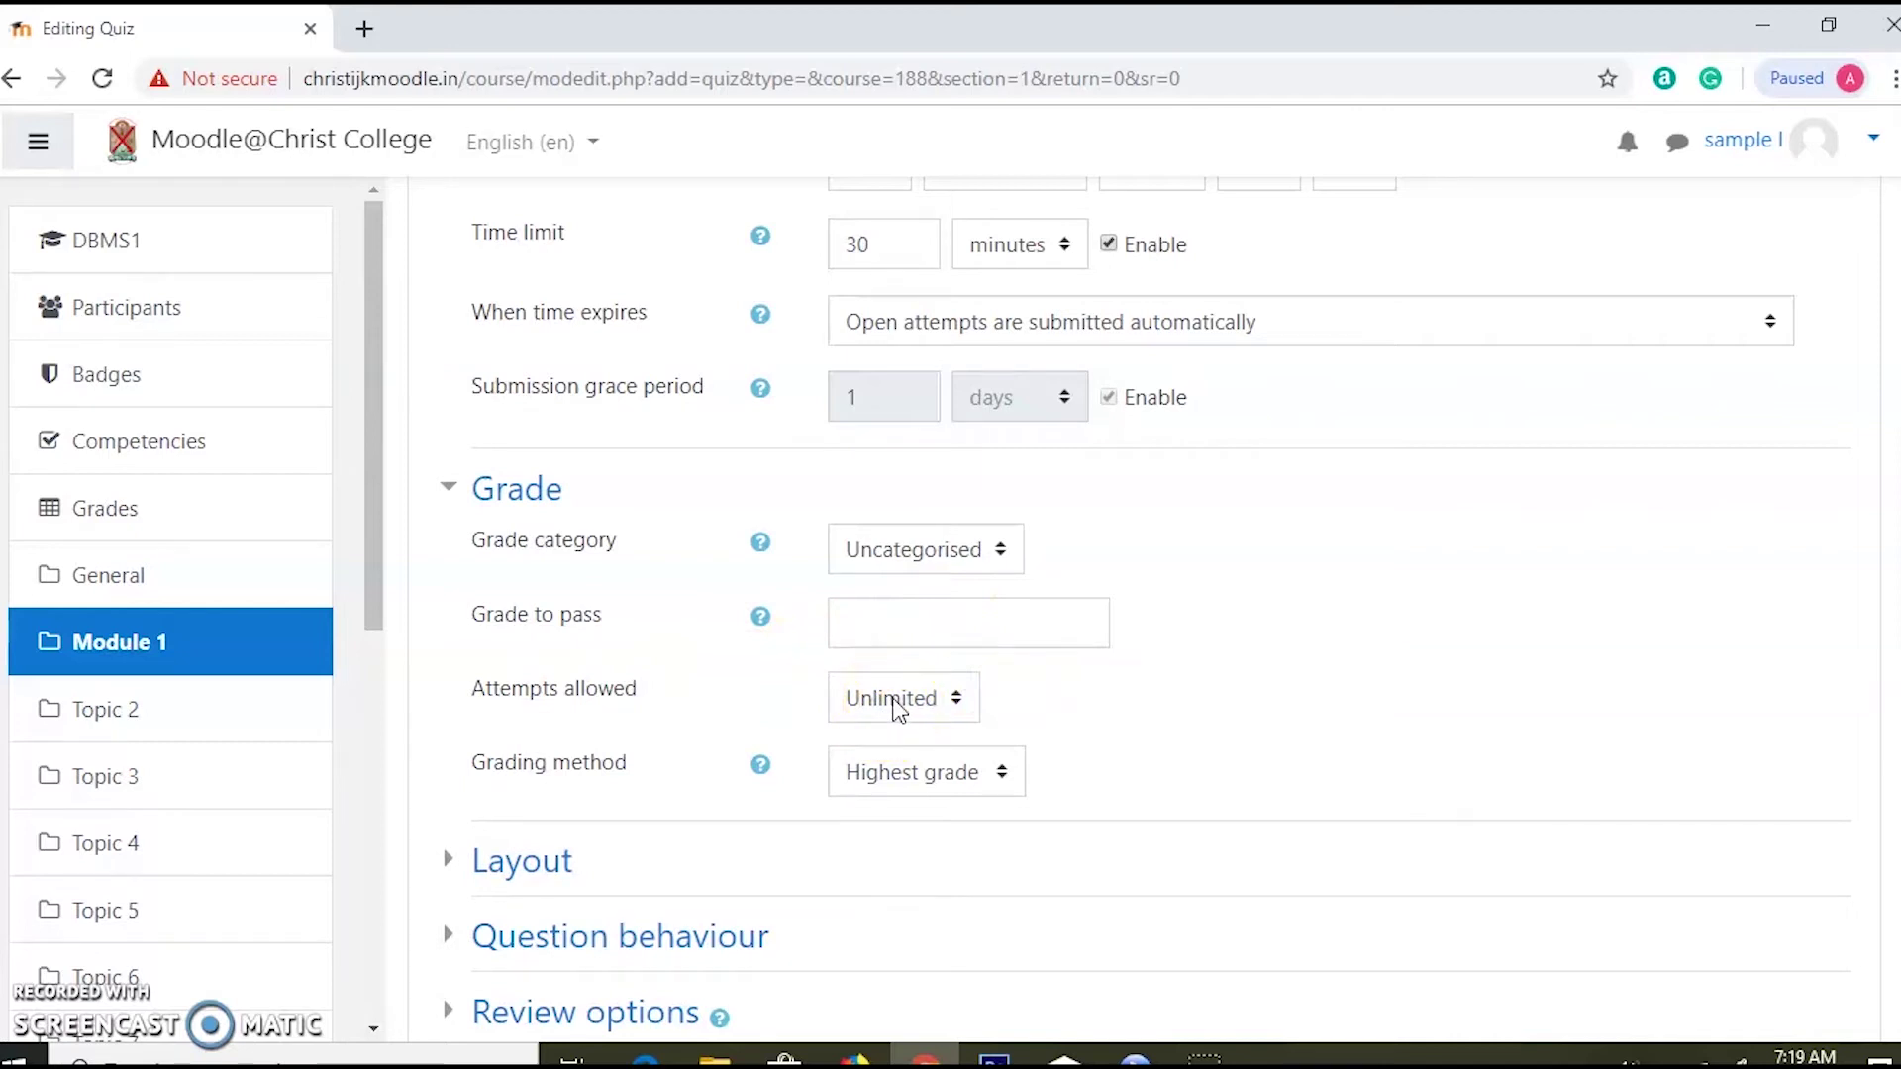
{"action": "left_click", "coordinate": [448, 489]}
{"action": "left_click", "coordinate": [447, 489]}
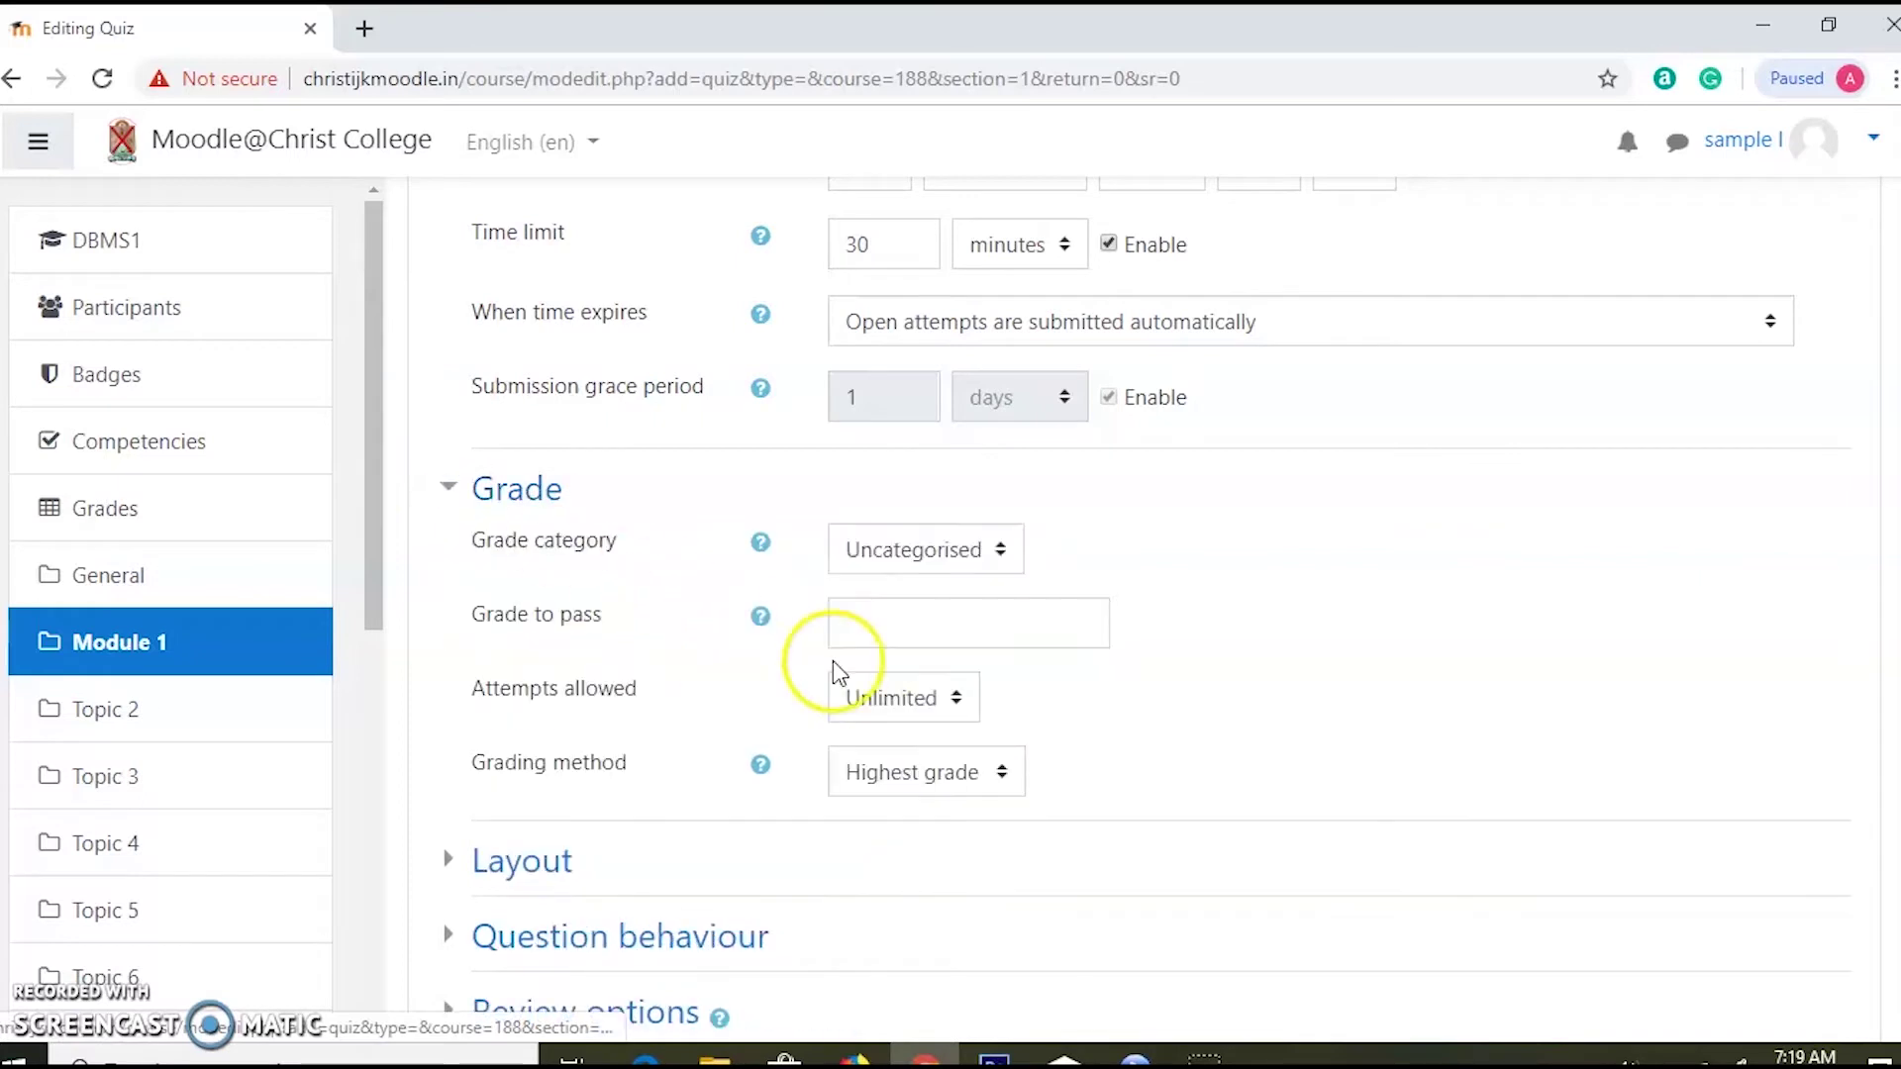
{"action": "left_click", "coordinate": [906, 698]}
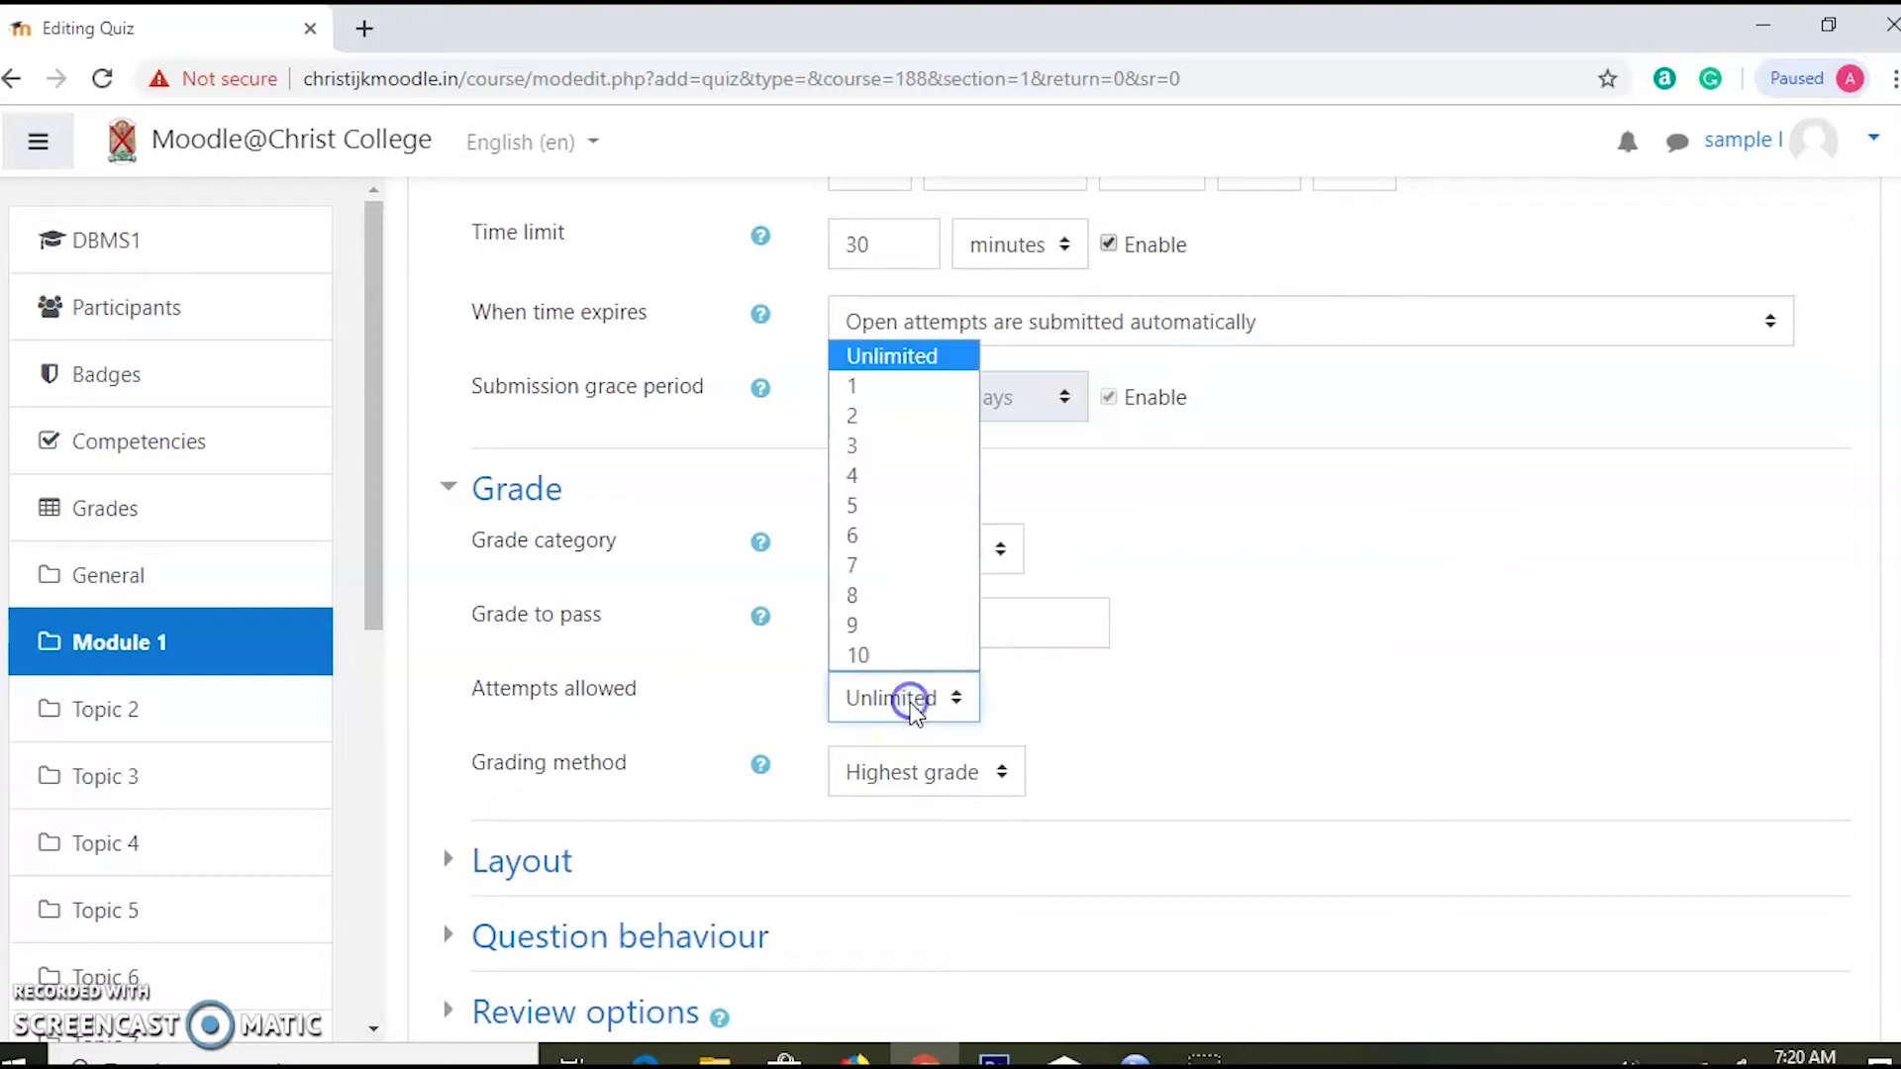
{"action": "left_click", "coordinate": [876, 397]}
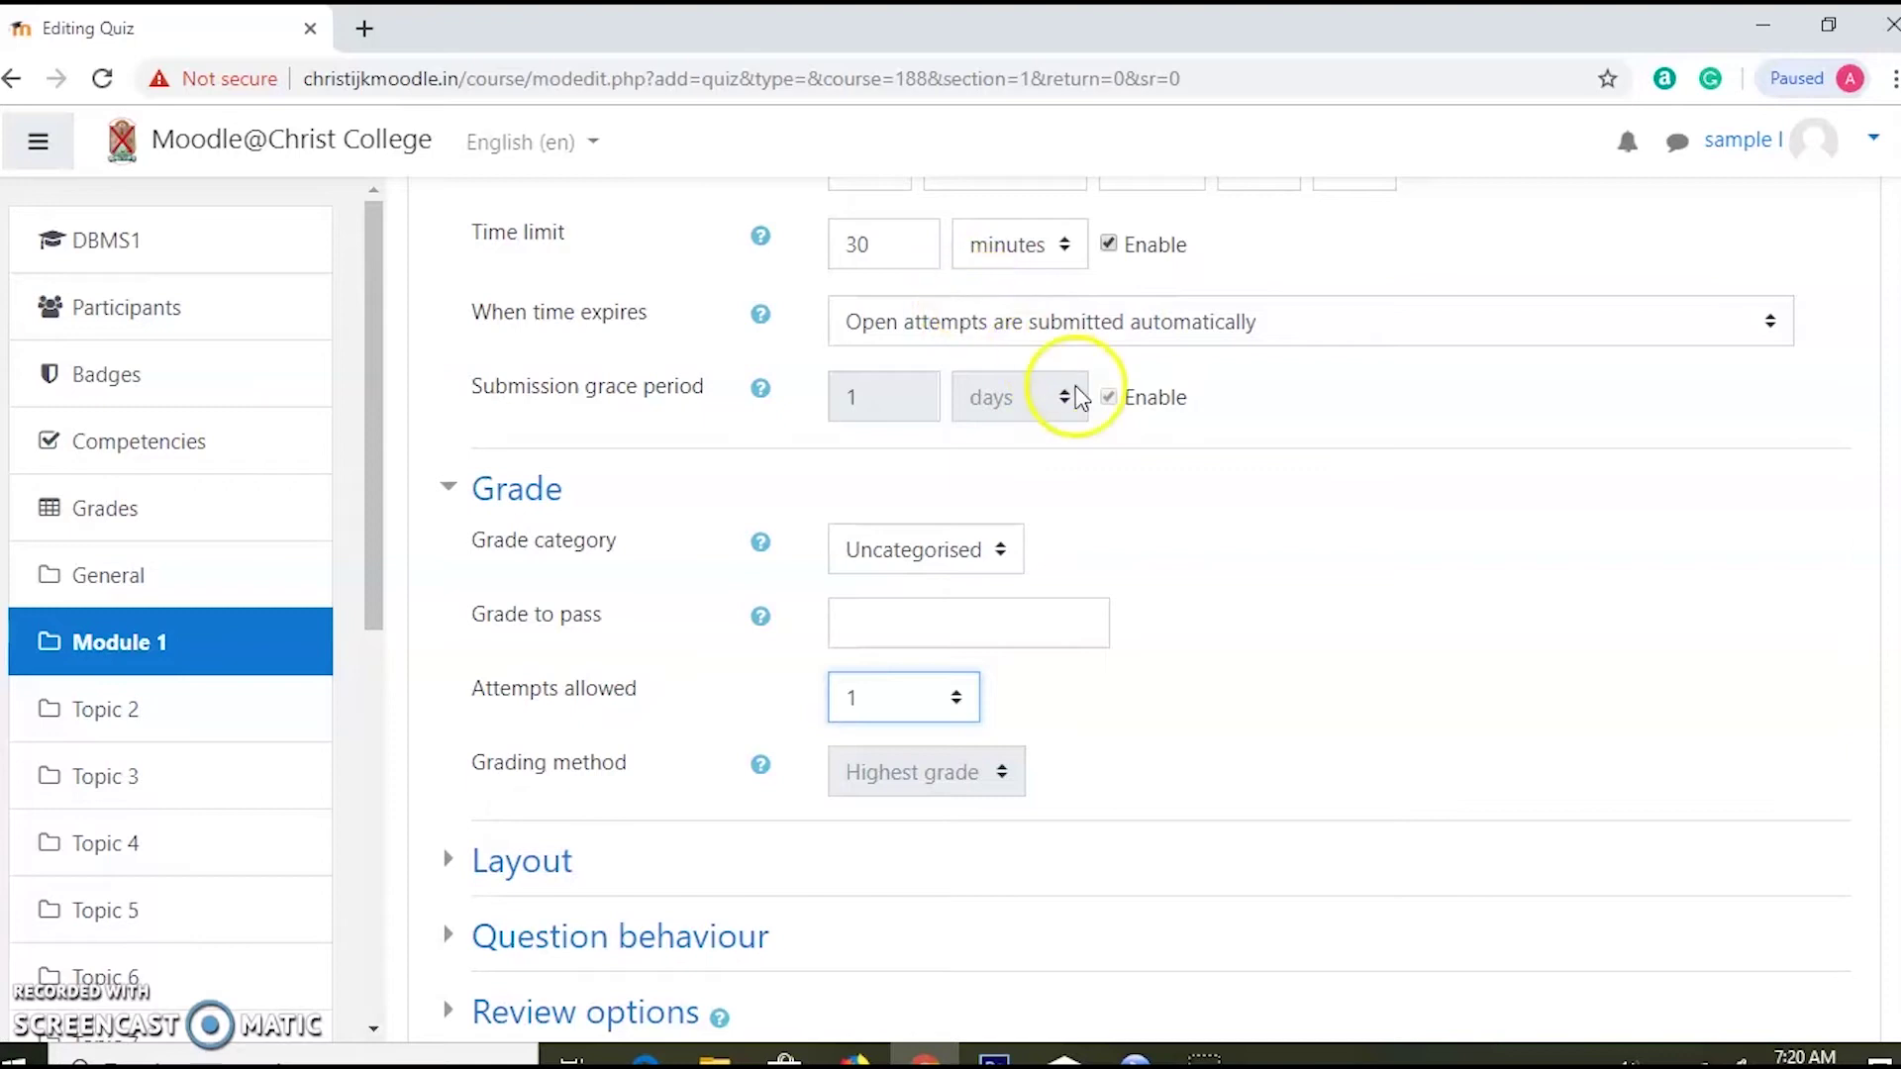
Step: Review the layout's new page choices, keeping "Every question", and look over the question behaviour settings
{"action": "scroll", "coordinate": [713, 743], "scroll_direction": "down", "scroll_amount": 3}
{"action": "left_click", "coordinate": [441, 578]}
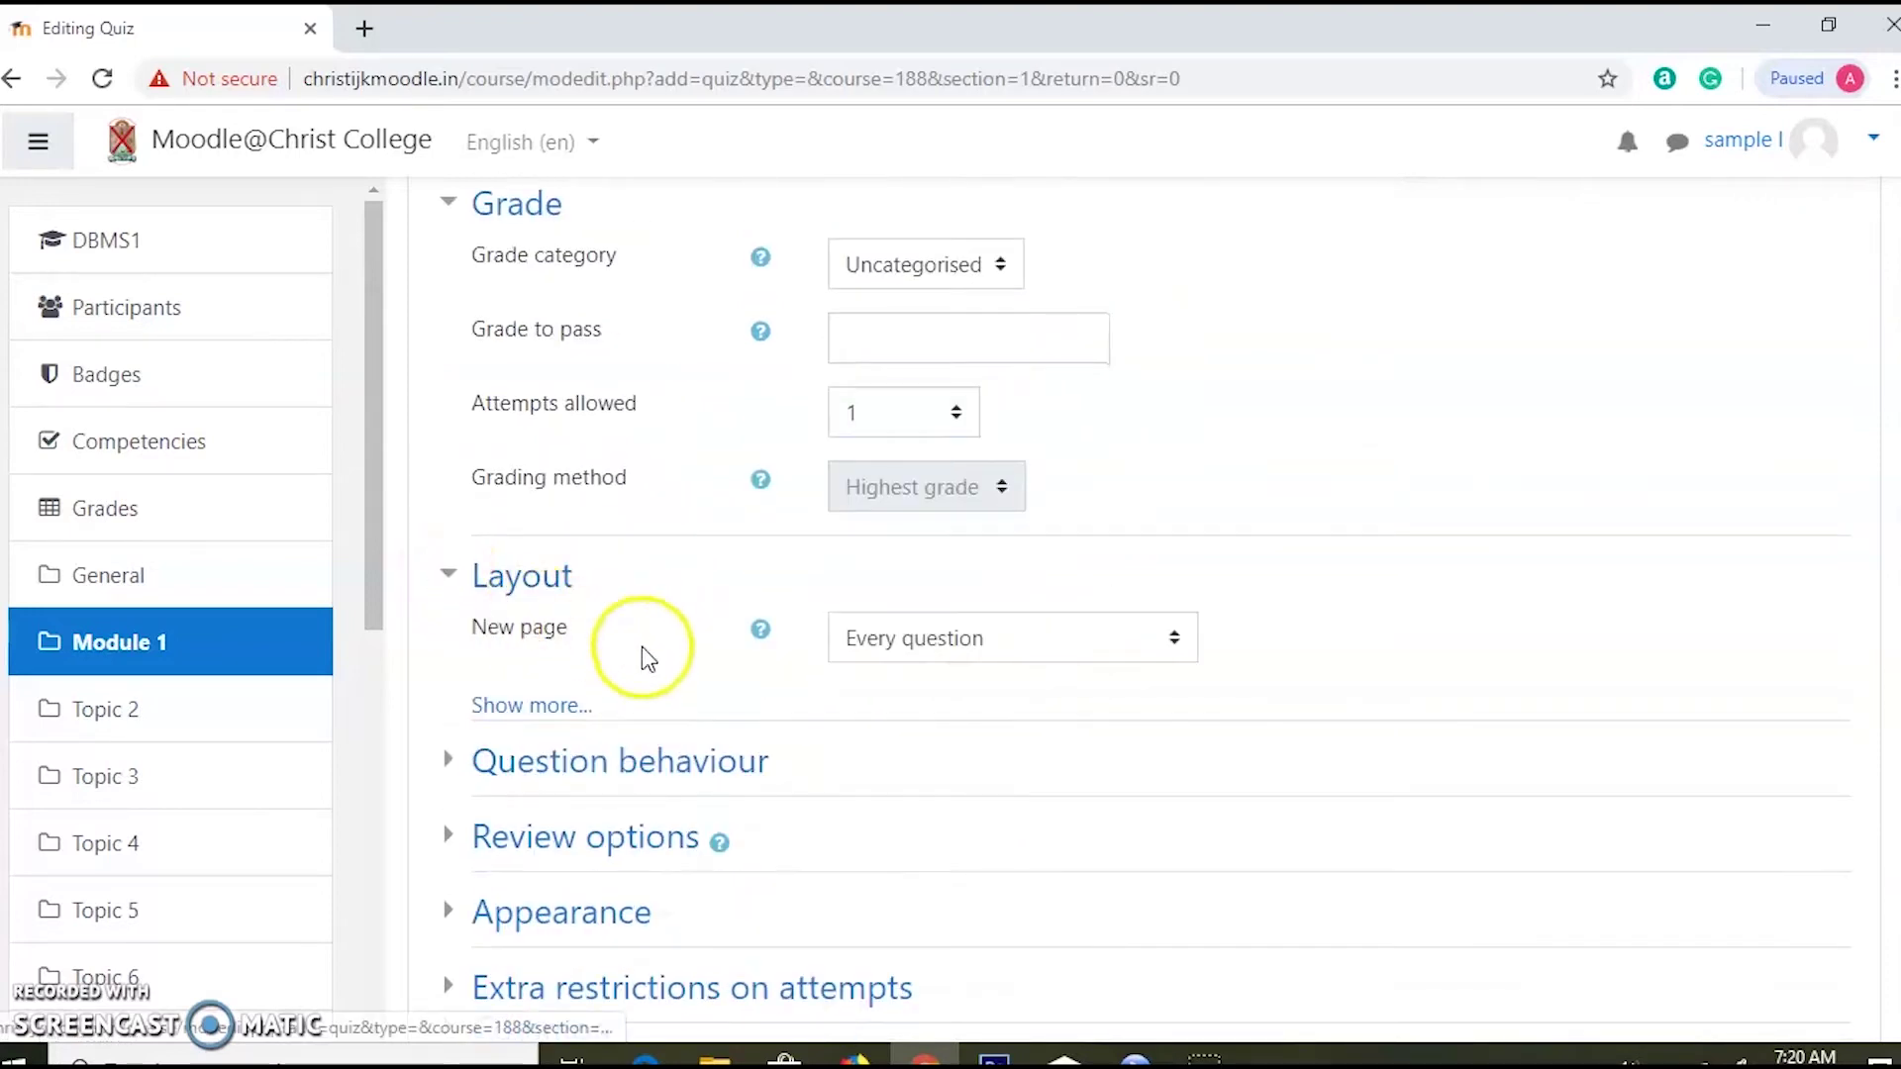
{"action": "left_click", "coordinate": [913, 634]}
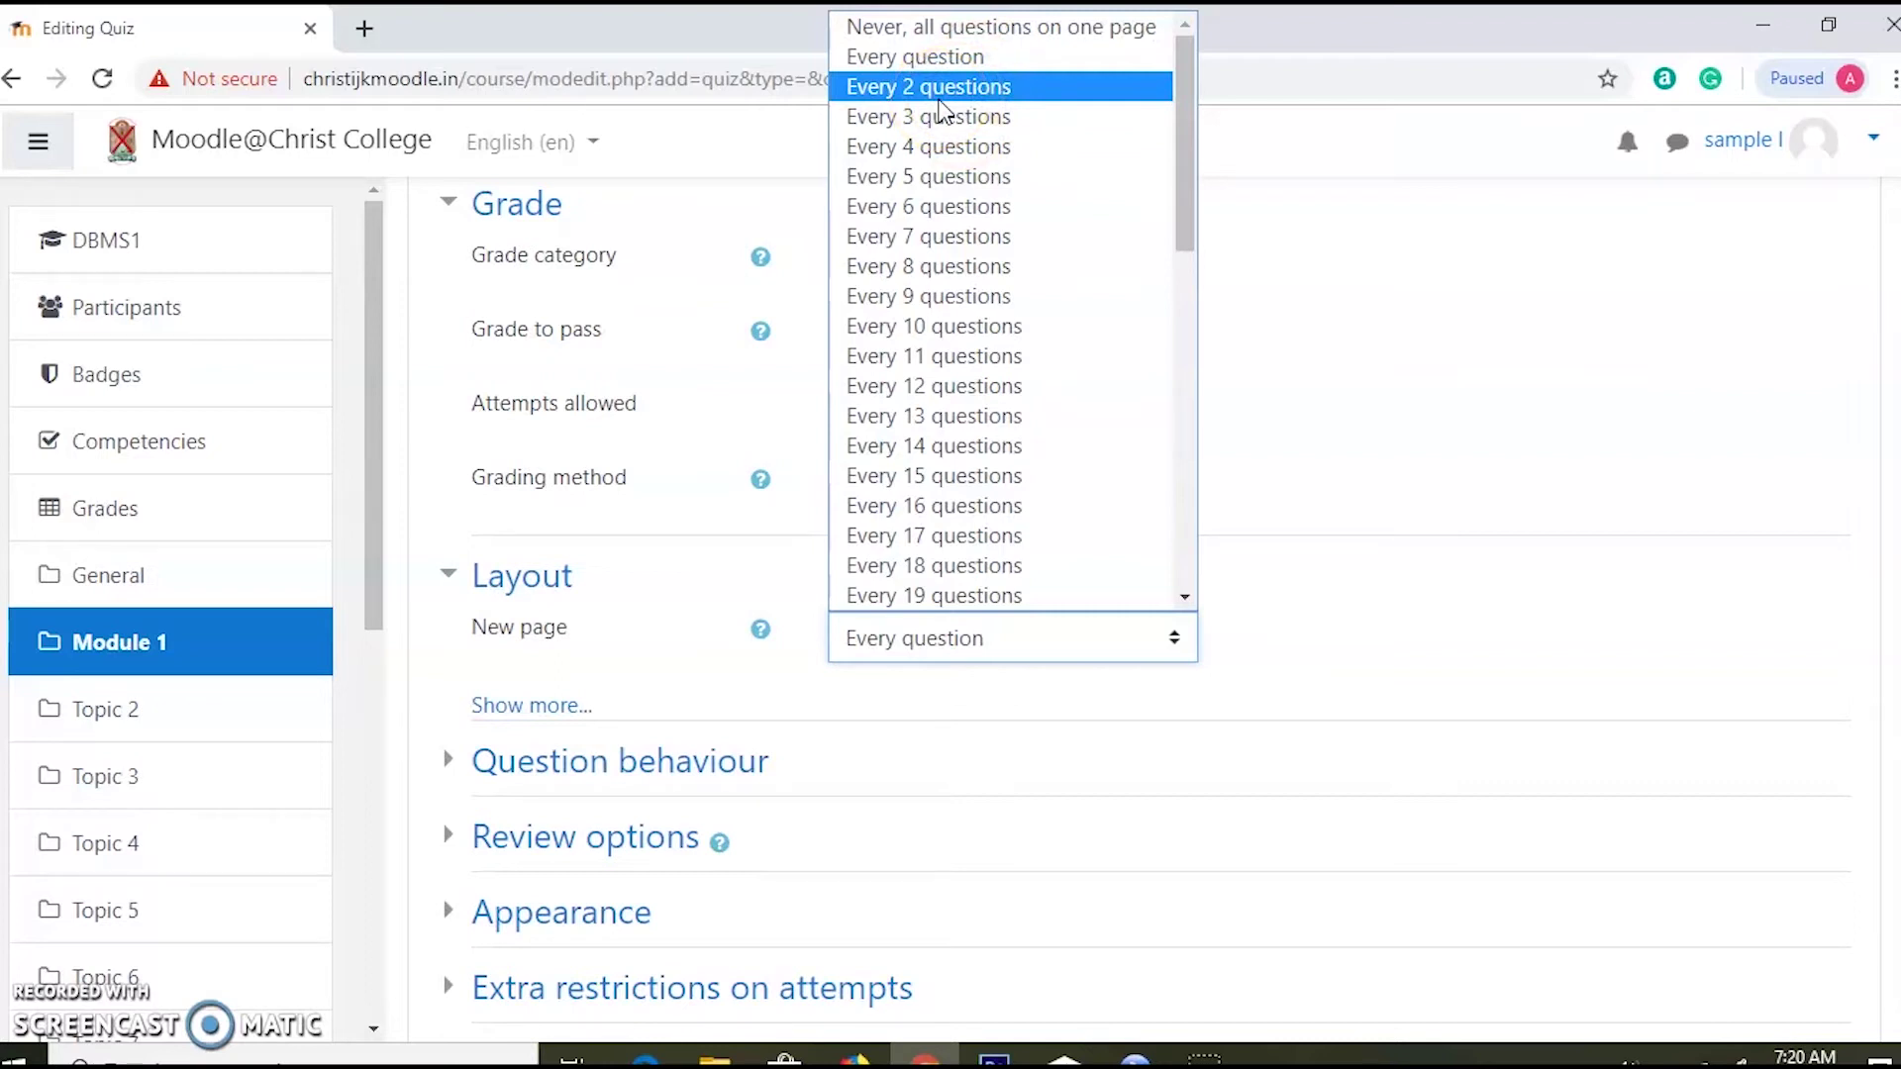
{"action": "left_click", "coordinate": [929, 58]}
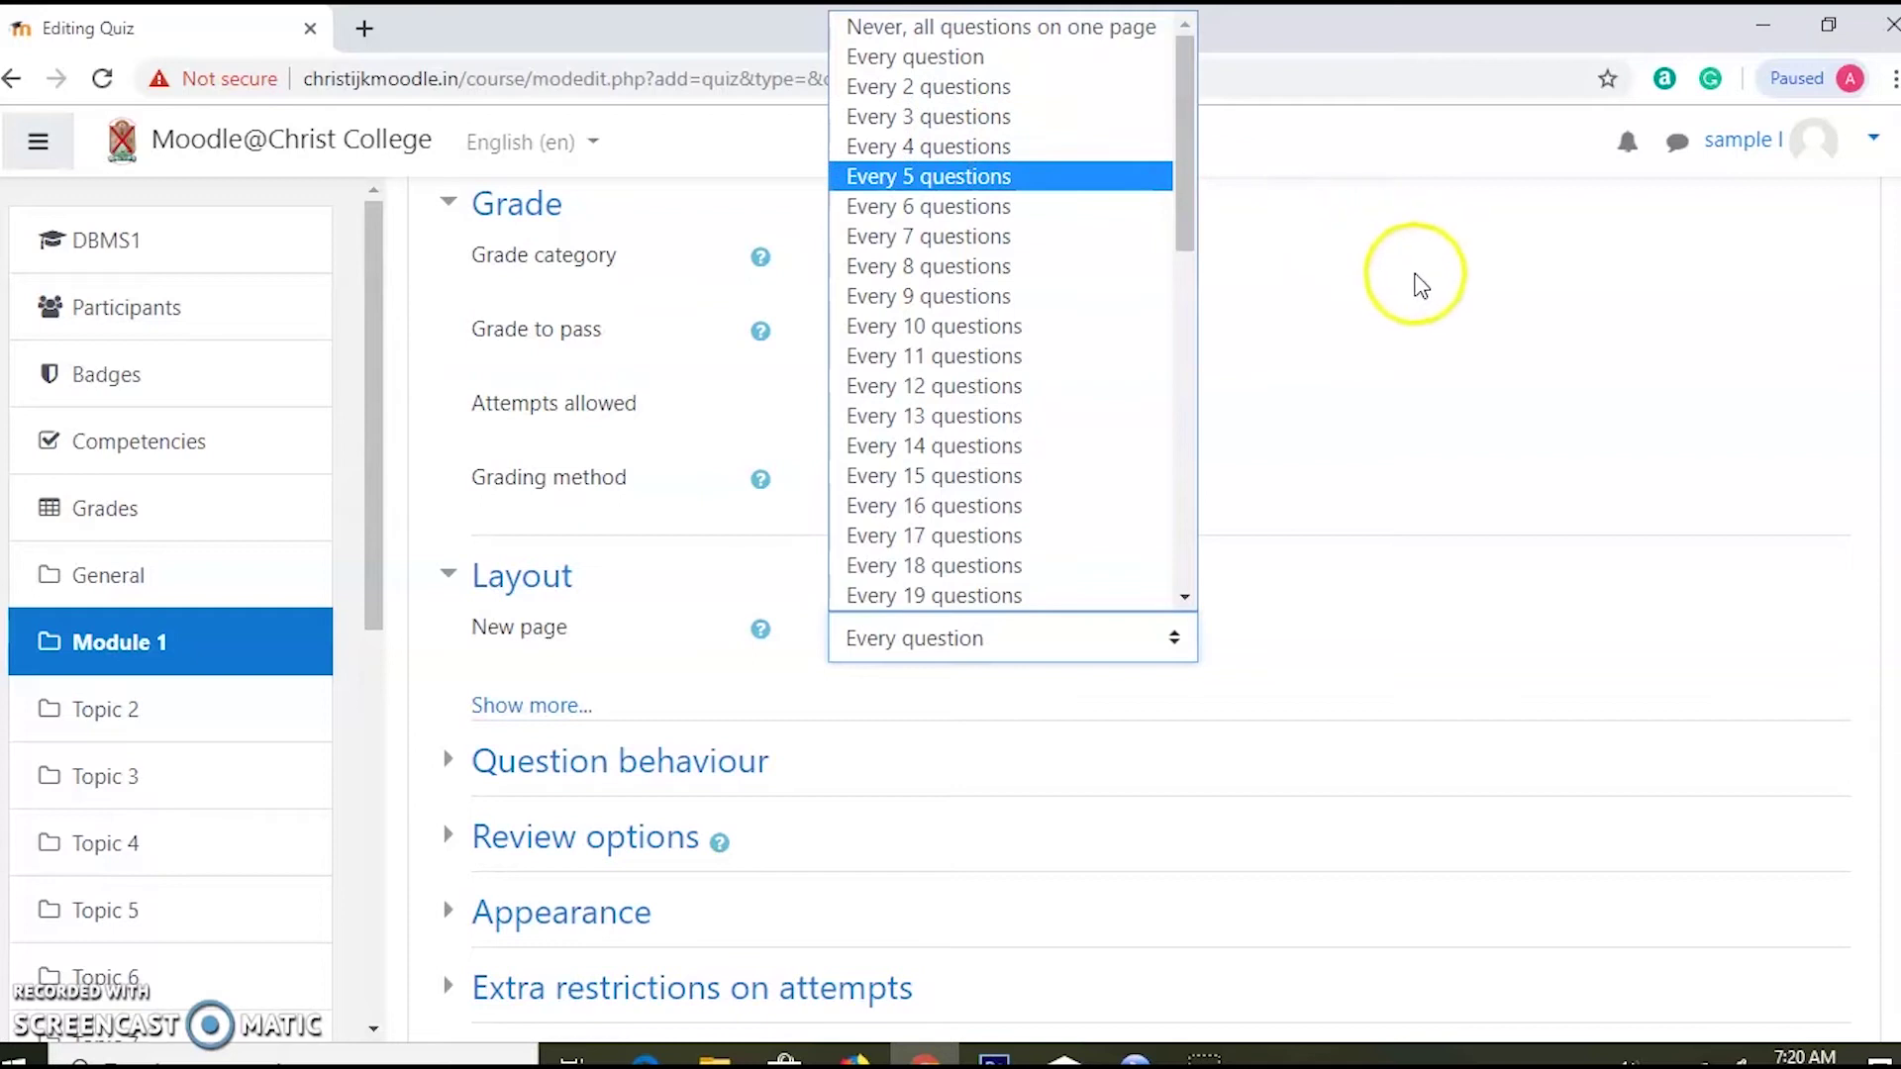
{"action": "left_click", "coordinate": [931, 61]}
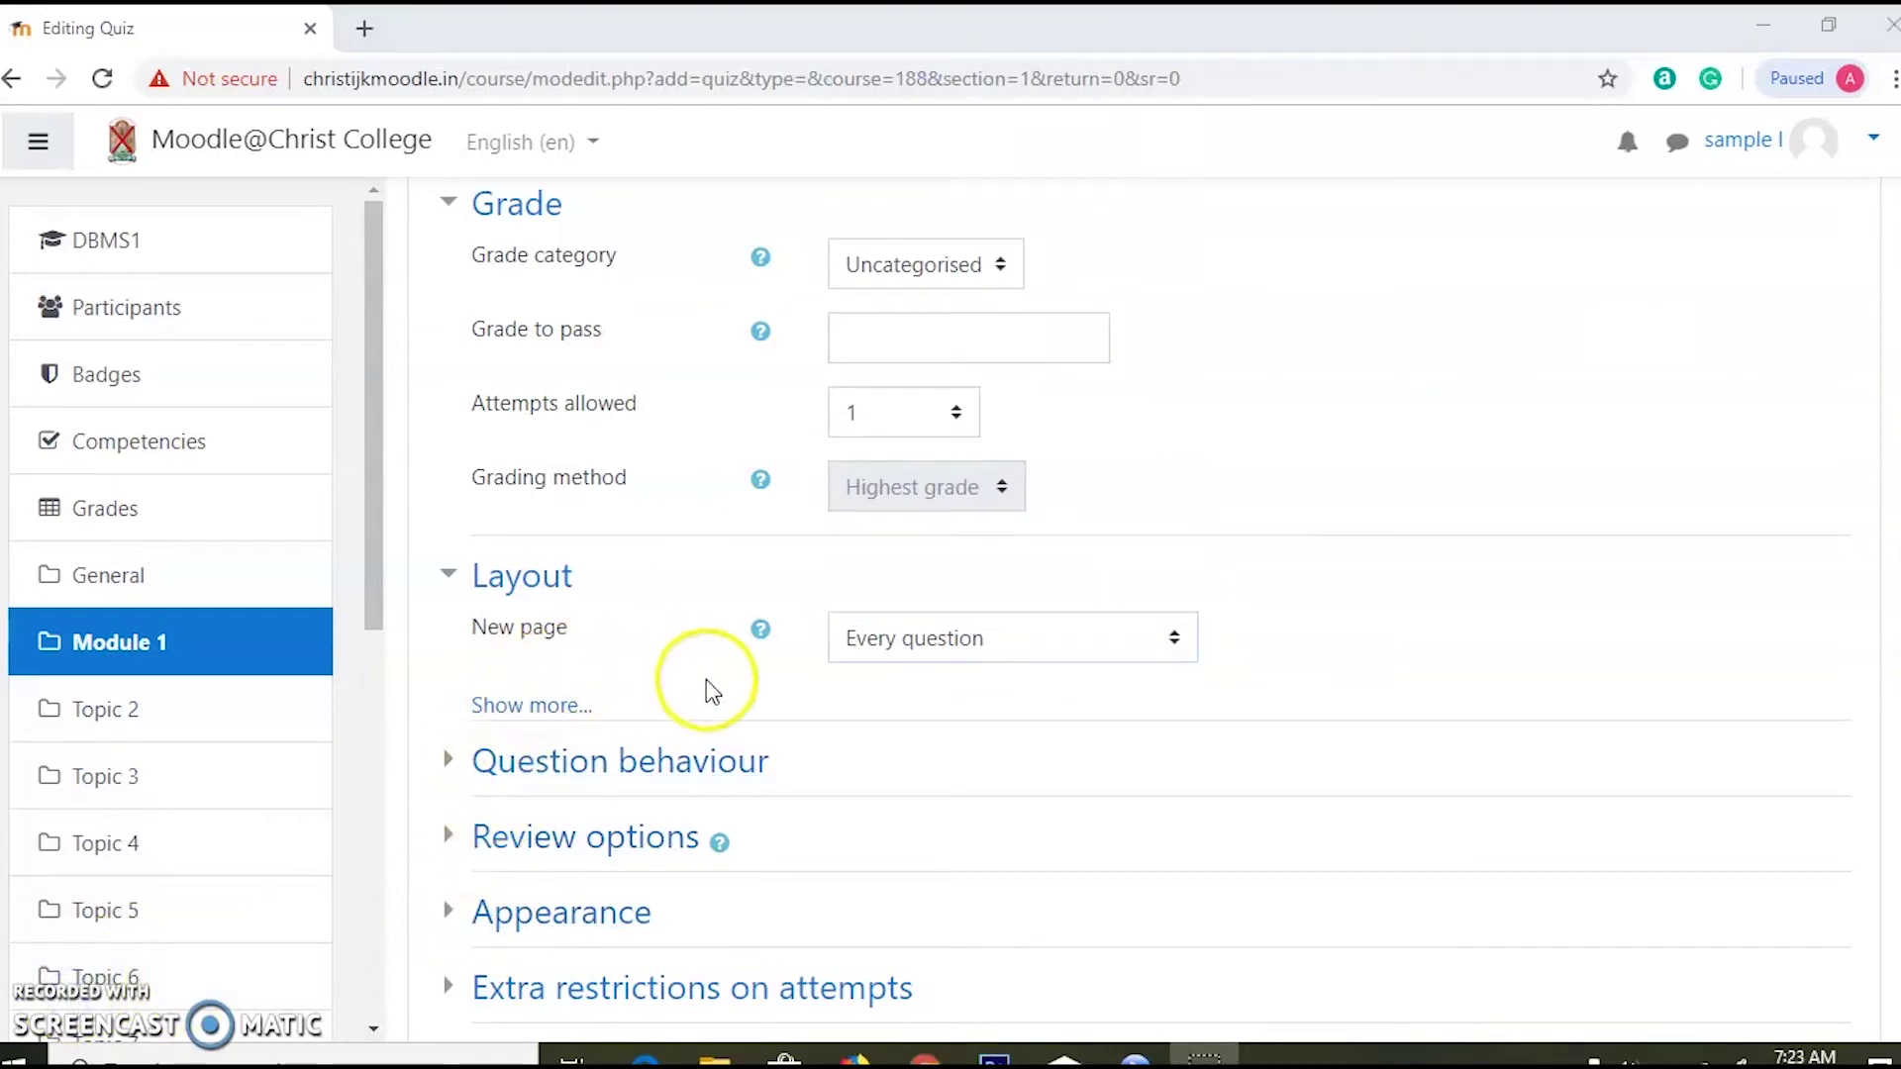
{"action": "left_click", "coordinate": [450, 763]}
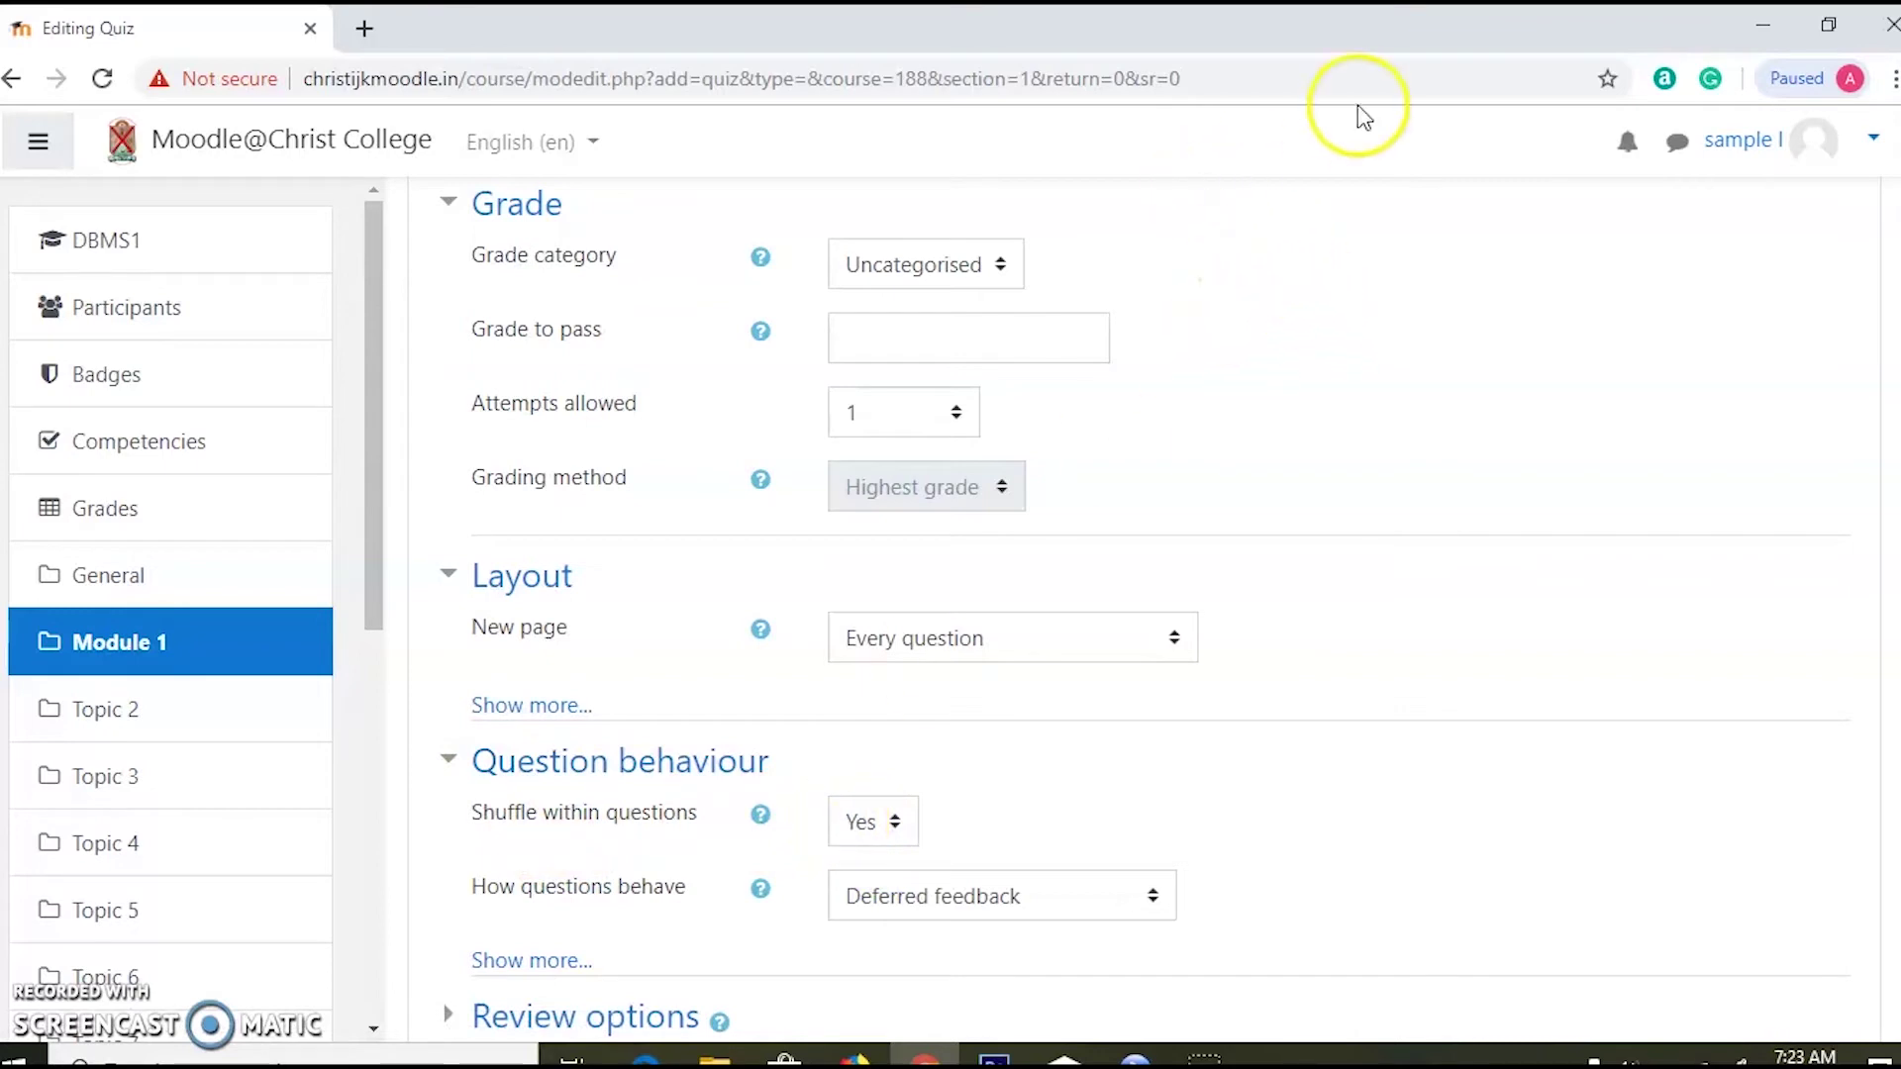
{"action": "left_click", "coordinate": [450, 770]}
Step: In the review options, disable The attempt, Marks and Overall feedback for "Immediately after the attempt"
{"action": "scroll", "coordinate": [551, 722], "scroll_direction": "down", "scroll_amount": 2}
{"action": "left_click", "coordinate": [451, 705]}
{"action": "scroll", "coordinate": [634, 708], "scroll_direction": "down", "scroll_amount": 2}
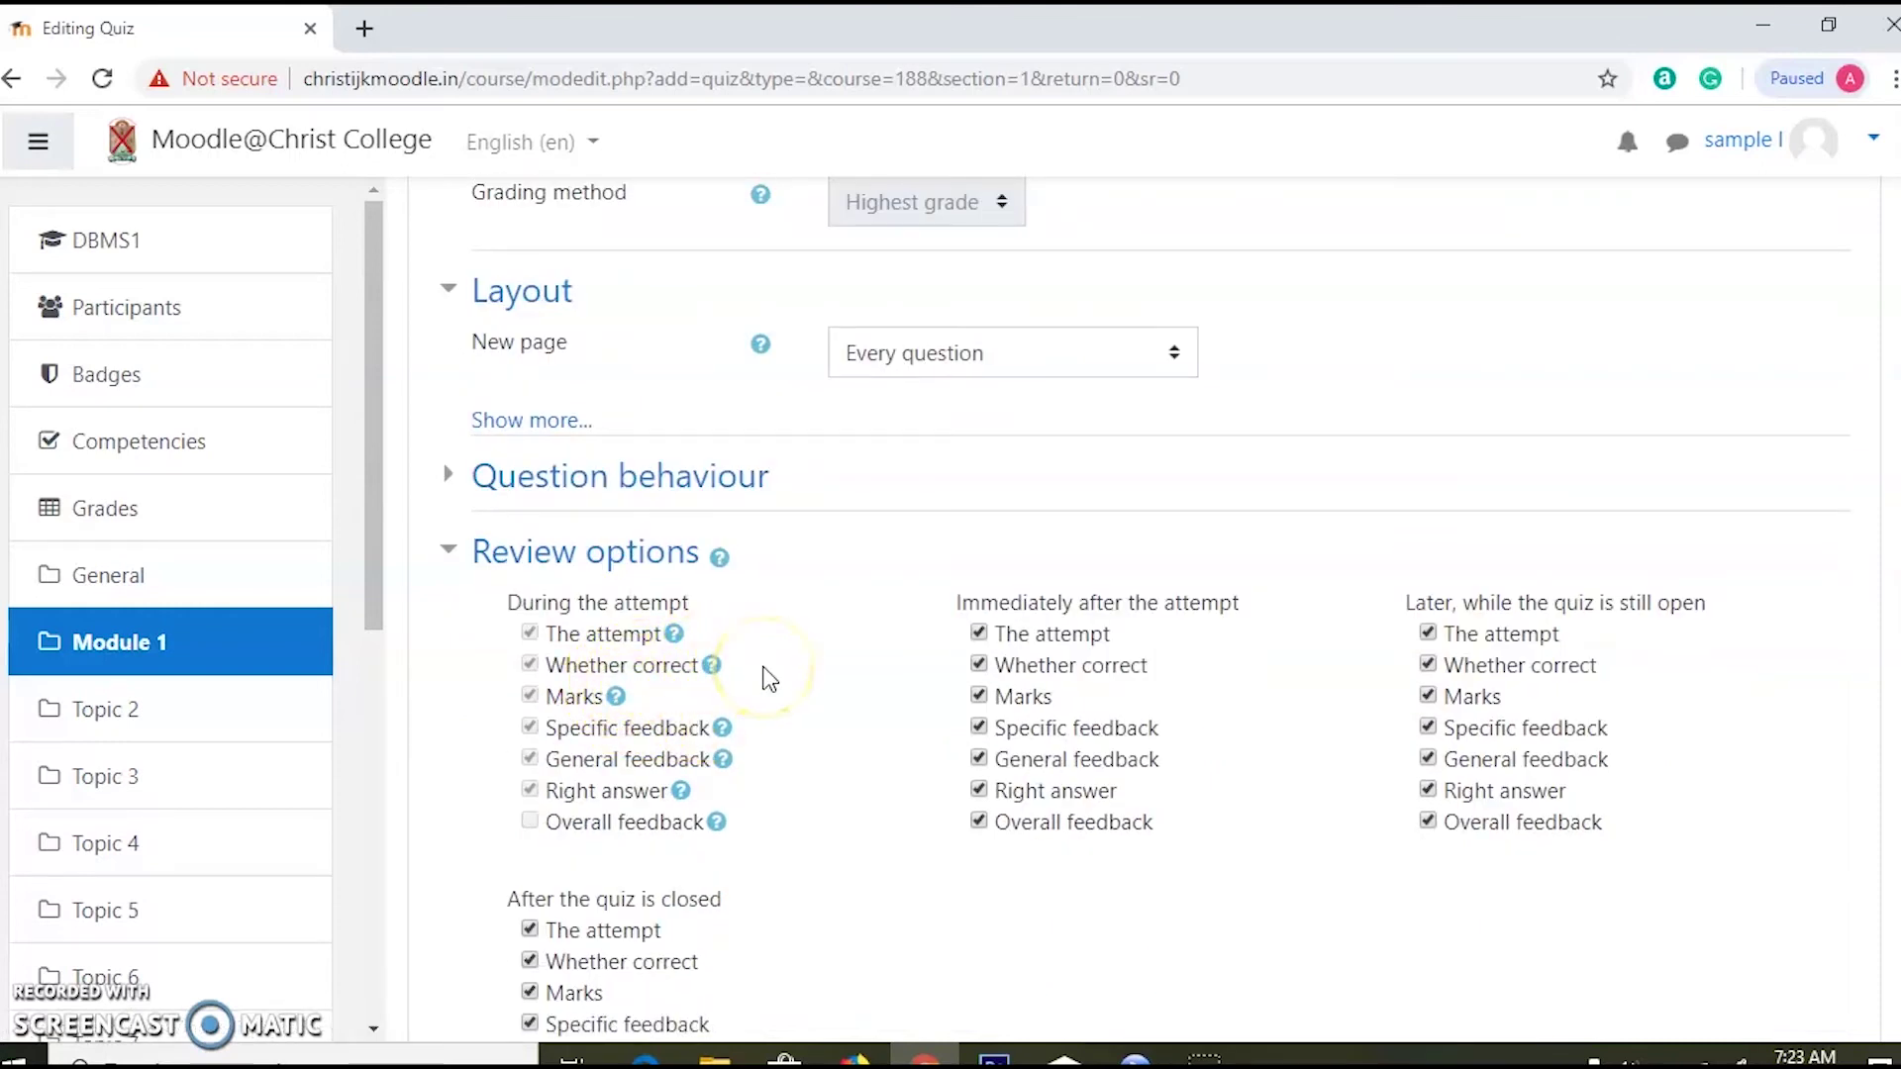
{"action": "scroll", "coordinate": [770, 679], "scroll_direction": "down", "scroll_amount": 2}
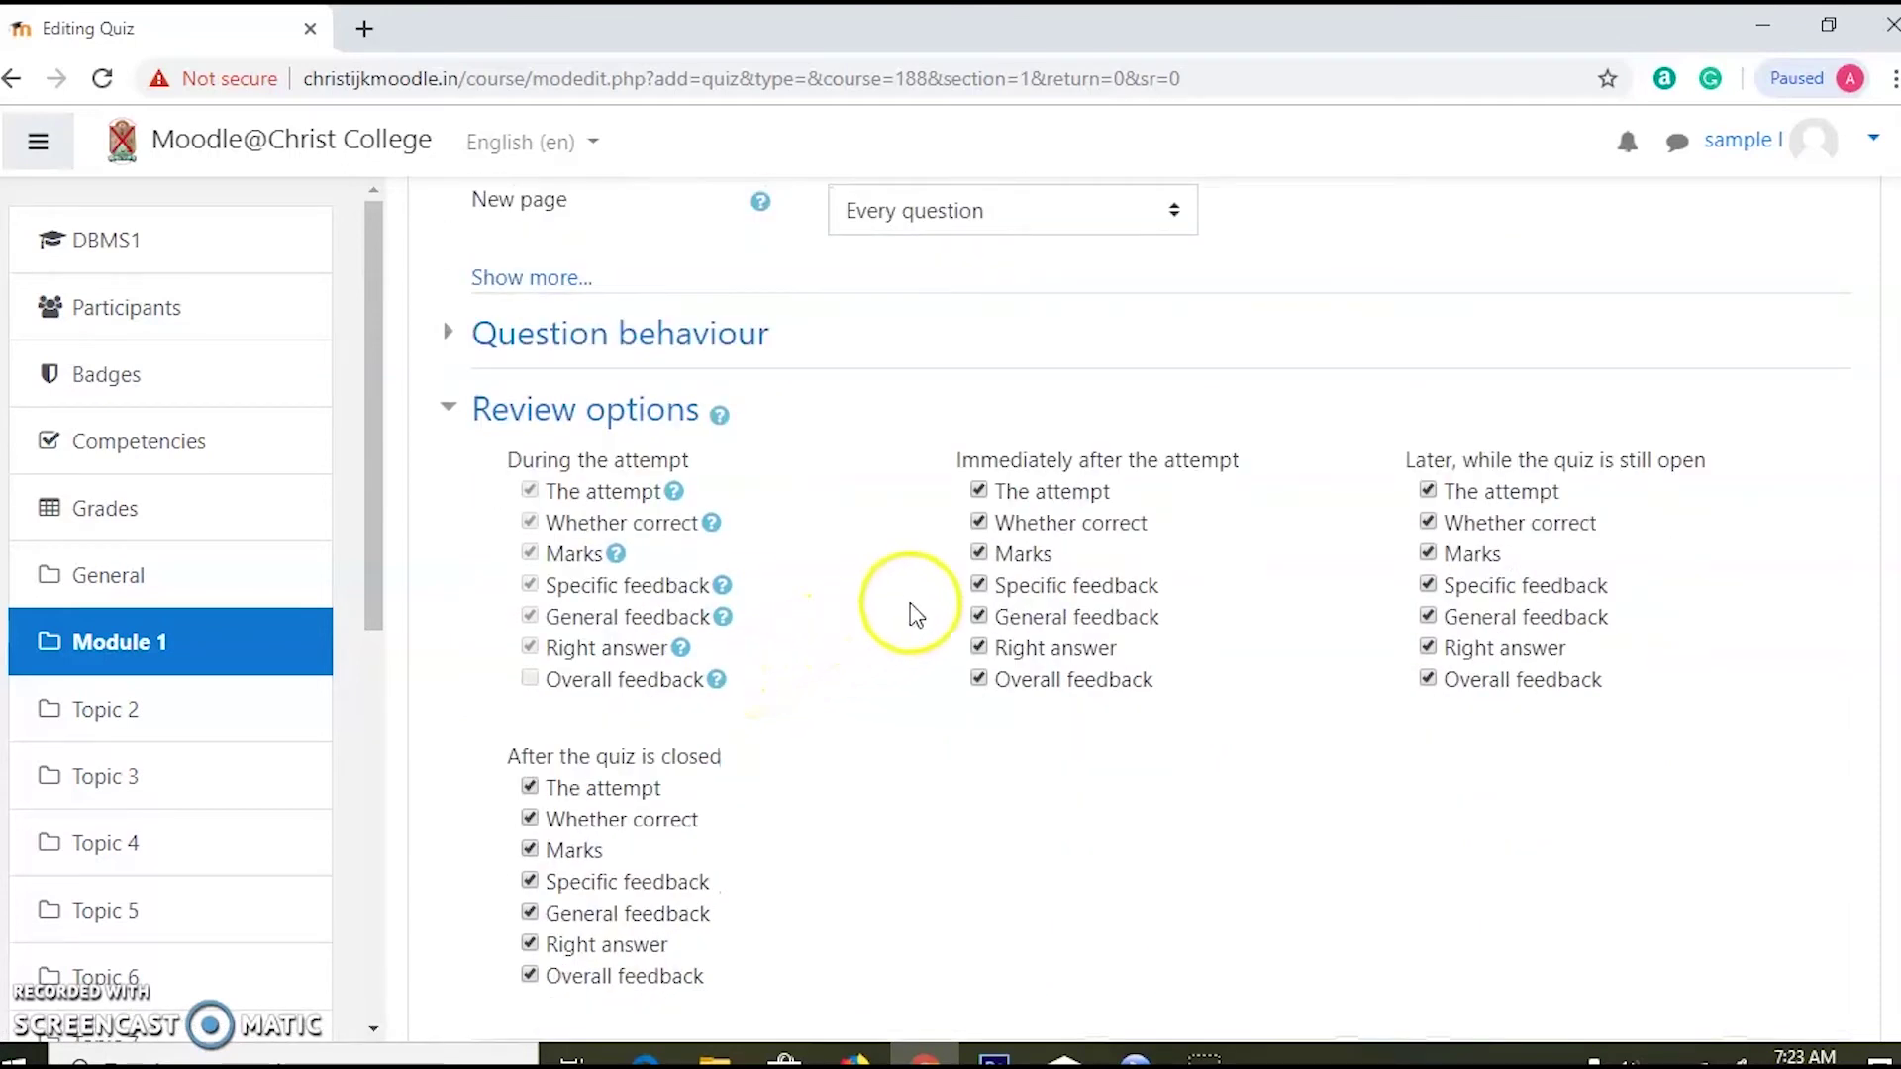
{"action": "left_click", "coordinate": [978, 586]}
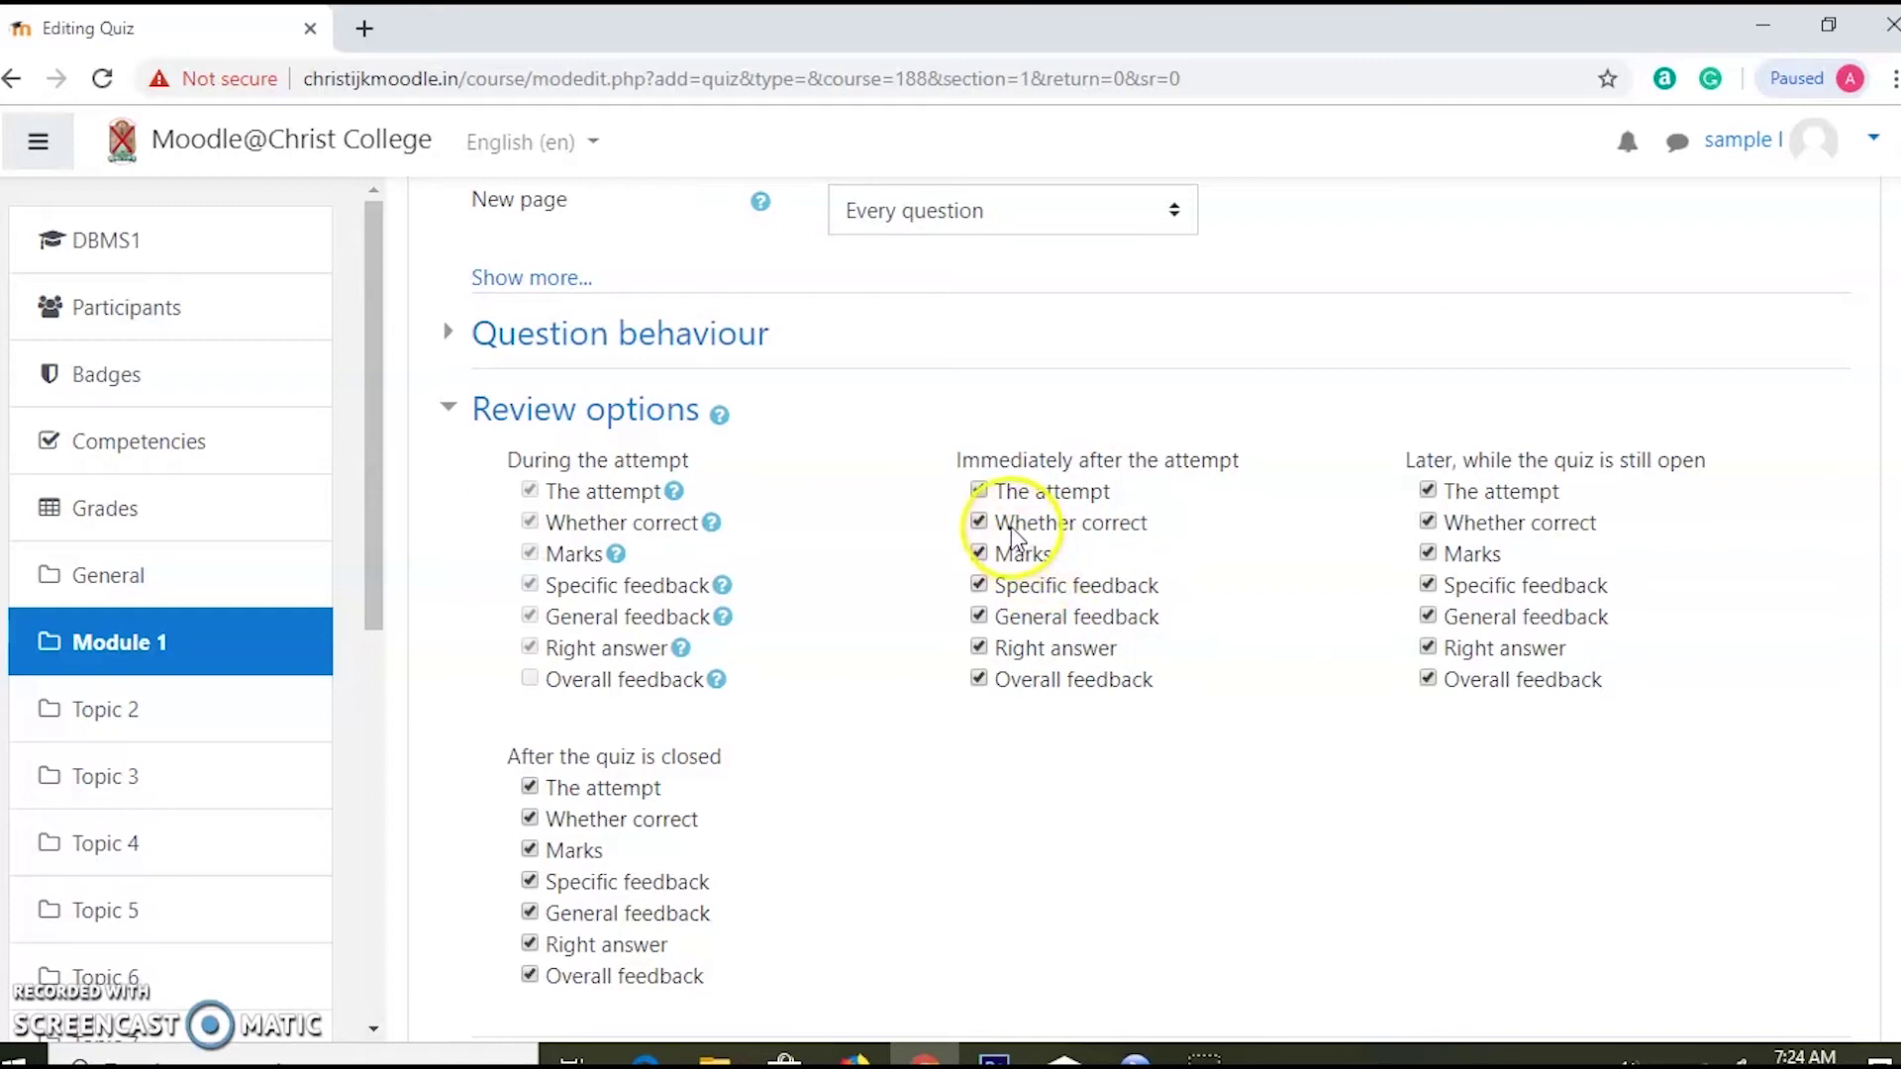
{"action": "left_click", "coordinate": [980, 492]}
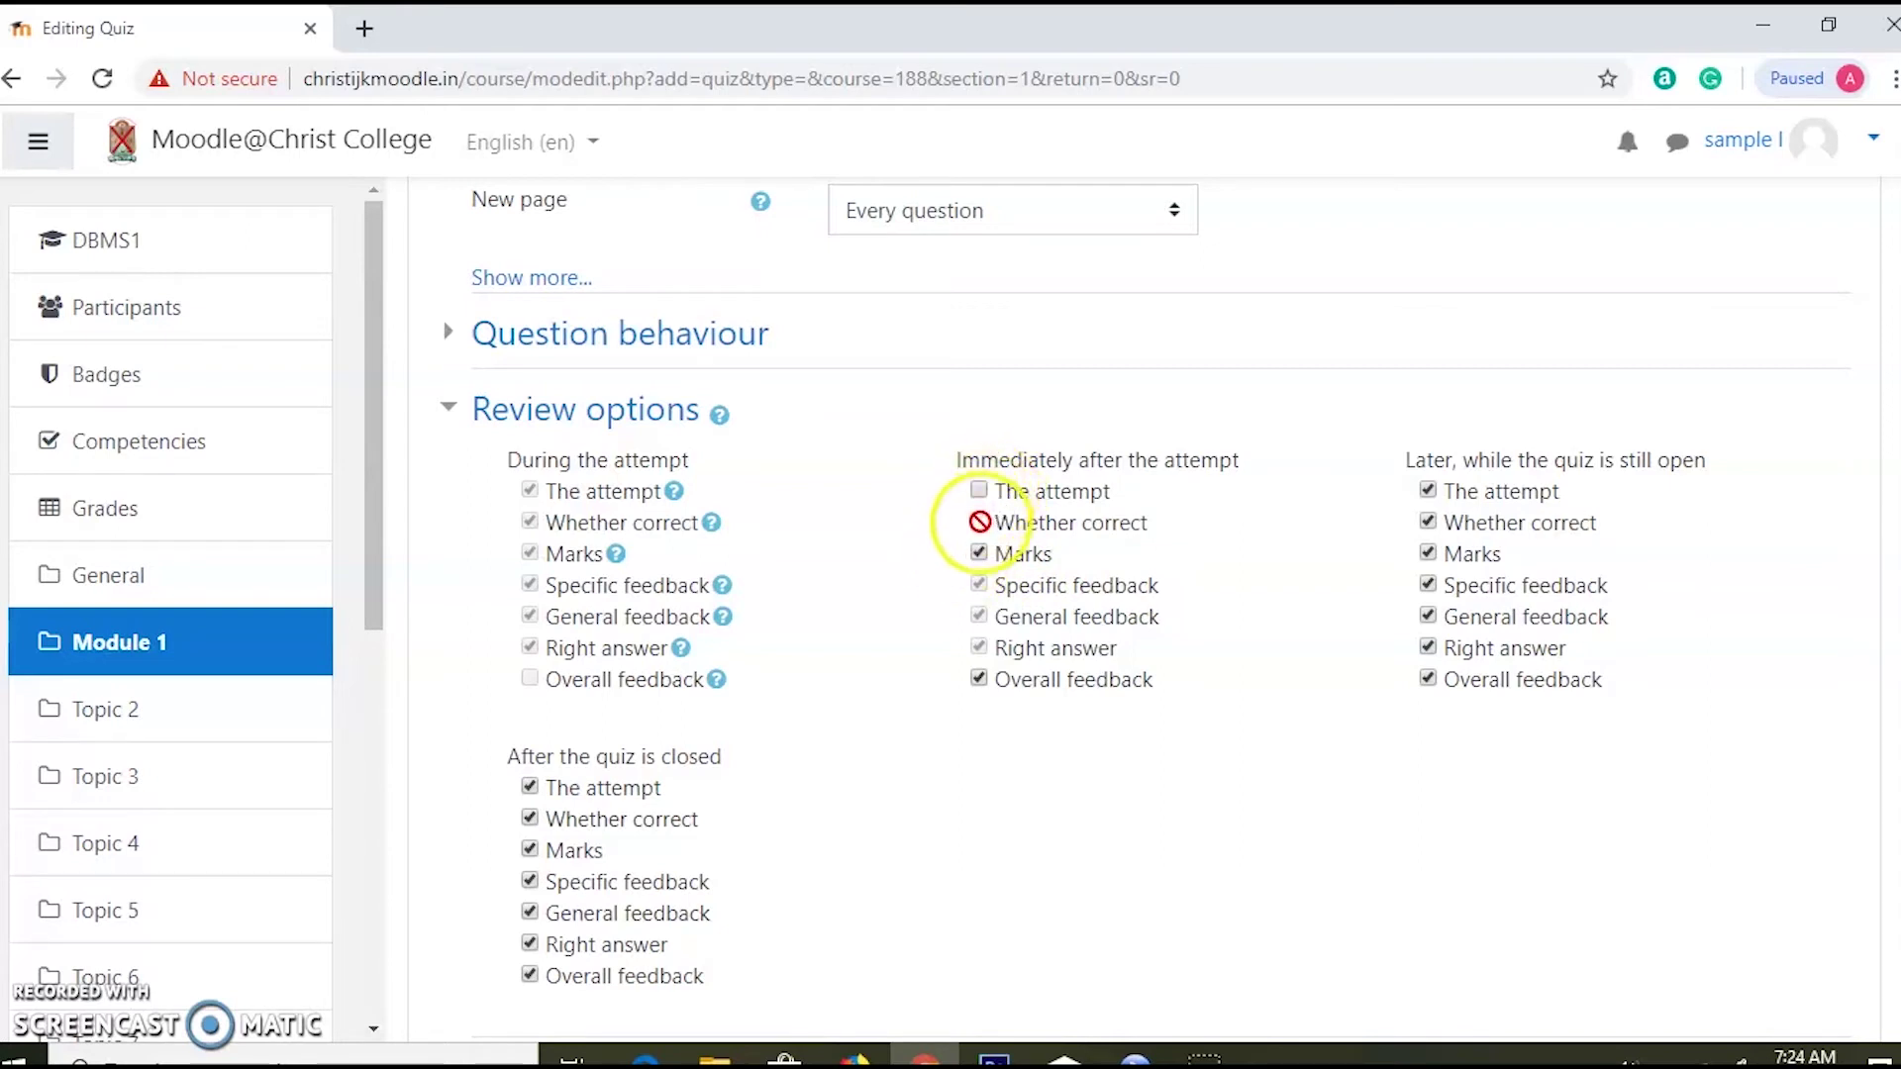
{"action": "left_click", "coordinate": [980, 554]}
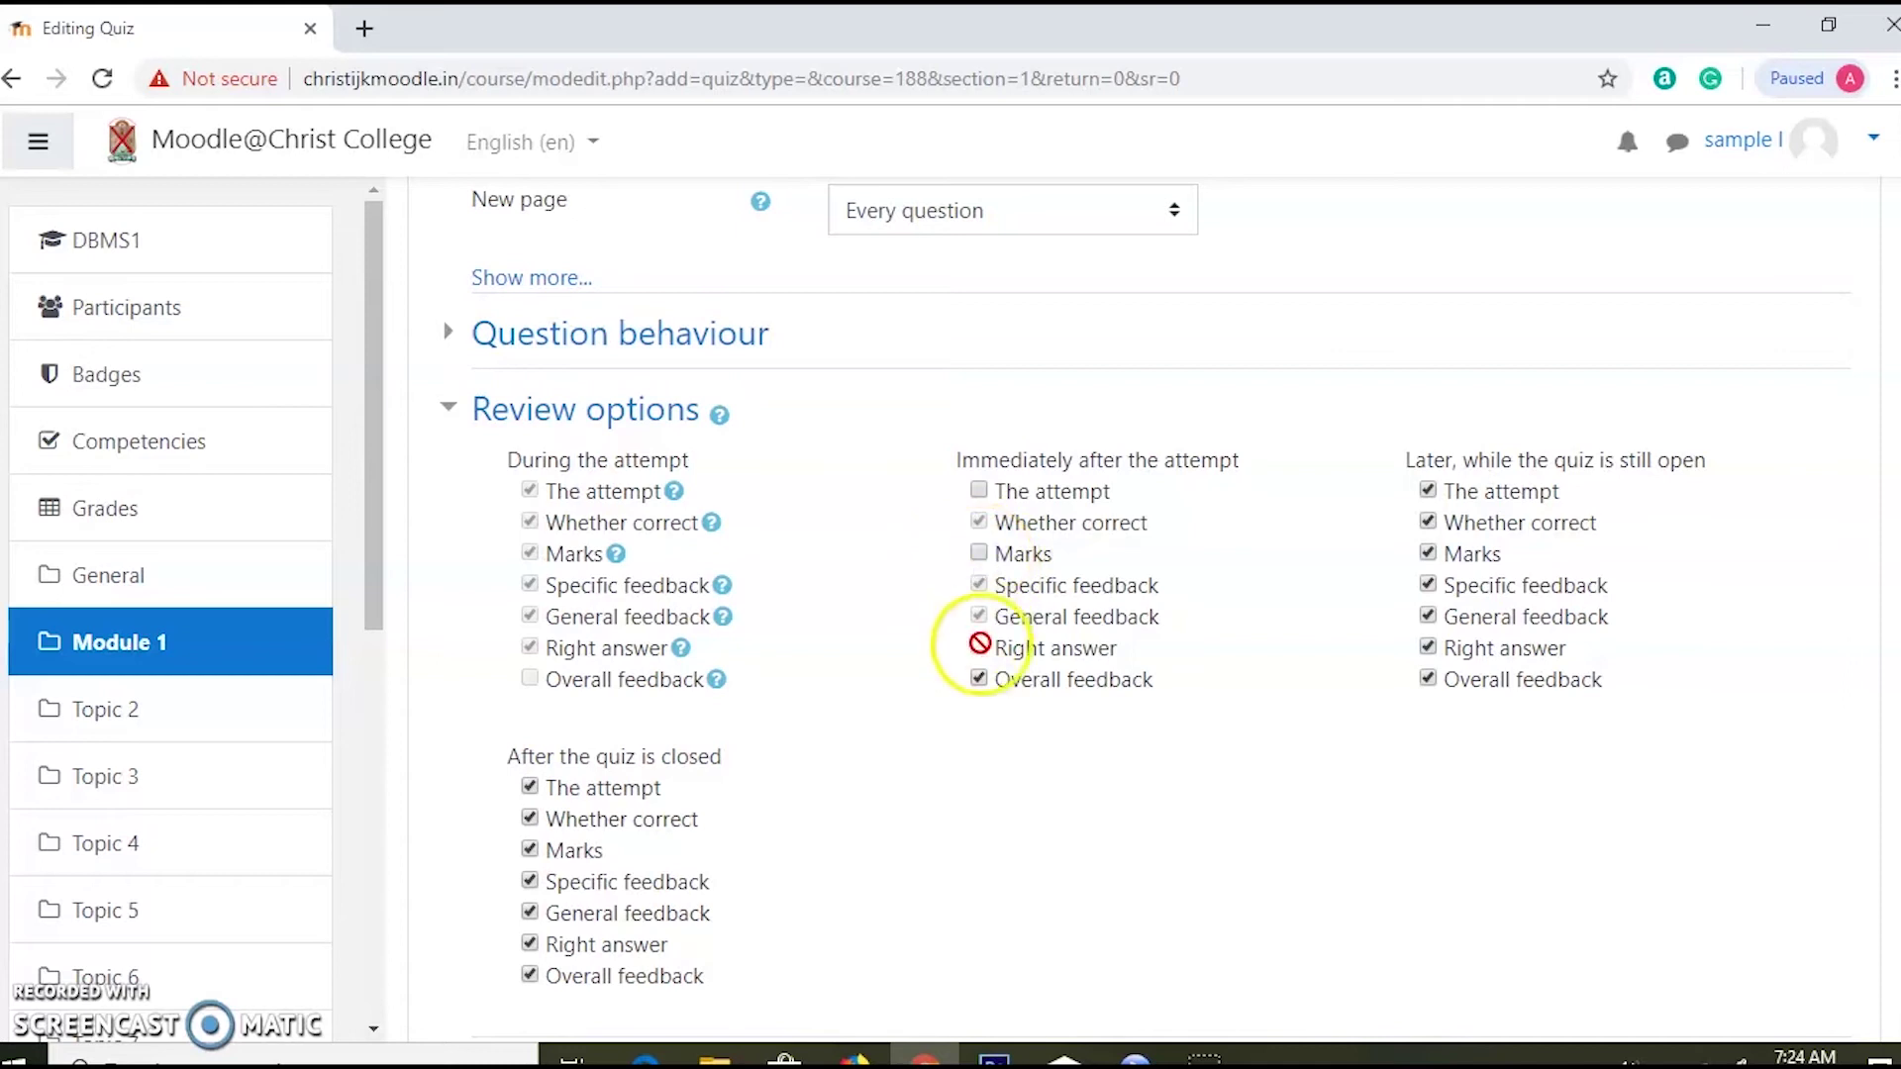
{"action": "left_click", "coordinate": [980, 679]}
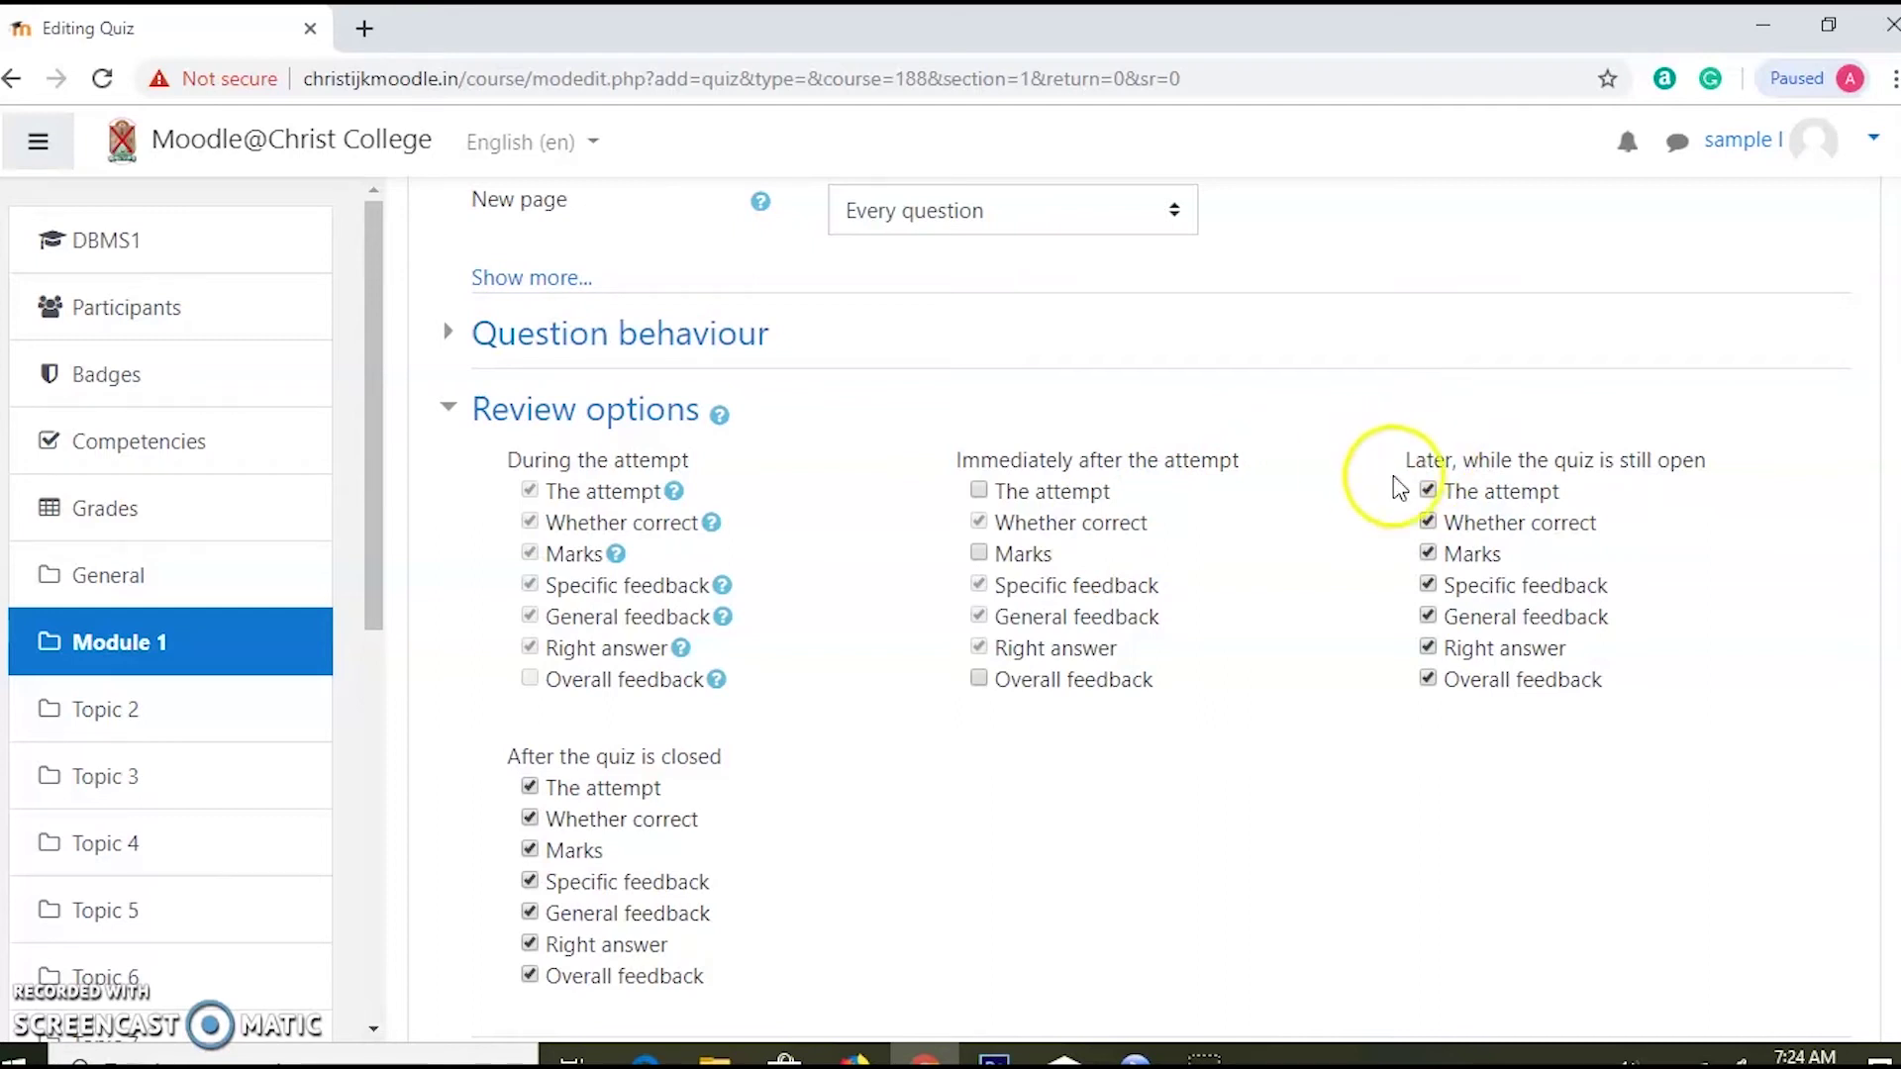
Step: Disable The attempt, Marks and Overall feedback for "Later, while the quiz is still open"
{"action": "left_click", "coordinate": [1428, 491]}
{"action": "left_click", "coordinate": [1431, 490]}
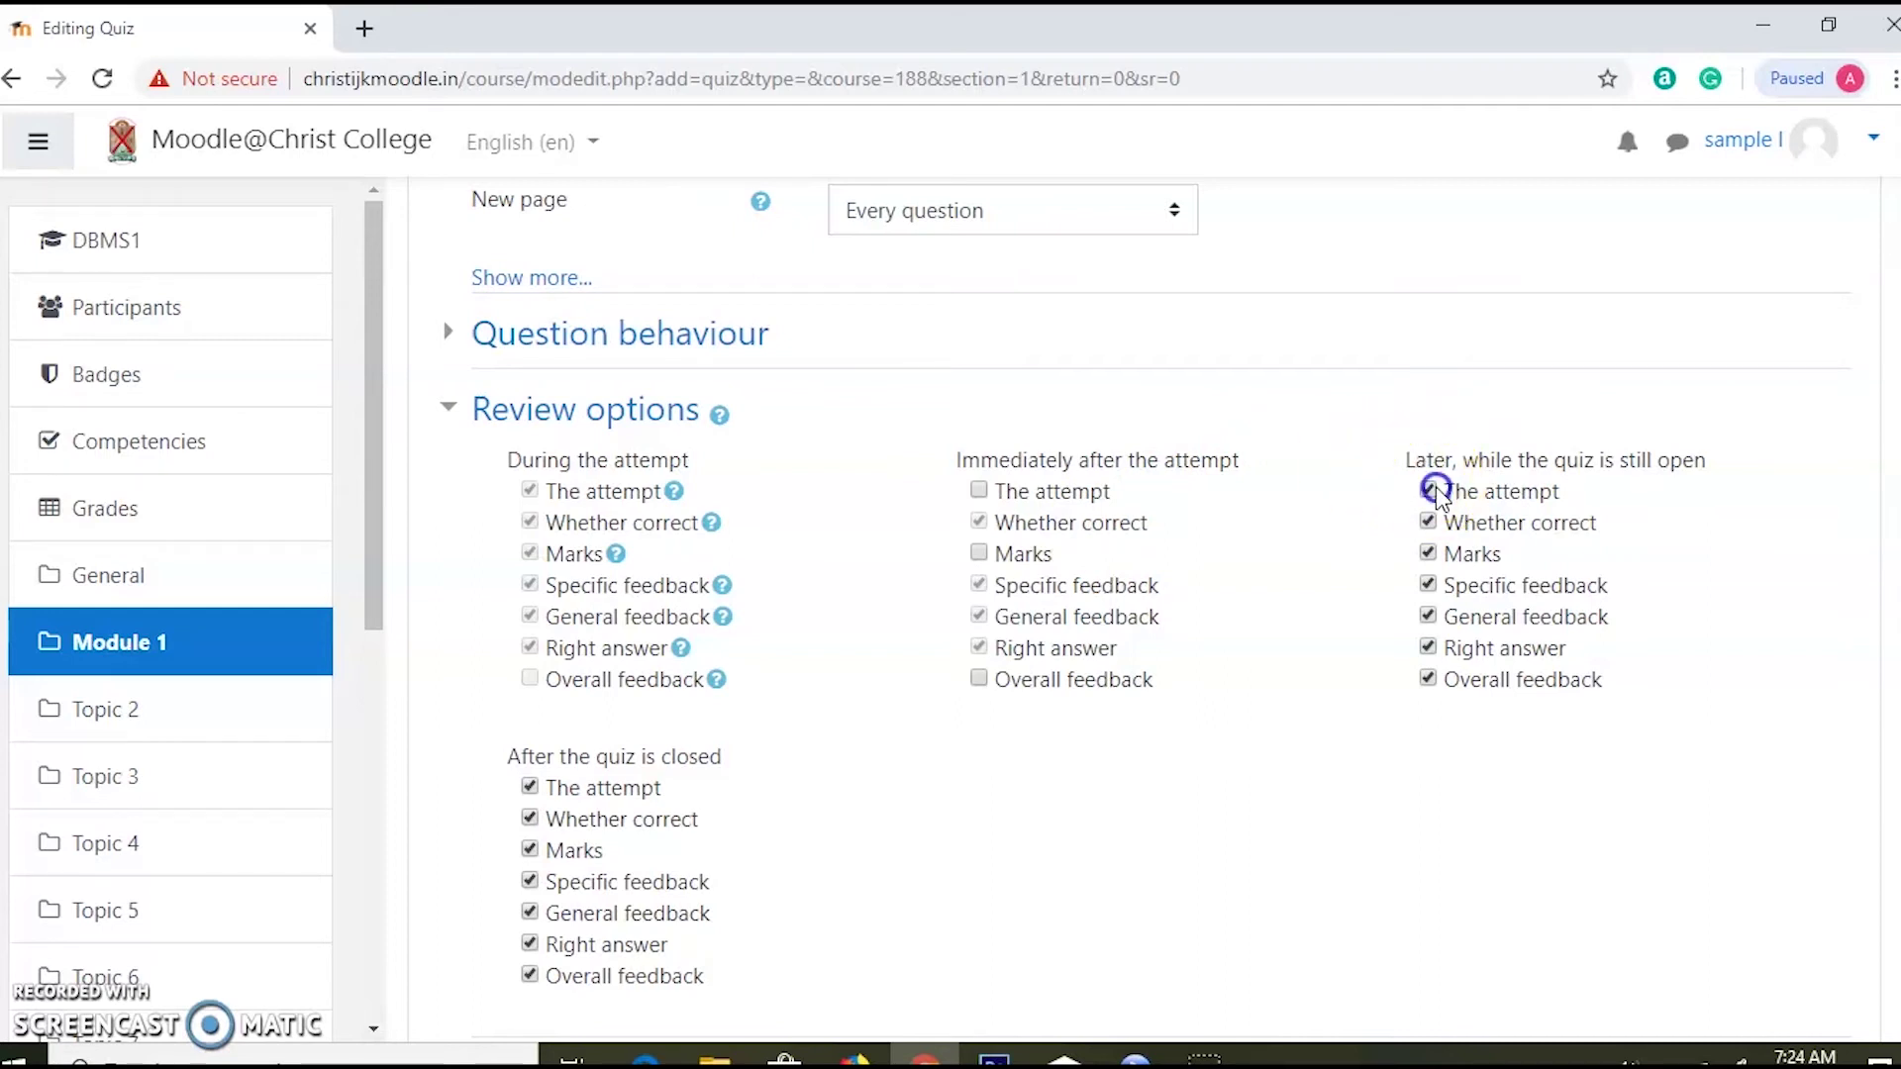
{"action": "left_click", "coordinate": [1438, 552]}
{"action": "left_click", "coordinate": [1428, 679]}
Step: Disable The attempt, Marks and Overall feedback for "After the quiz is closed"
{"action": "scroll", "coordinate": [876, 715], "scroll_direction": "down", "scroll_amount": 1}
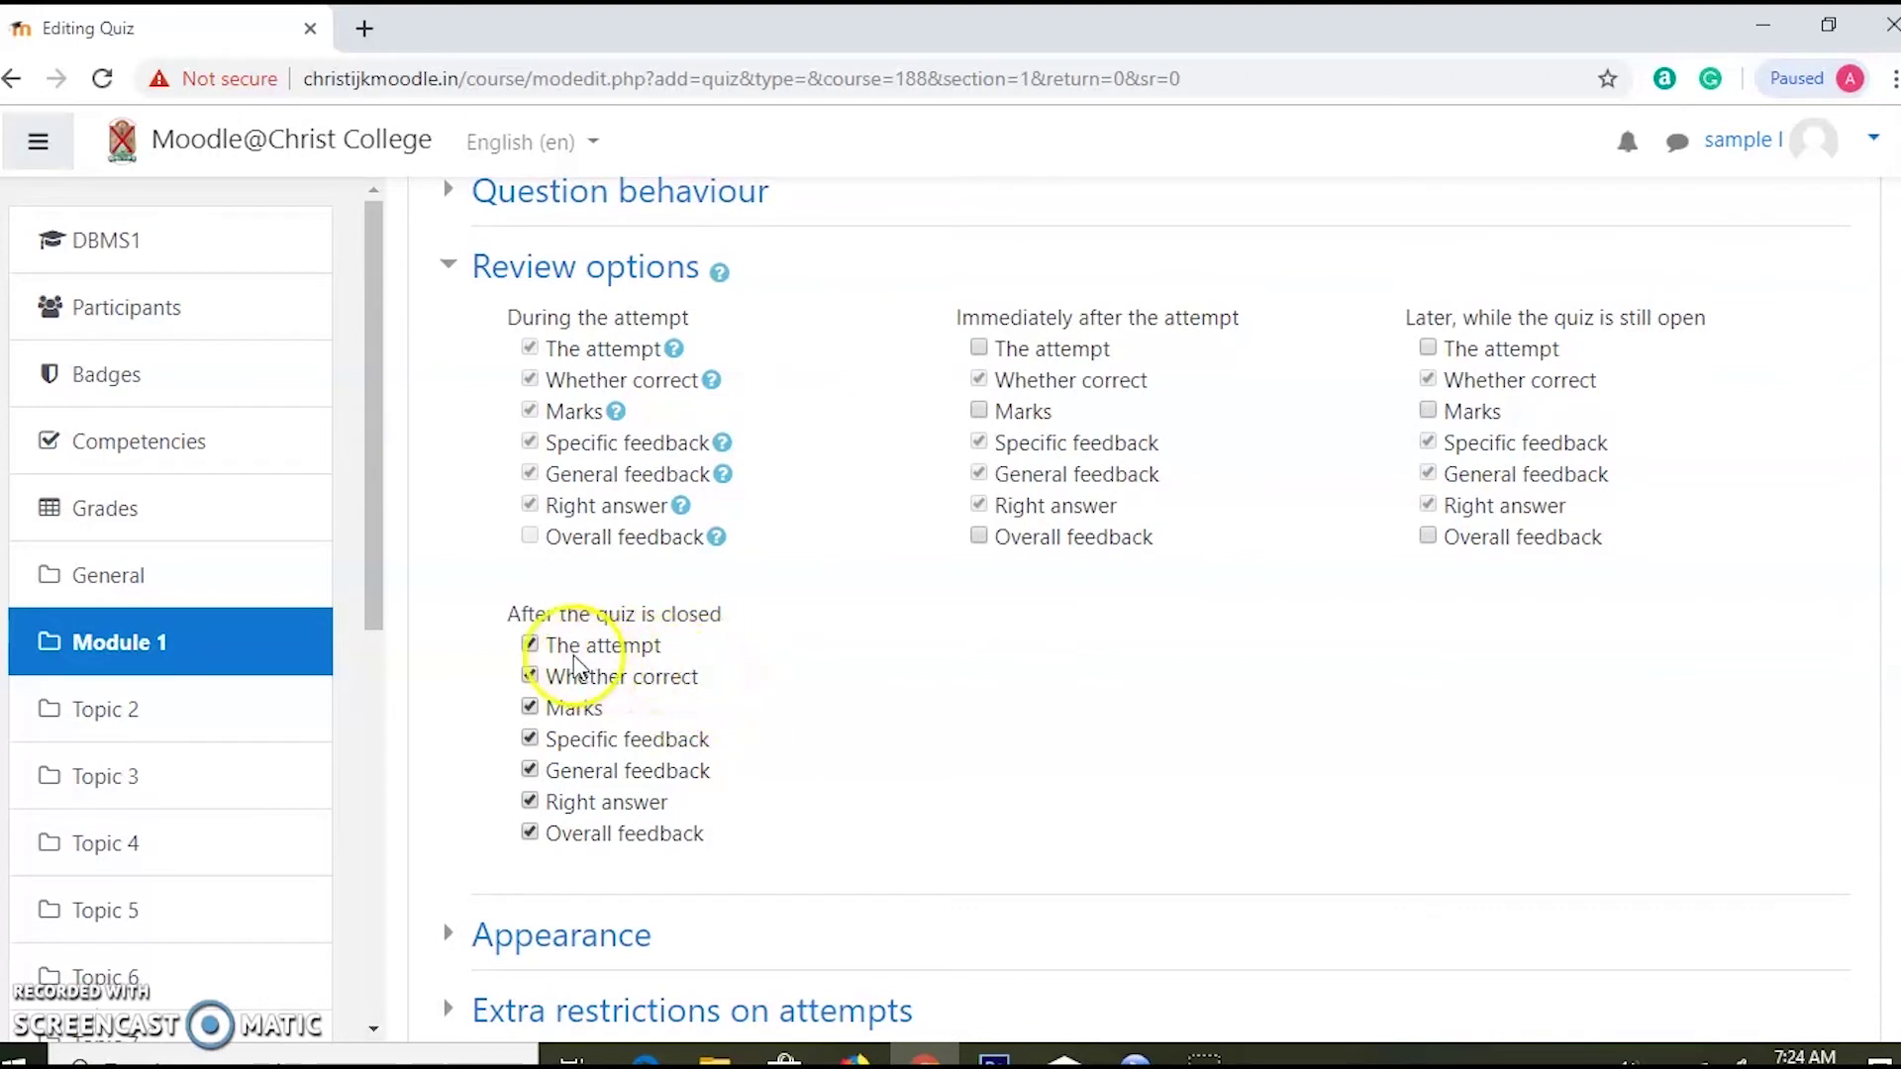
{"action": "left_click", "coordinate": [533, 646]}
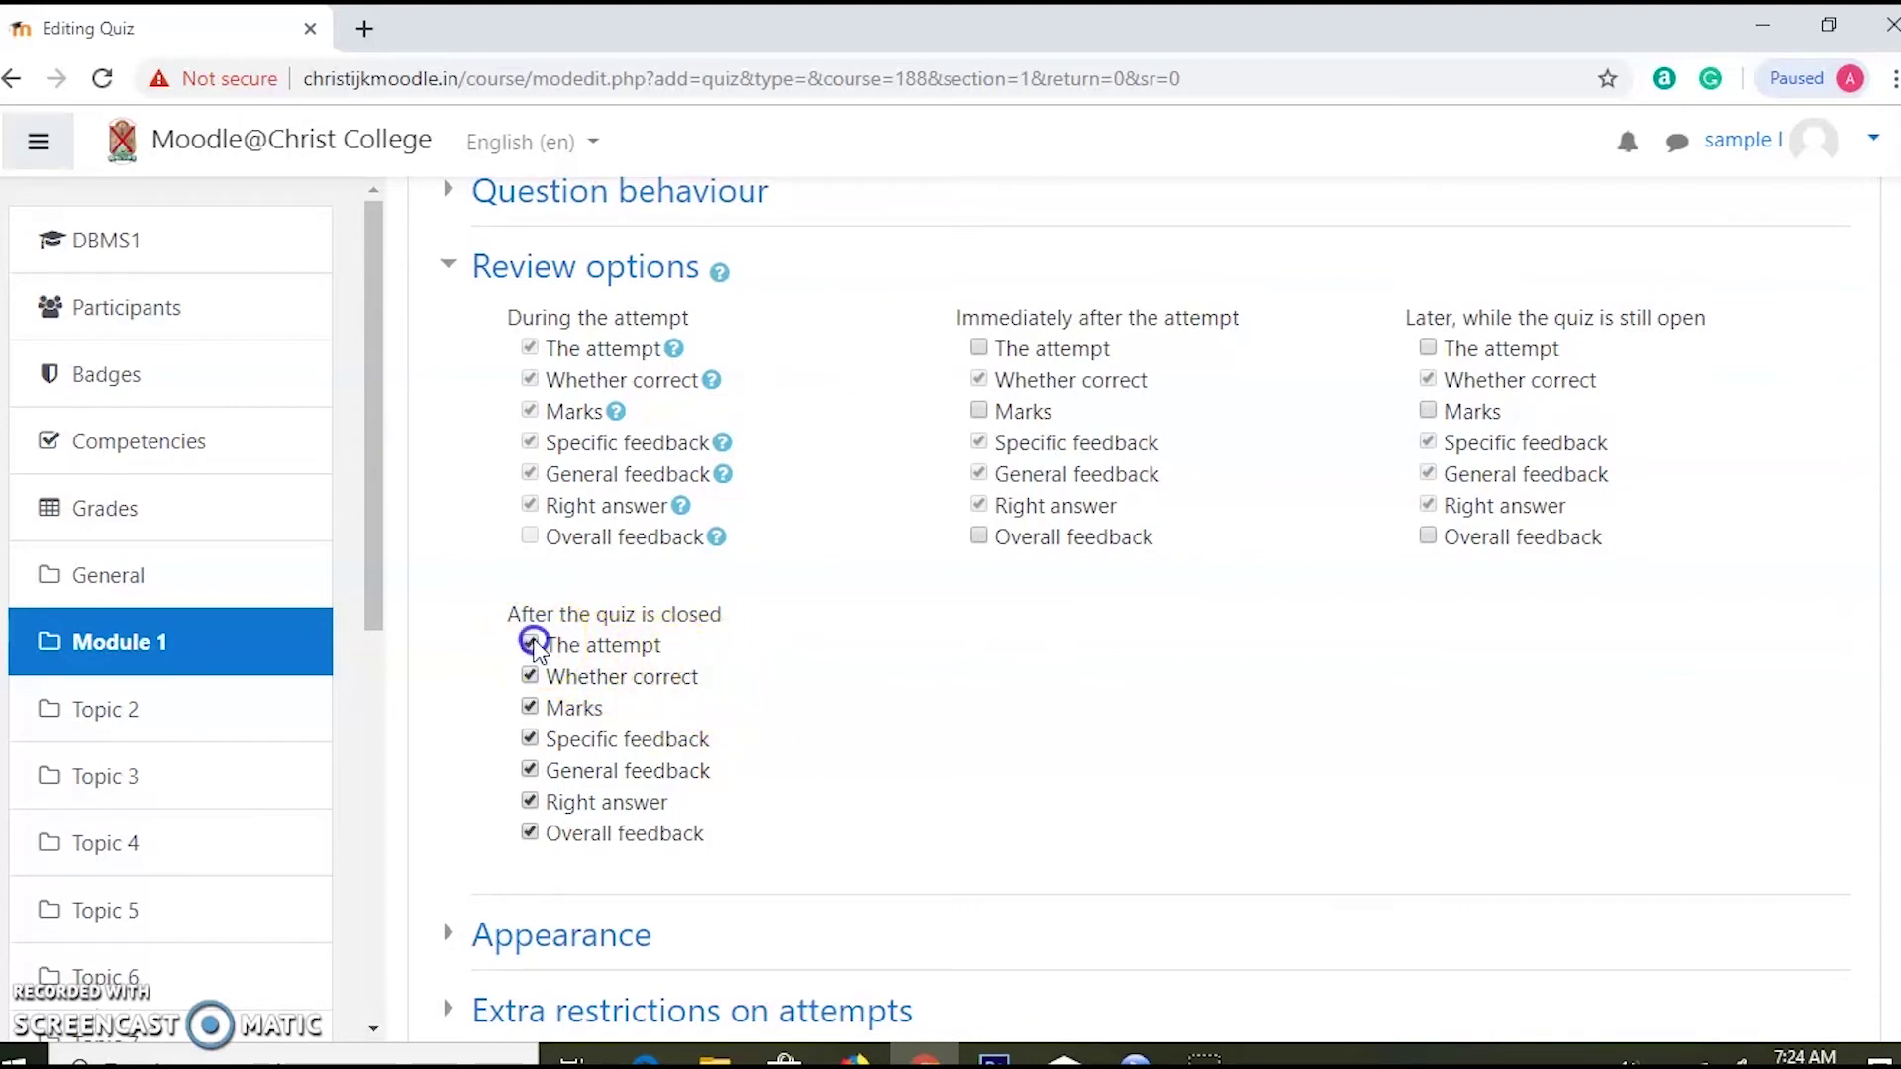
{"action": "left_click", "coordinate": [530, 707]}
{"action": "left_click", "coordinate": [530, 833]}
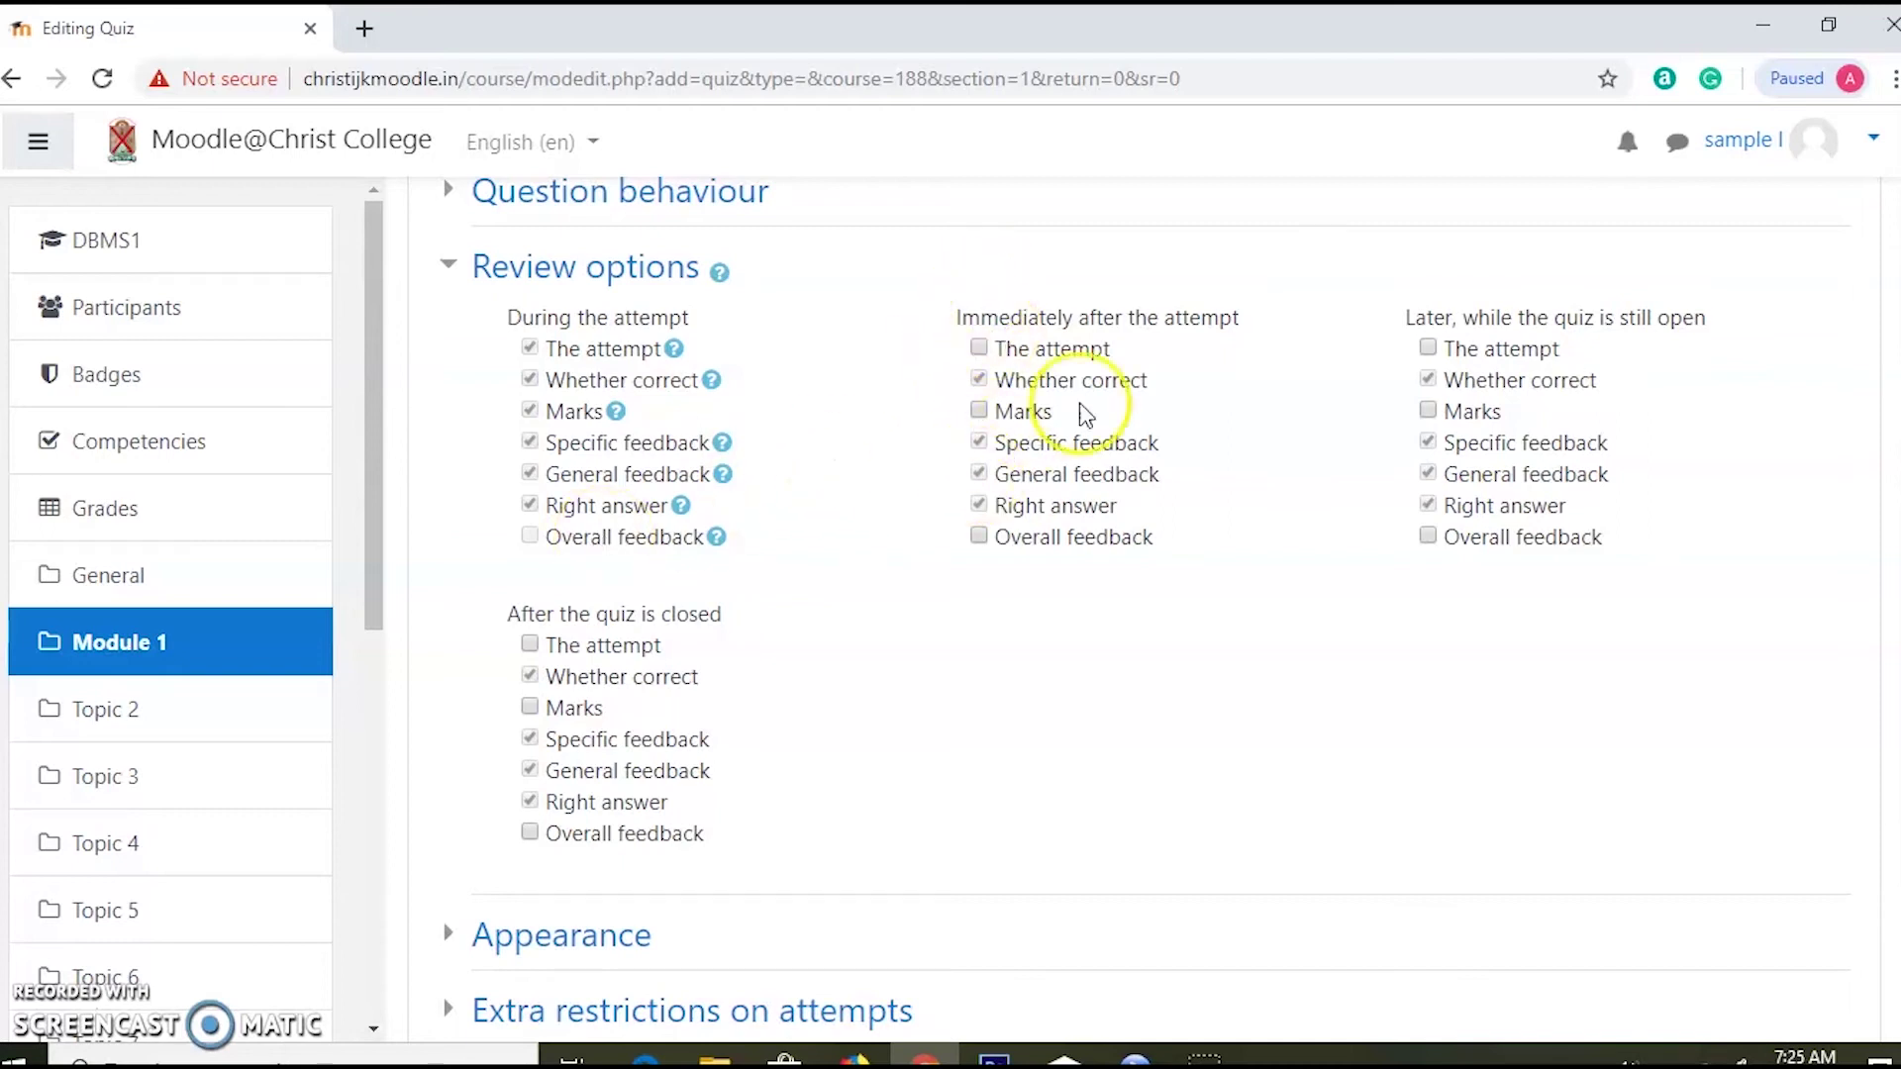
Step: Check the appearance settings without changing them, and save and display the quiz
{"action": "scroll", "coordinate": [968, 628], "scroll_direction": "down", "scroll_amount": 3}
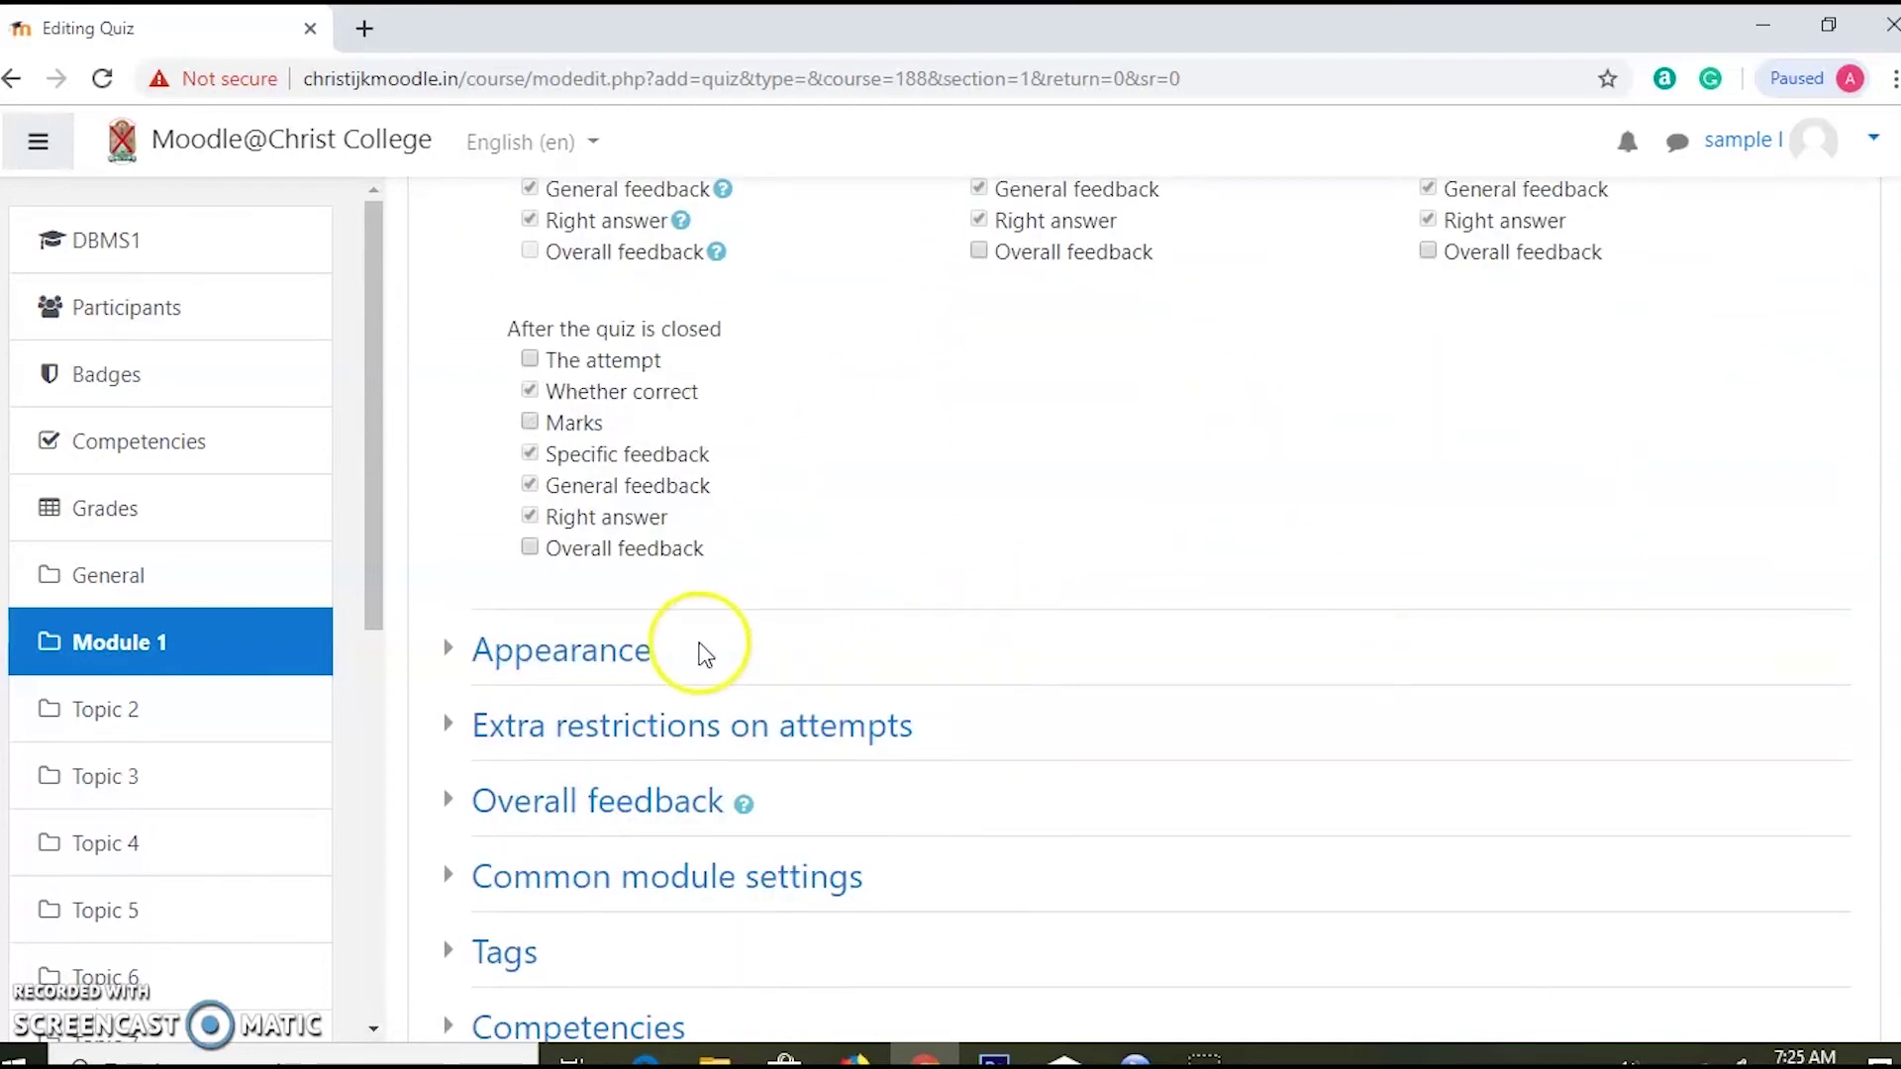
{"action": "left_click", "coordinate": [459, 657]}
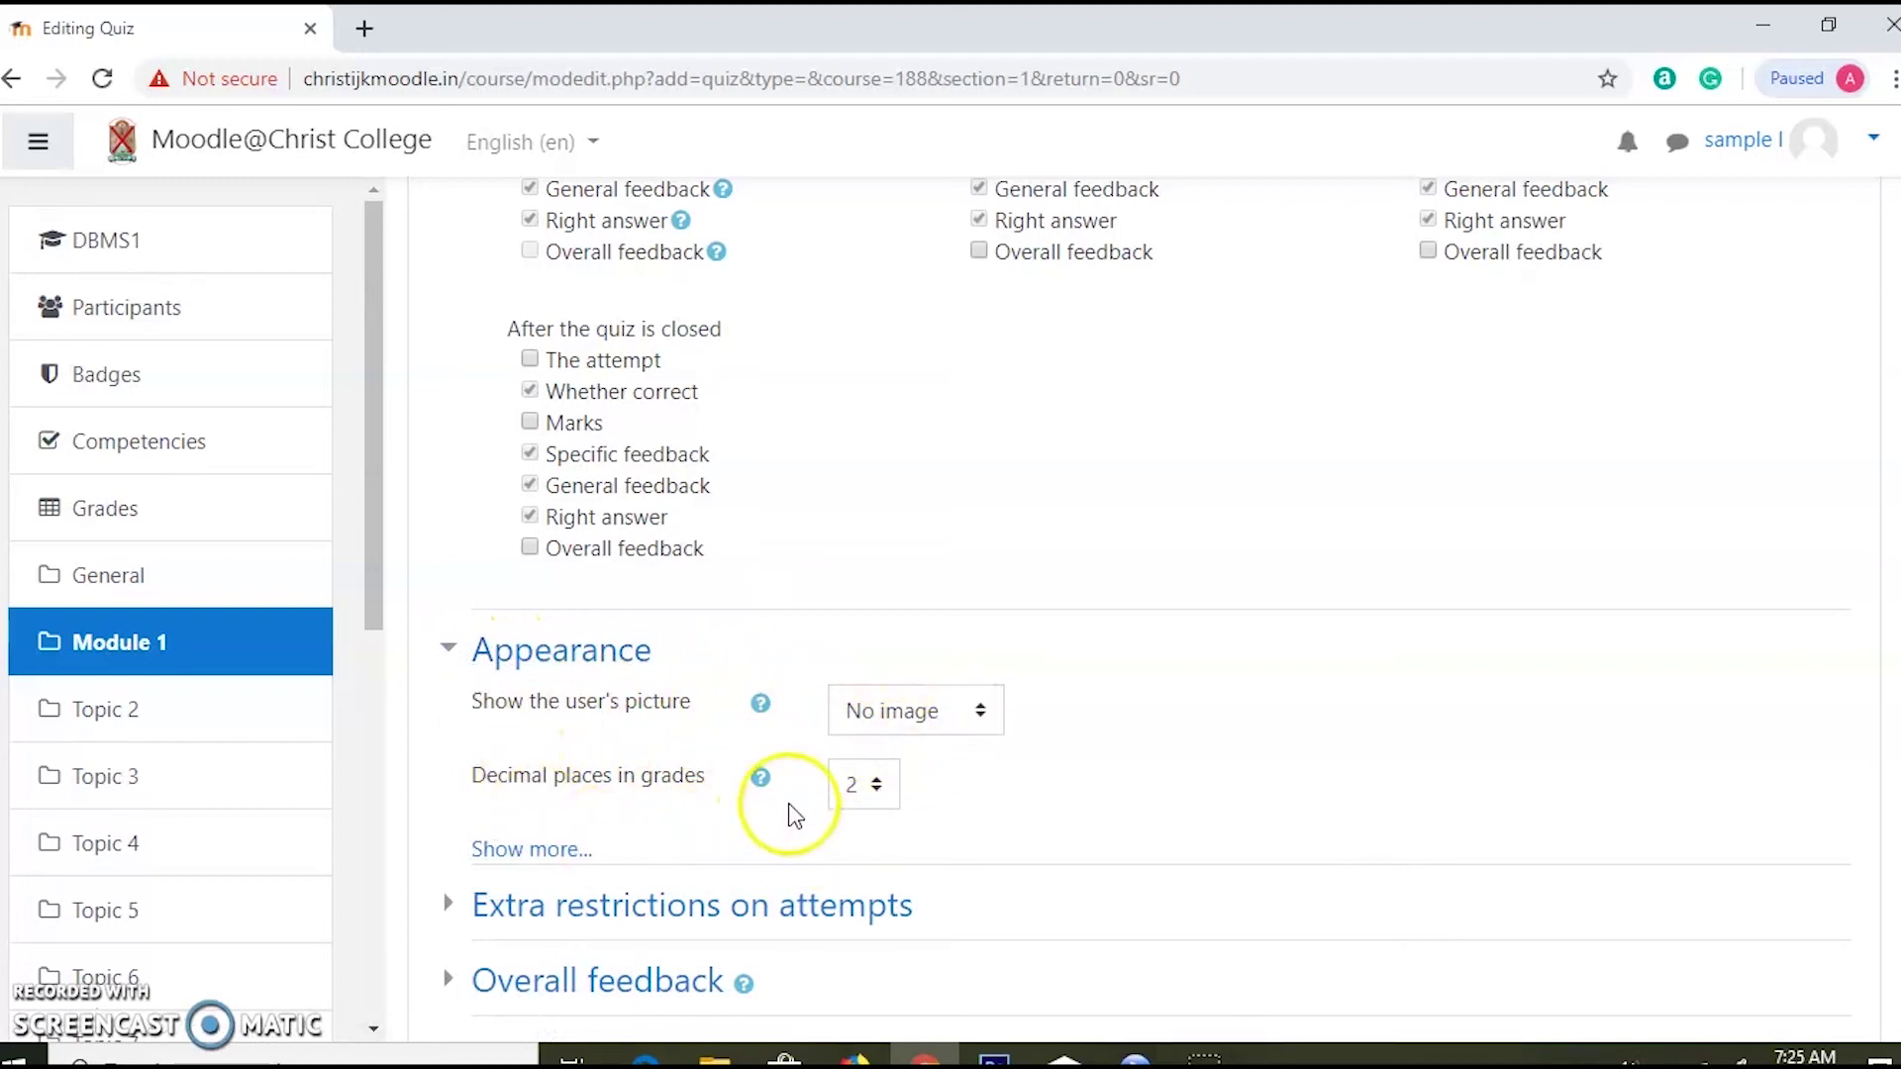
{"action": "left_click", "coordinate": [443, 650]}
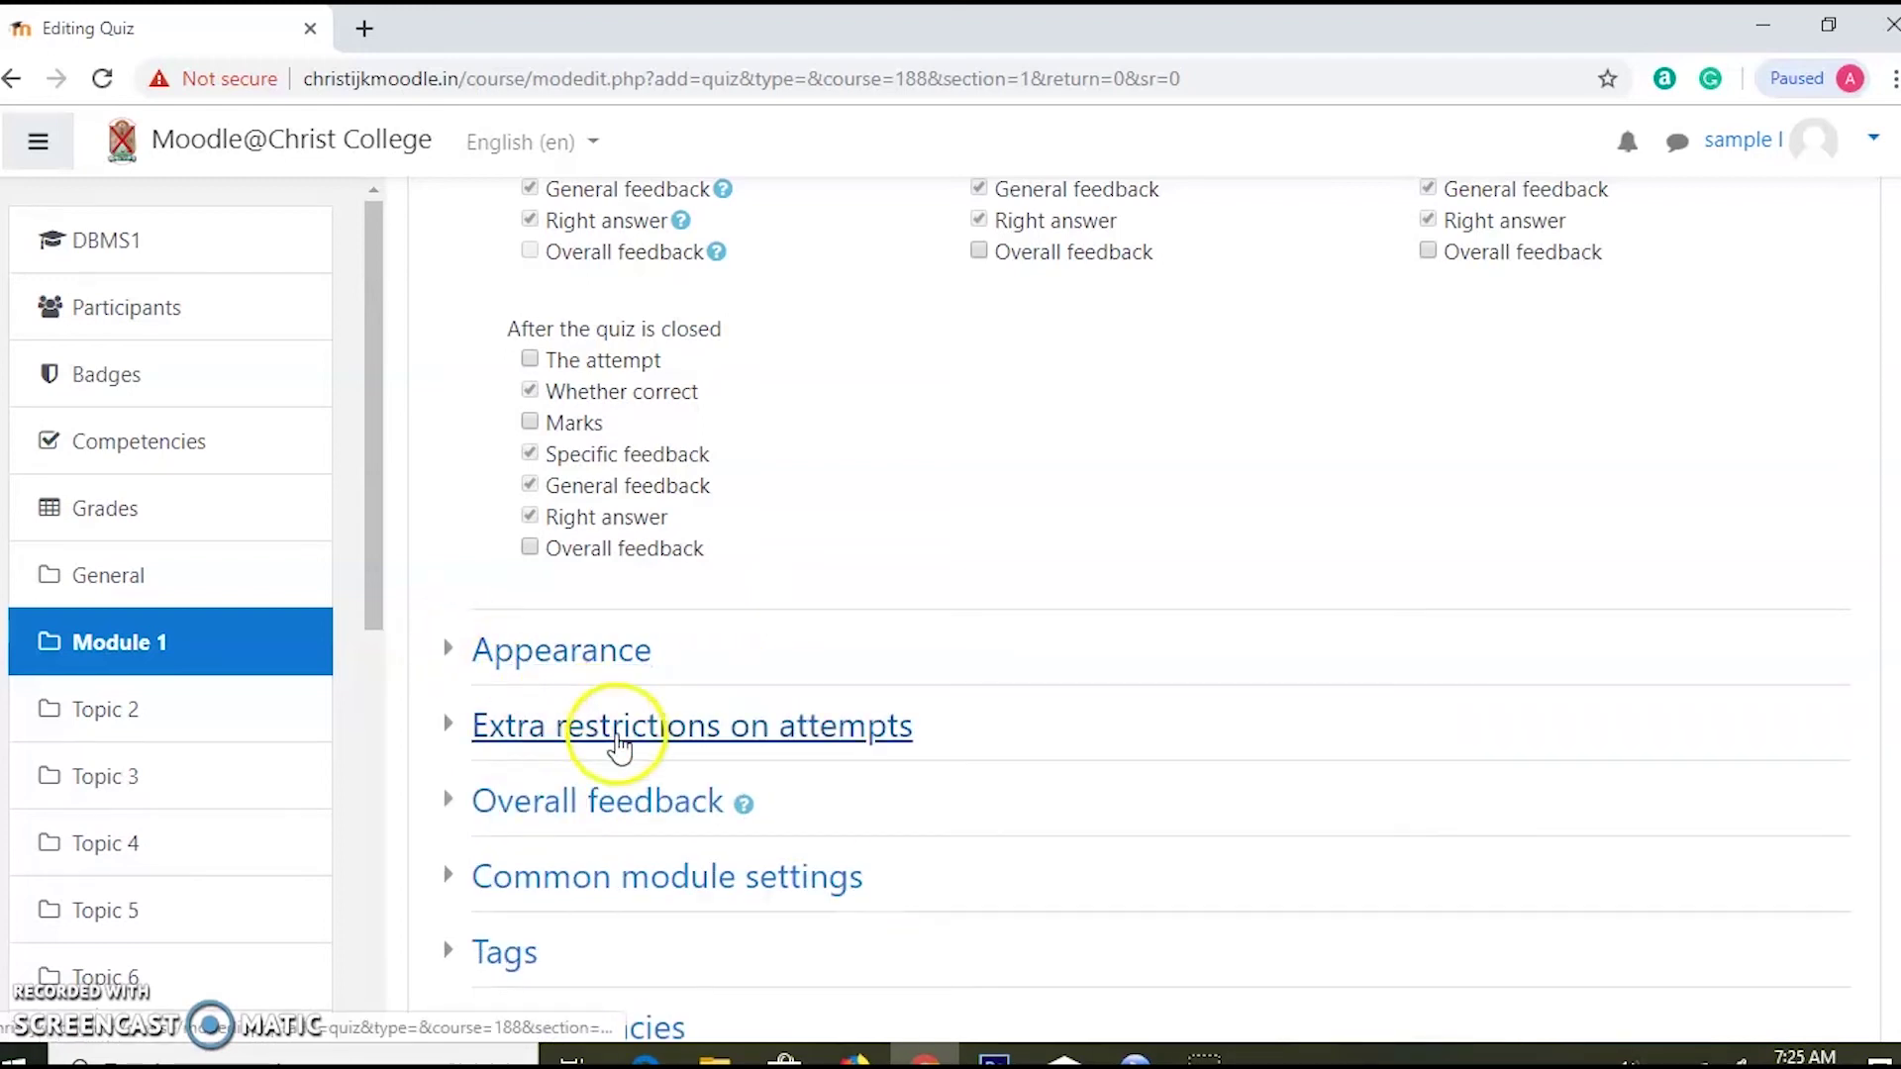
{"action": "scroll", "coordinate": [471, 792], "scroll_direction": "down", "scroll_amount": 3}
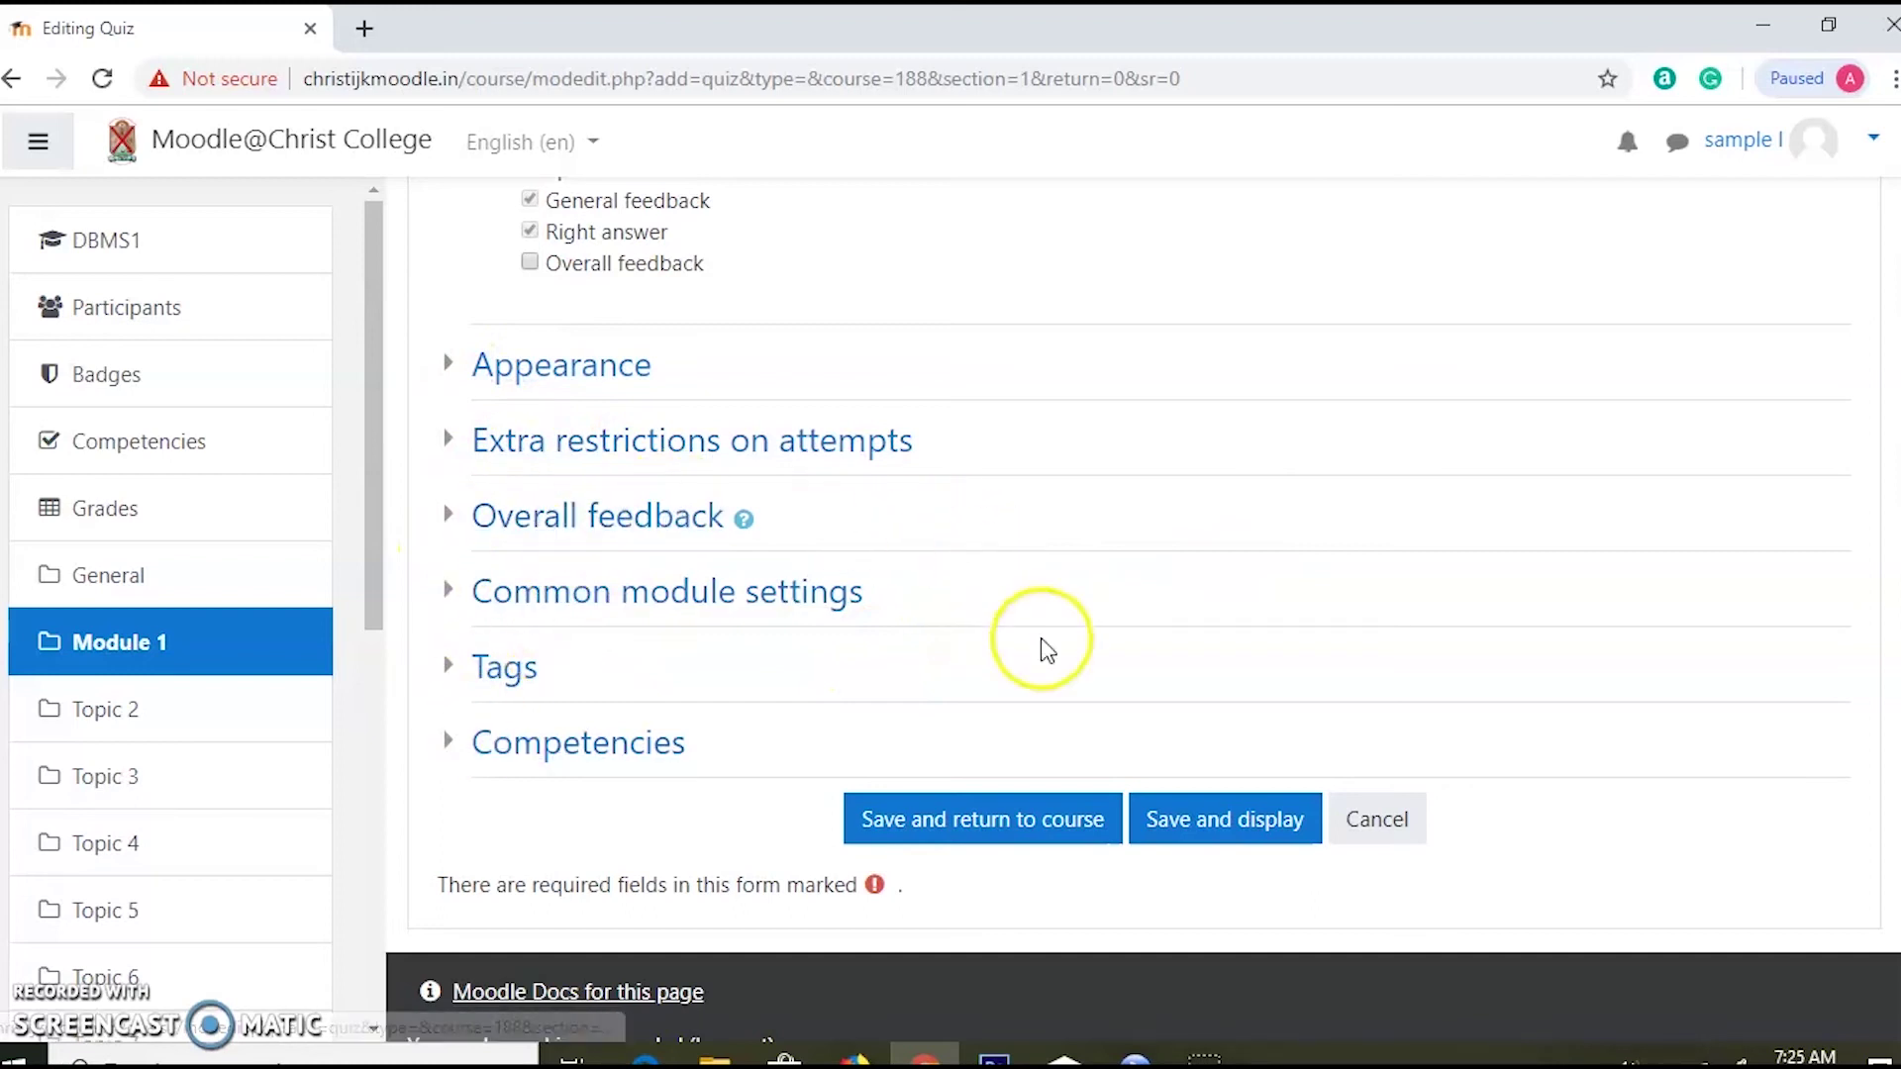
{"action": "left_click", "coordinate": [1179, 823]}
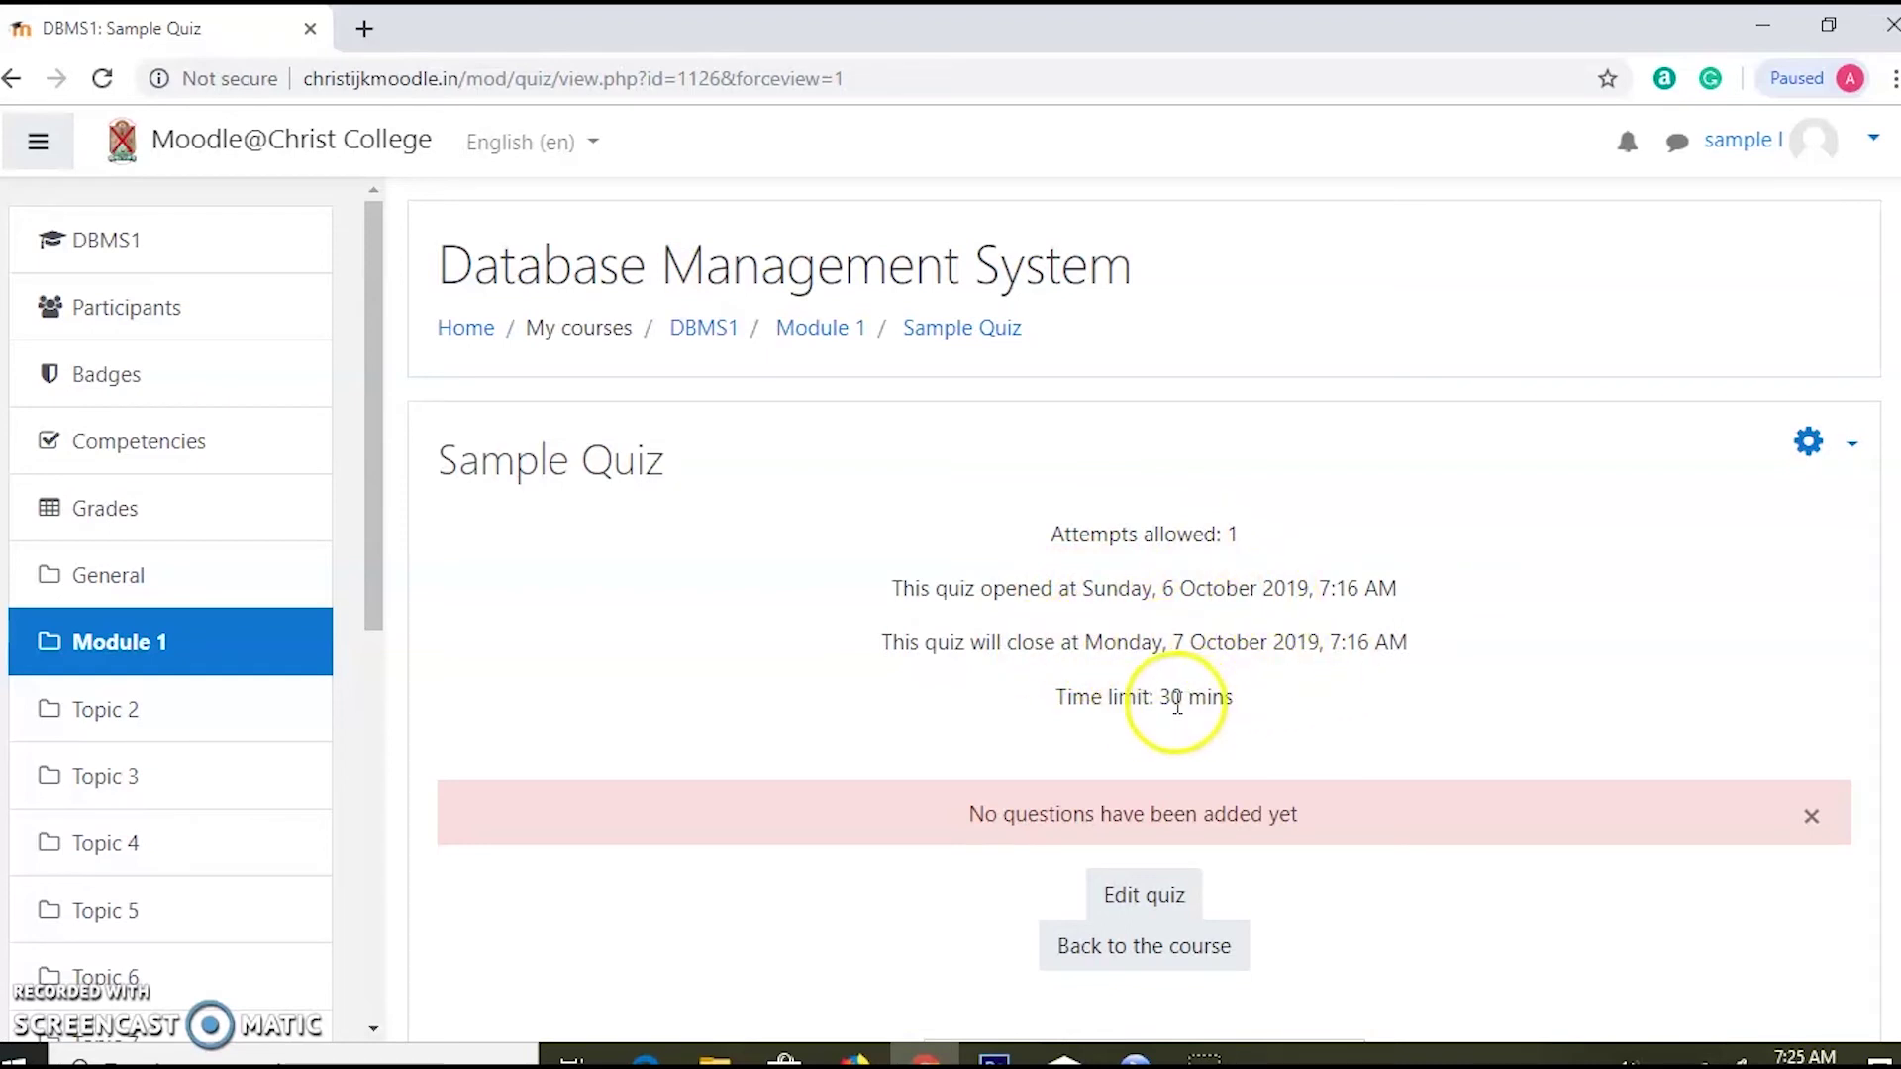
Step: Look over the saved quiz's summary and return to Module 1 on the course page
{"action": "scroll", "coordinate": [1137, 634], "scroll_direction": "down", "scroll_amount": 2}
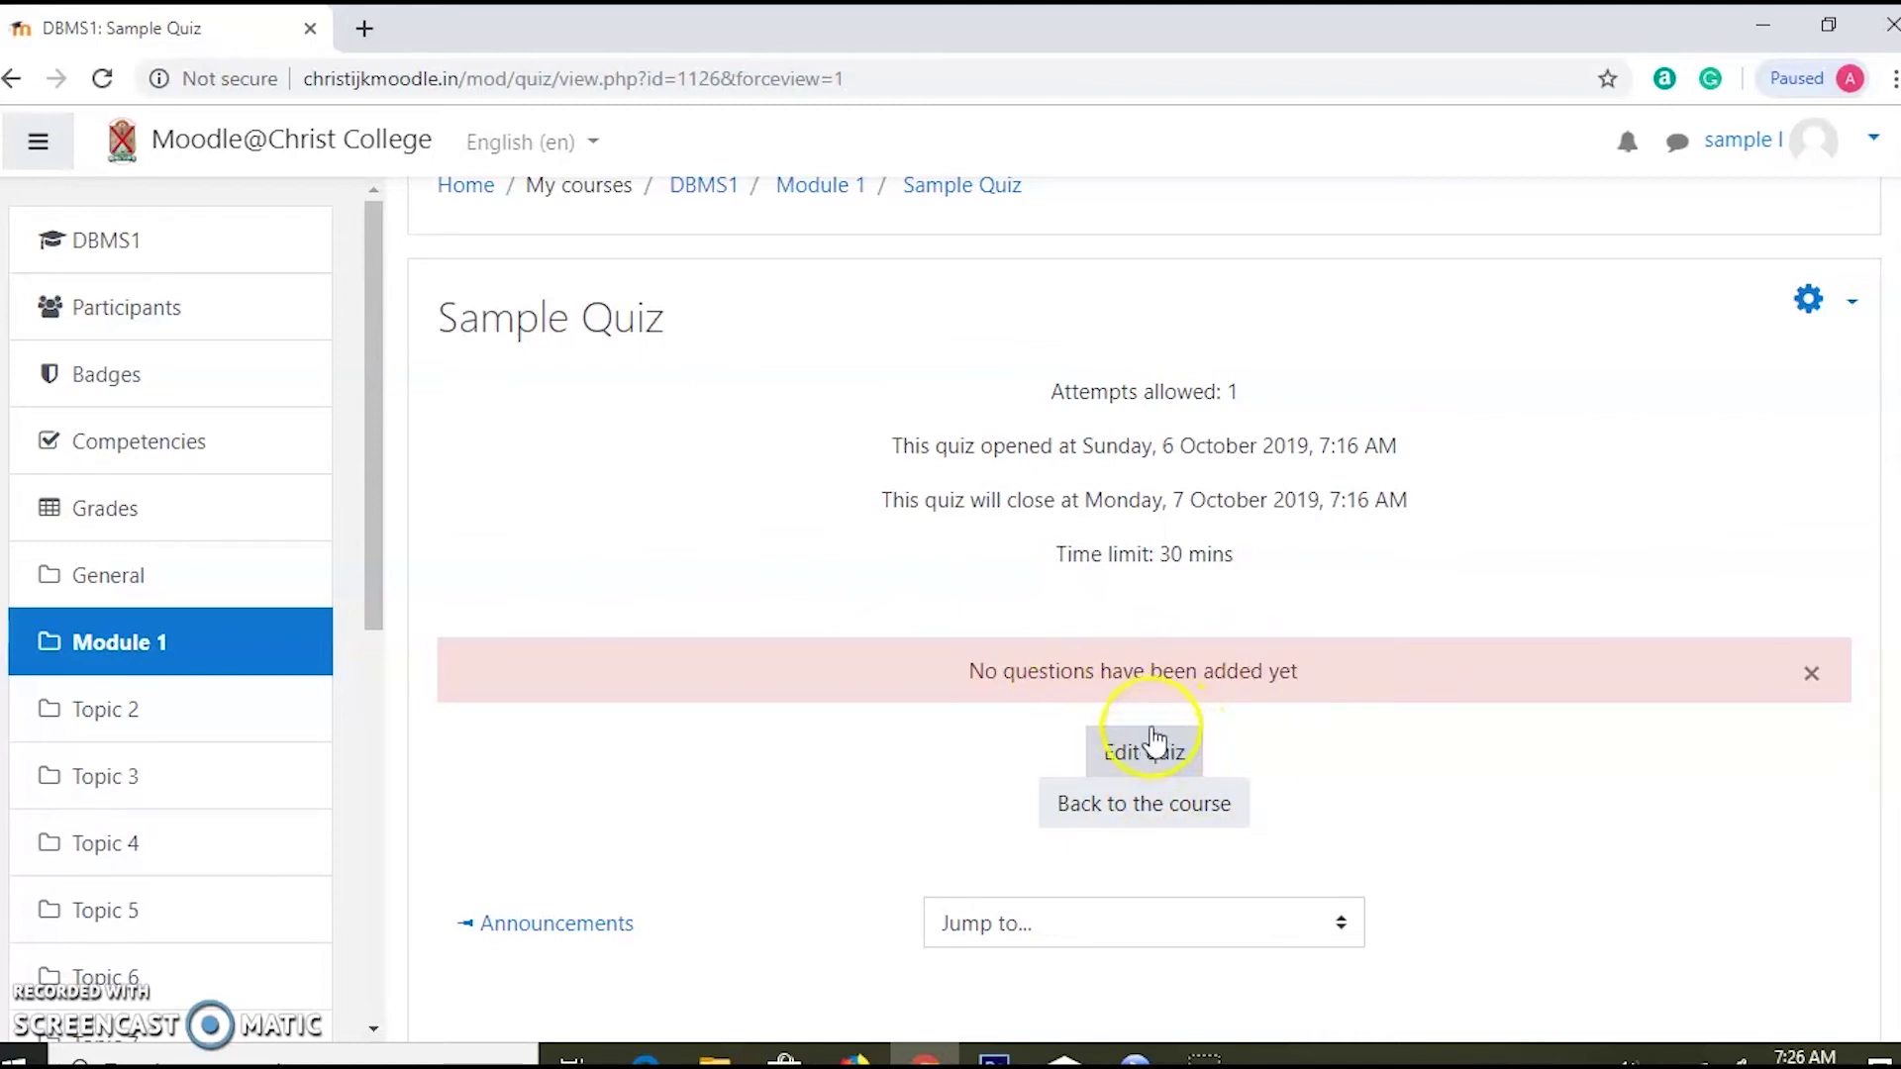
{"action": "scroll", "coordinate": [783, 522], "scroll_direction": "up", "scroll_amount": 2}
{"action": "left_click", "coordinate": [816, 335]}
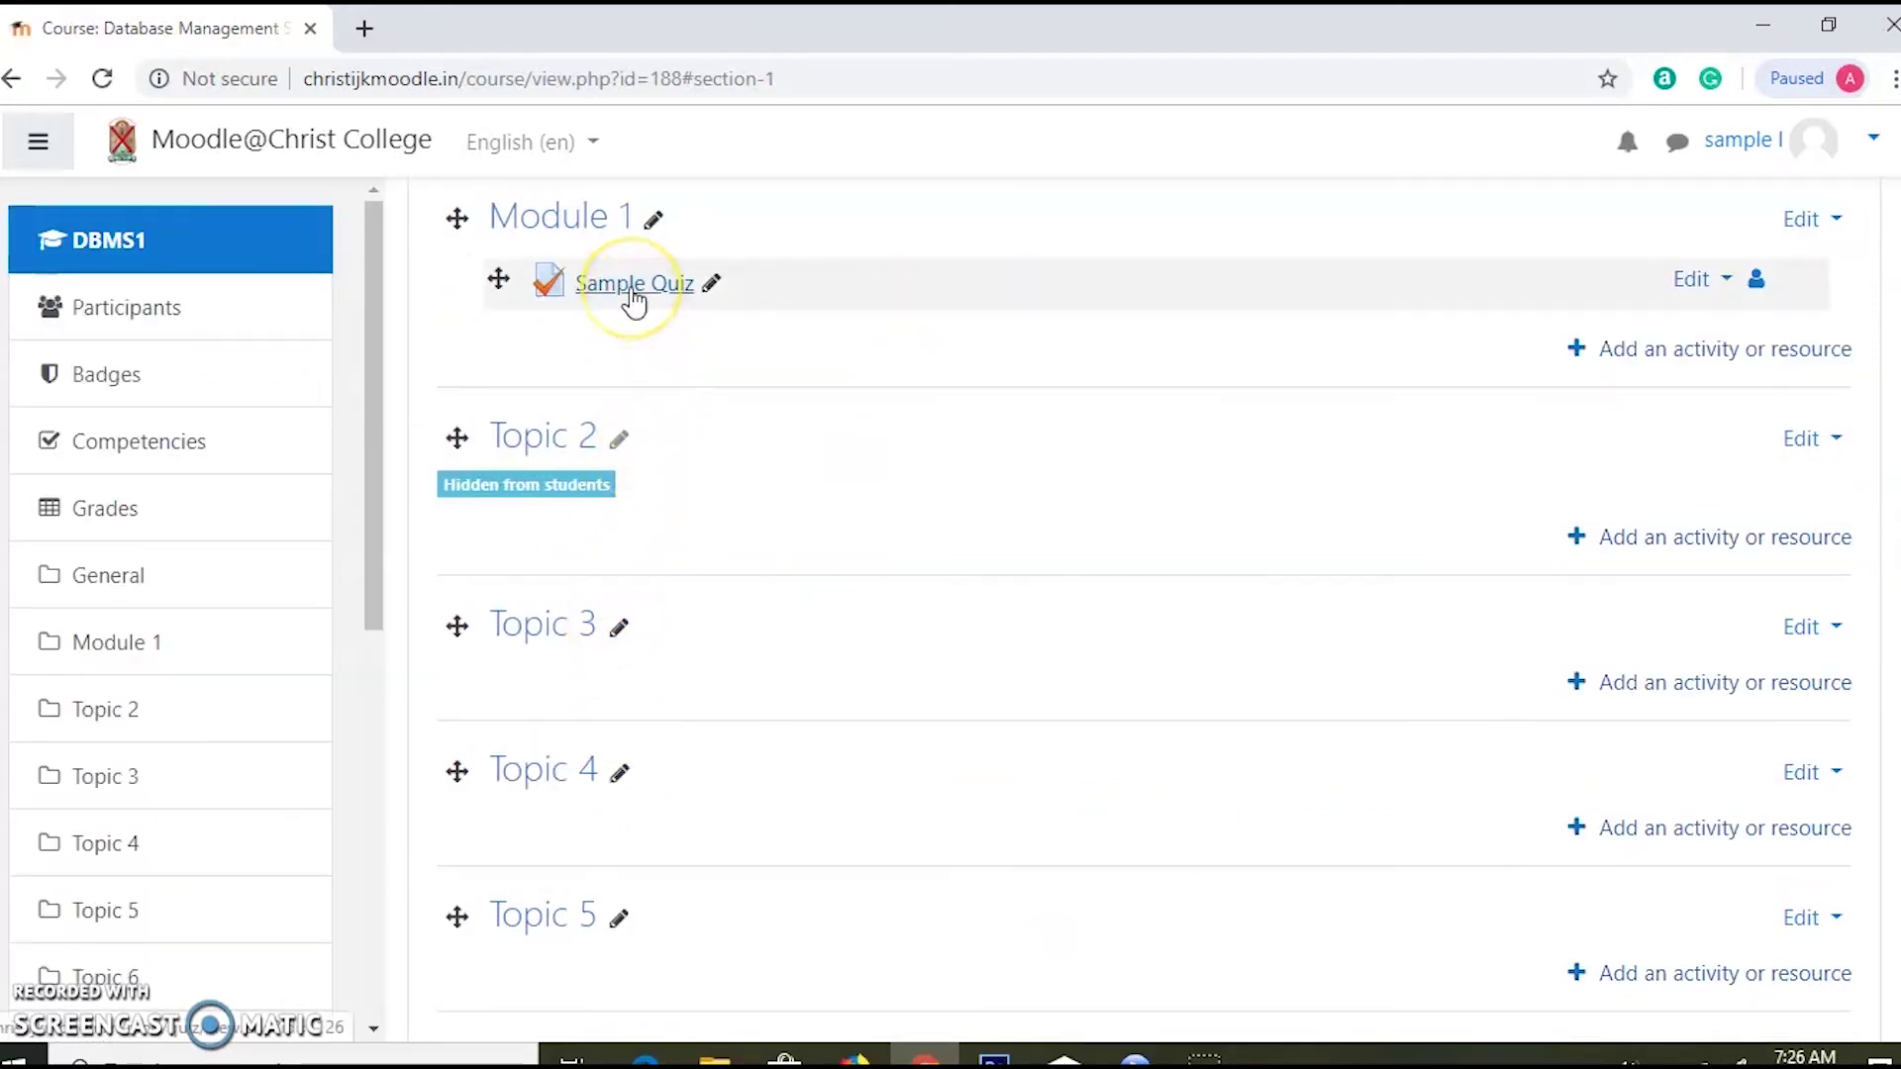
{"action": "left_click", "coordinate": [666, 294]}
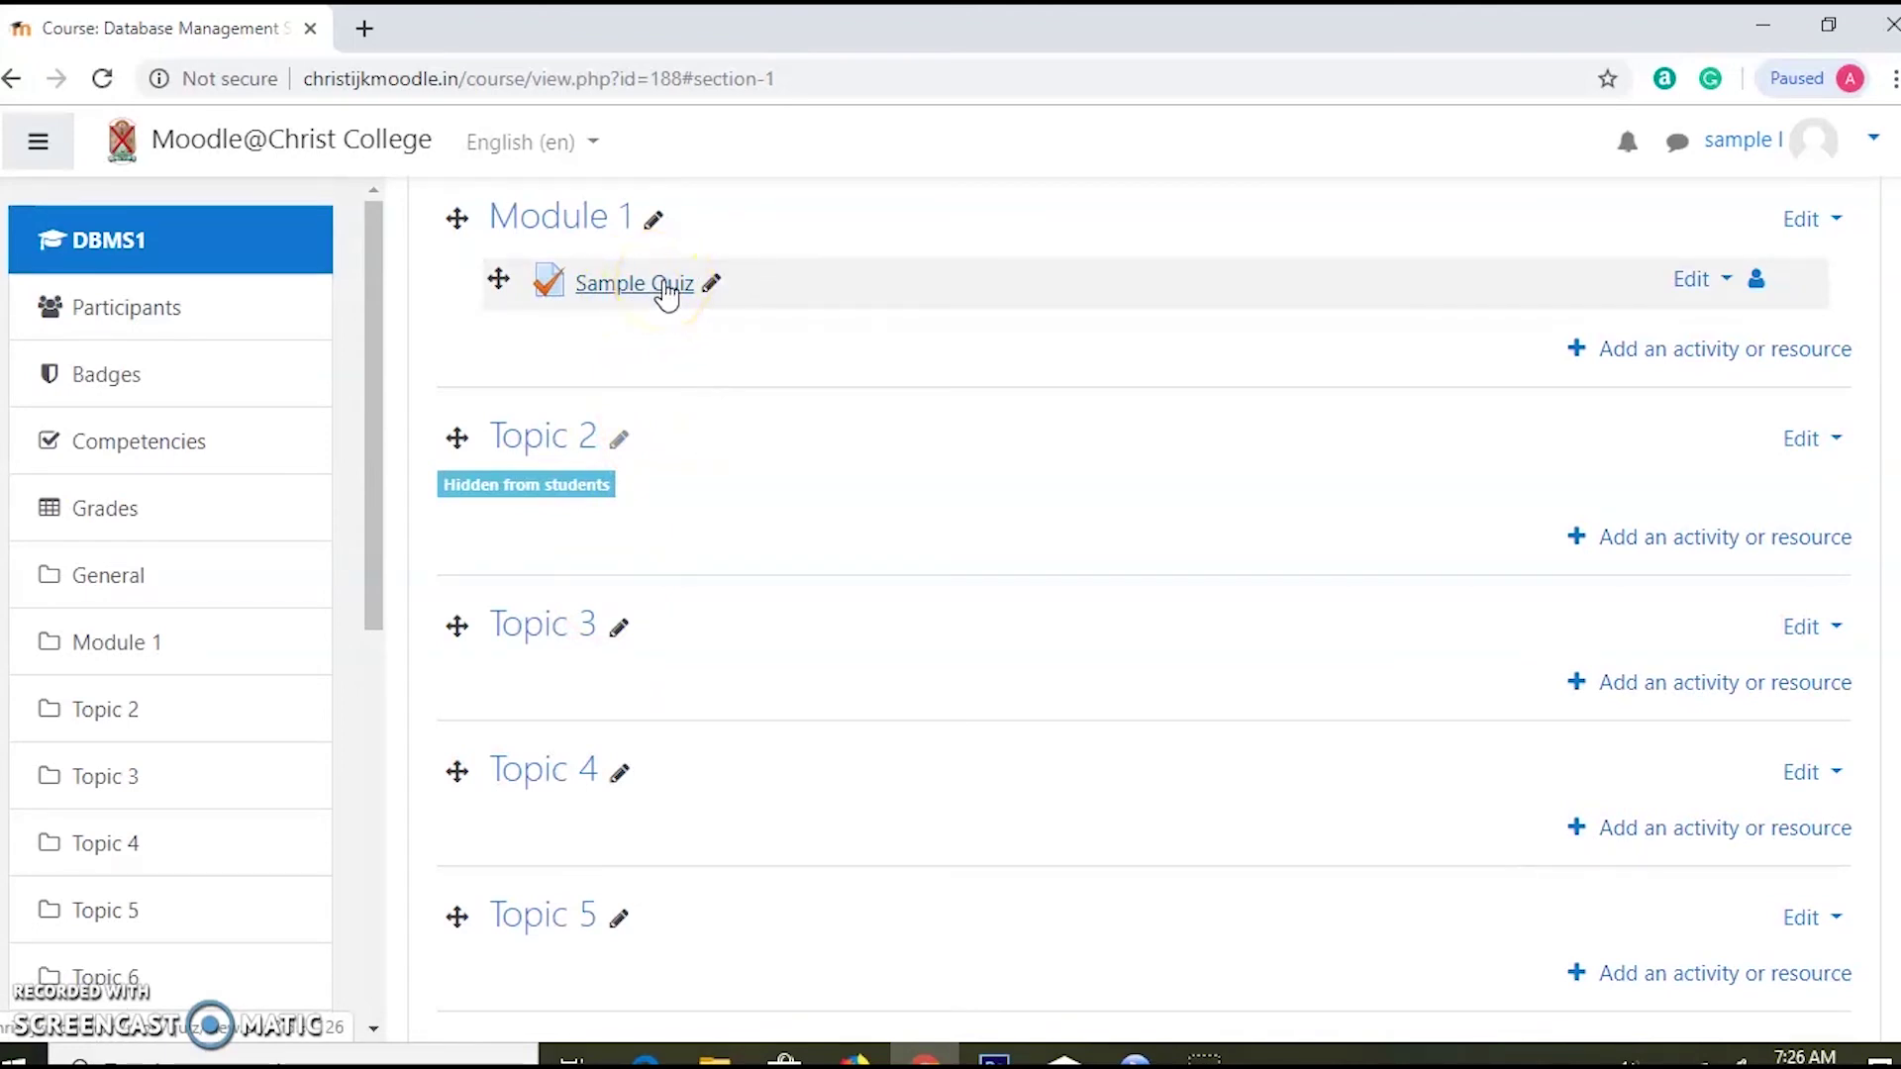
Step: Turn editing off for the Database Management System course
{"action": "scroll", "coordinate": [1515, 297], "scroll_direction": "up", "scroll_amount": 4}
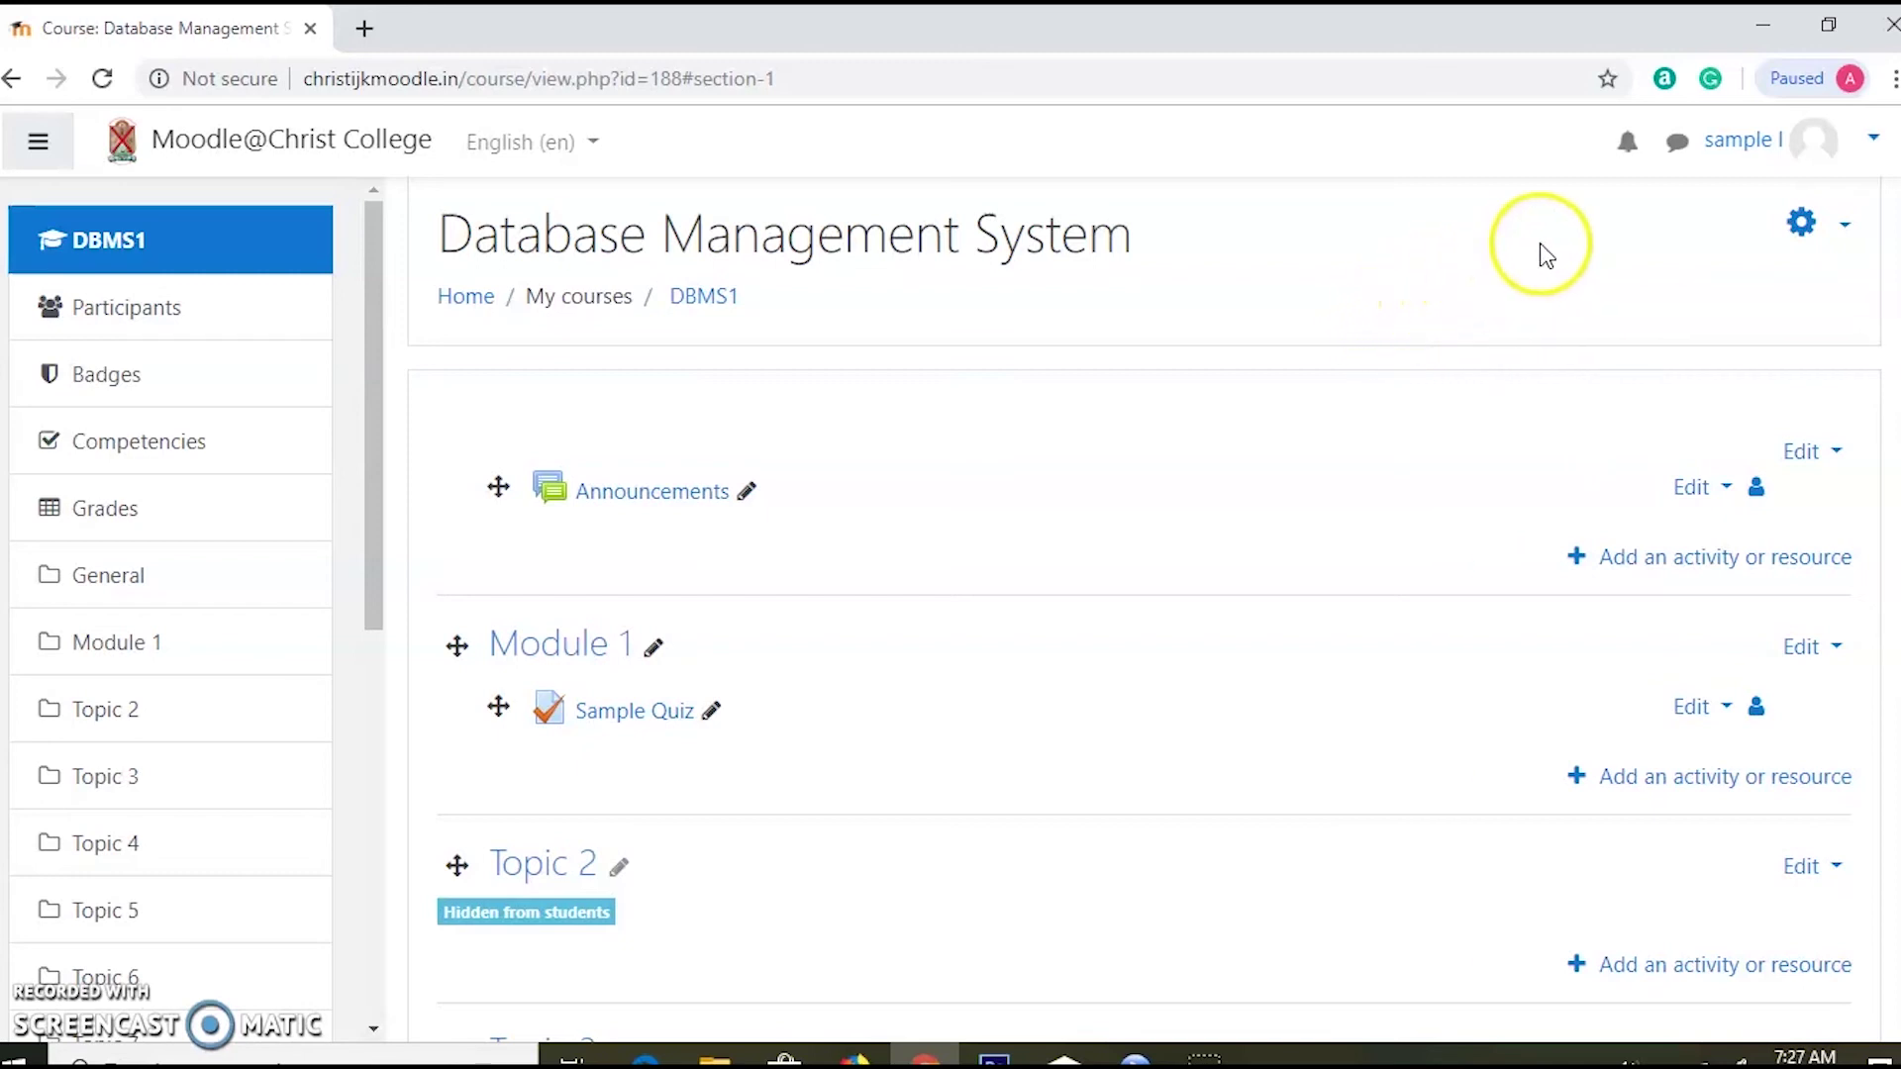
{"action": "left_click", "coordinate": [1830, 228]}
{"action": "left_click", "coordinate": [1748, 325]}
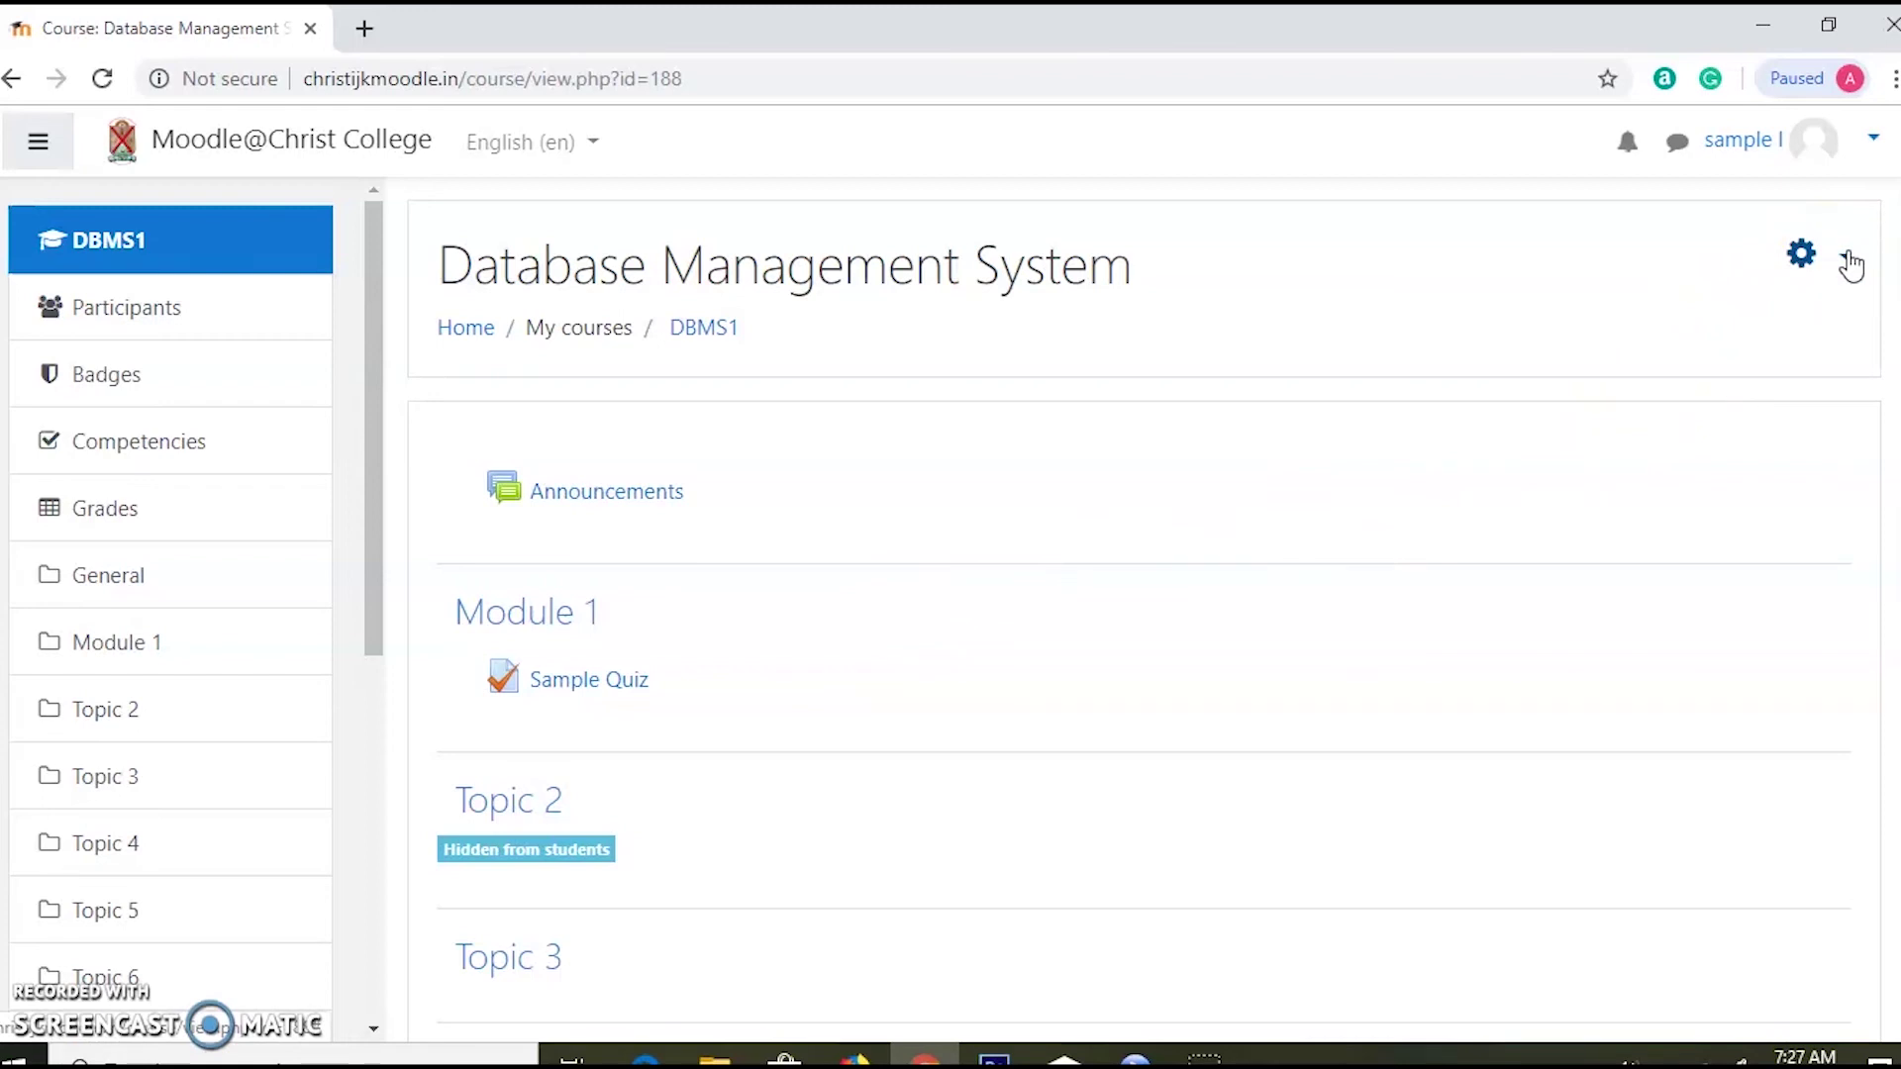
Step: Open the full course administration page and find its Question bank section
{"action": "left_click", "coordinate": [1846, 259]}
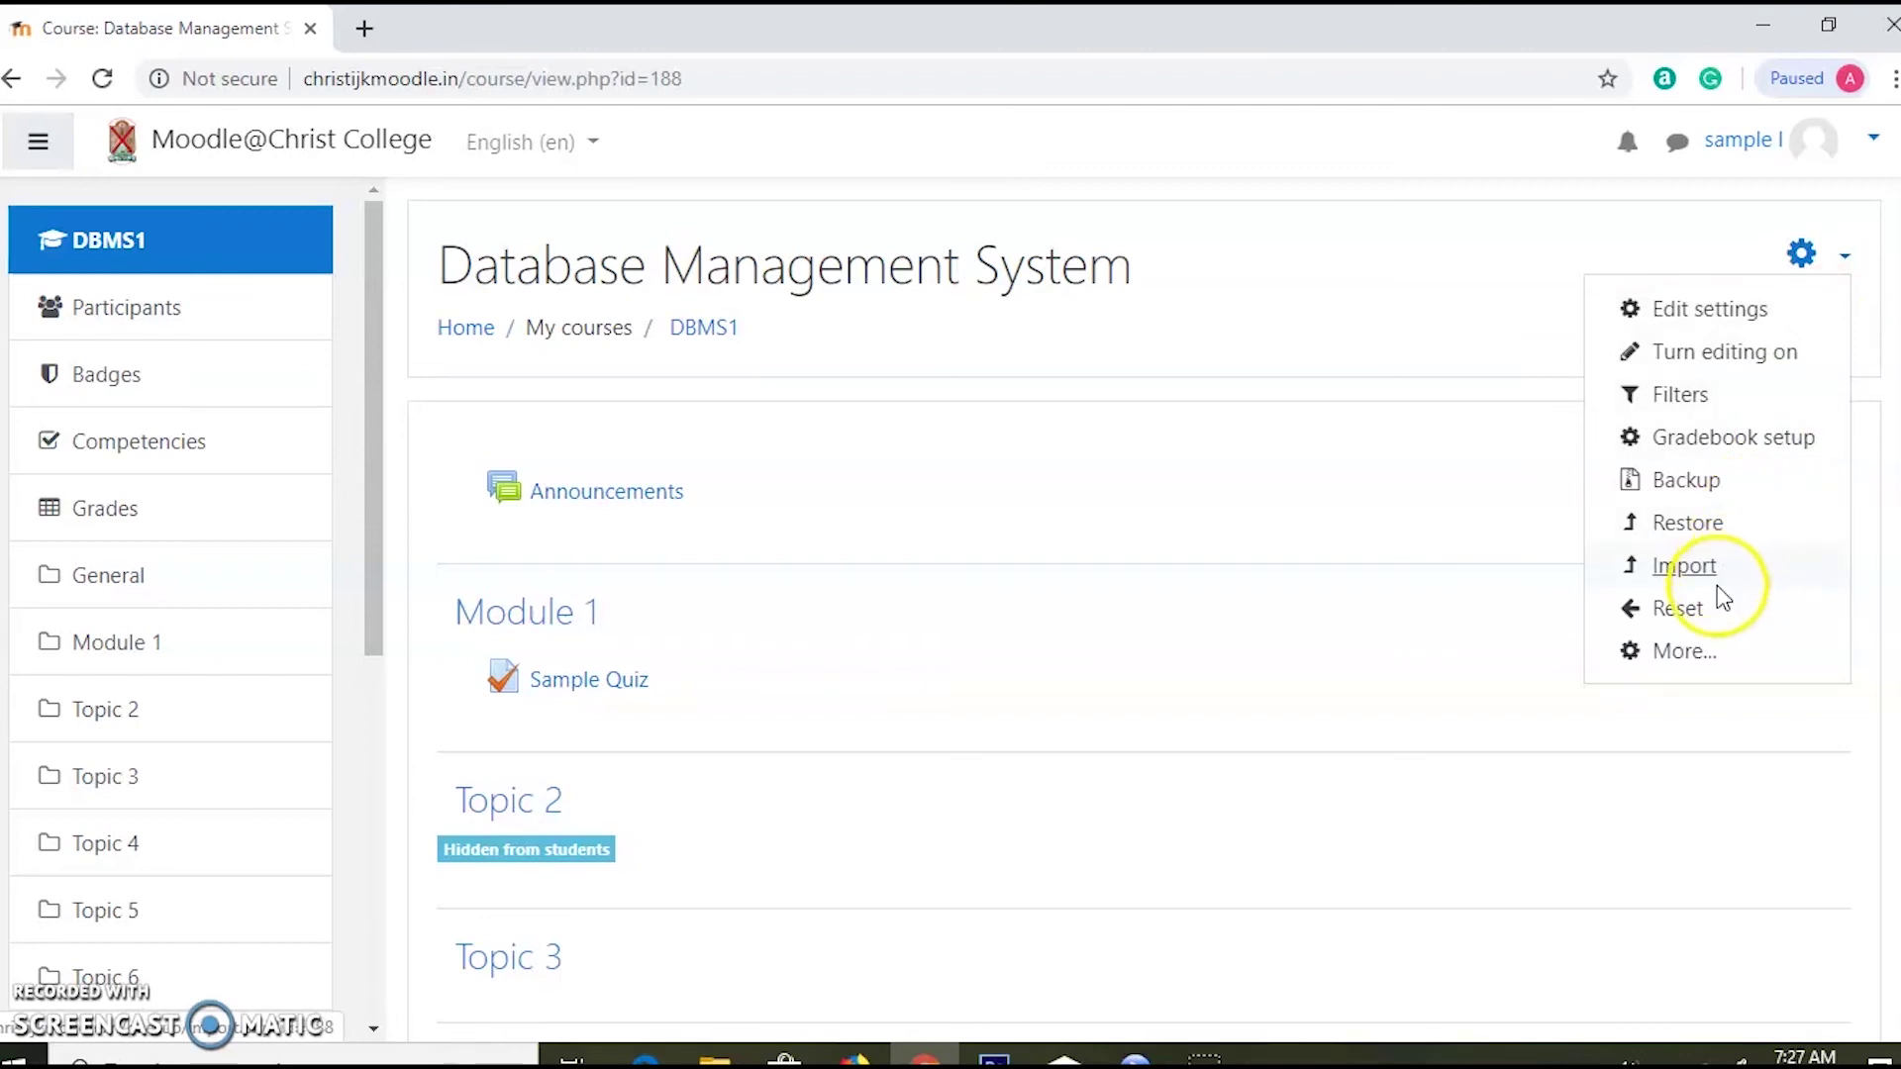
{"action": "left_click", "coordinate": [1672, 654]}
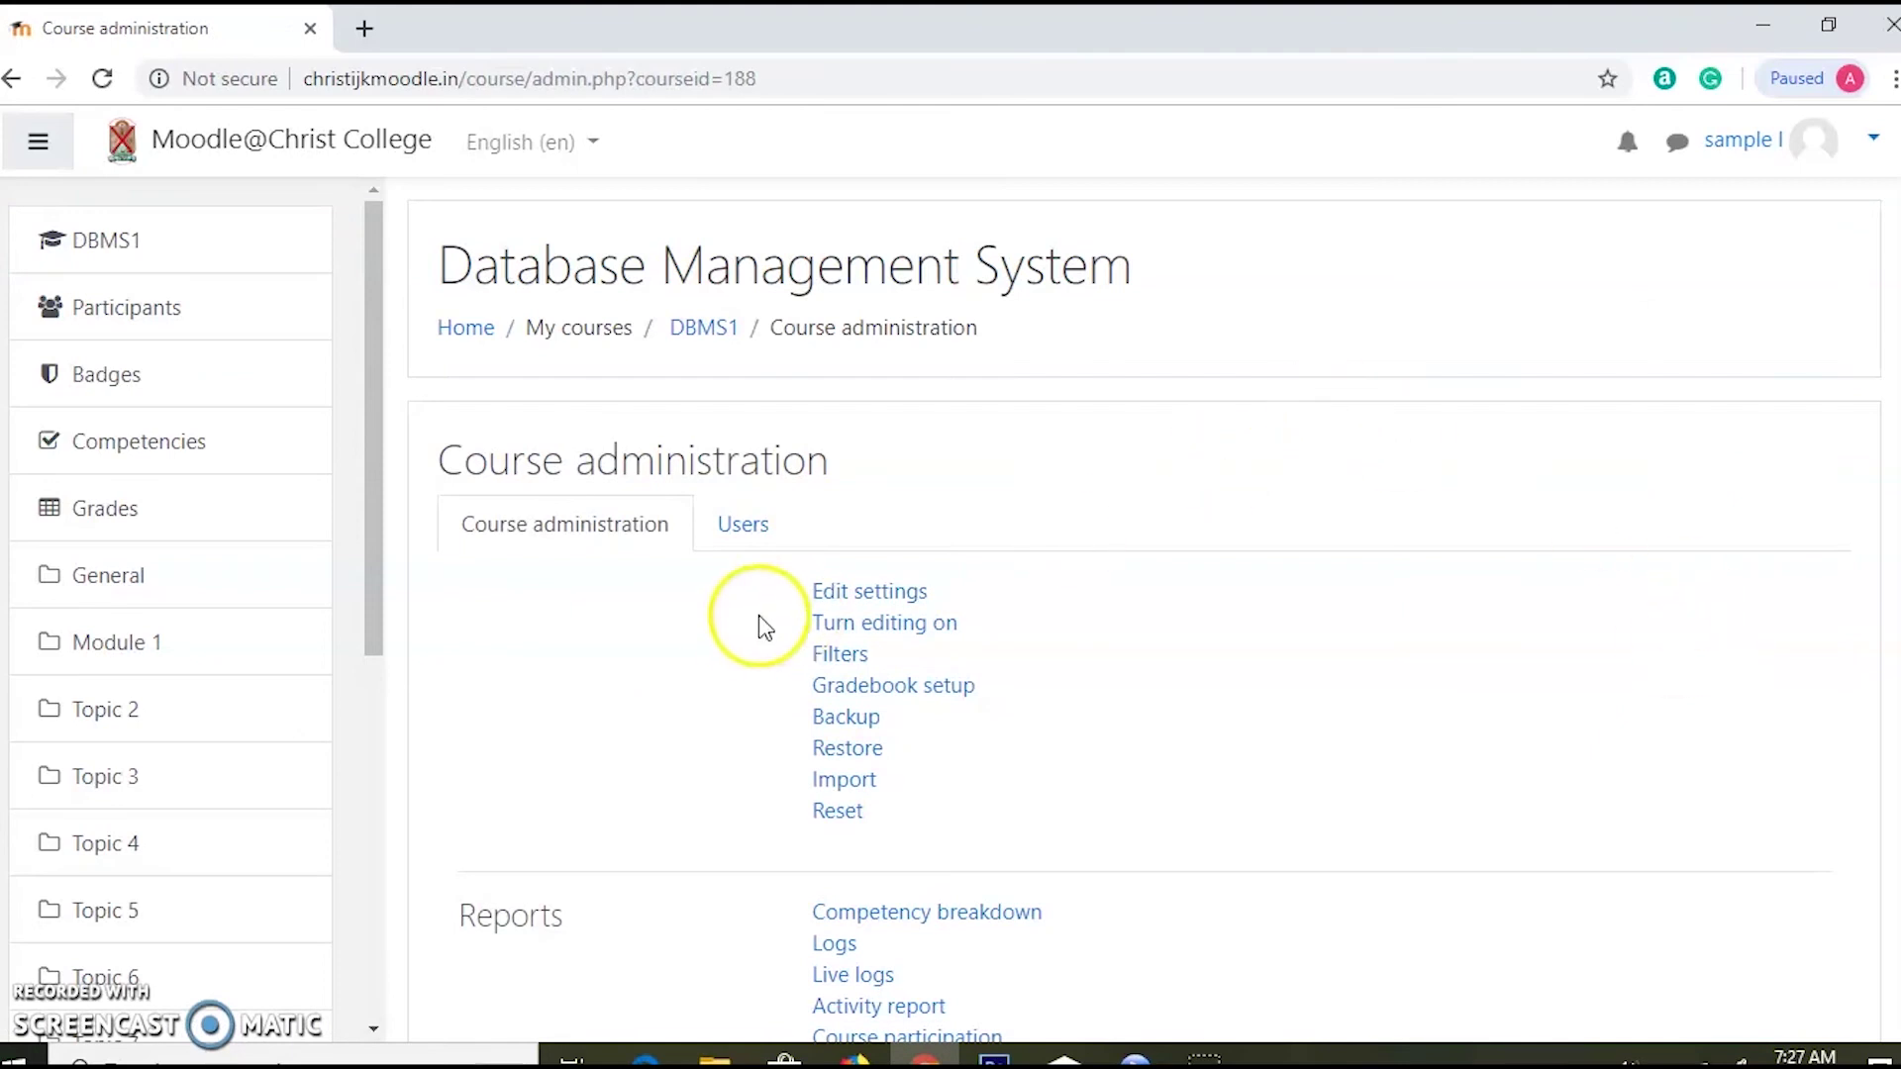
{"action": "scroll", "coordinate": [753, 624], "scroll_direction": "down", "scroll_amount": 3}
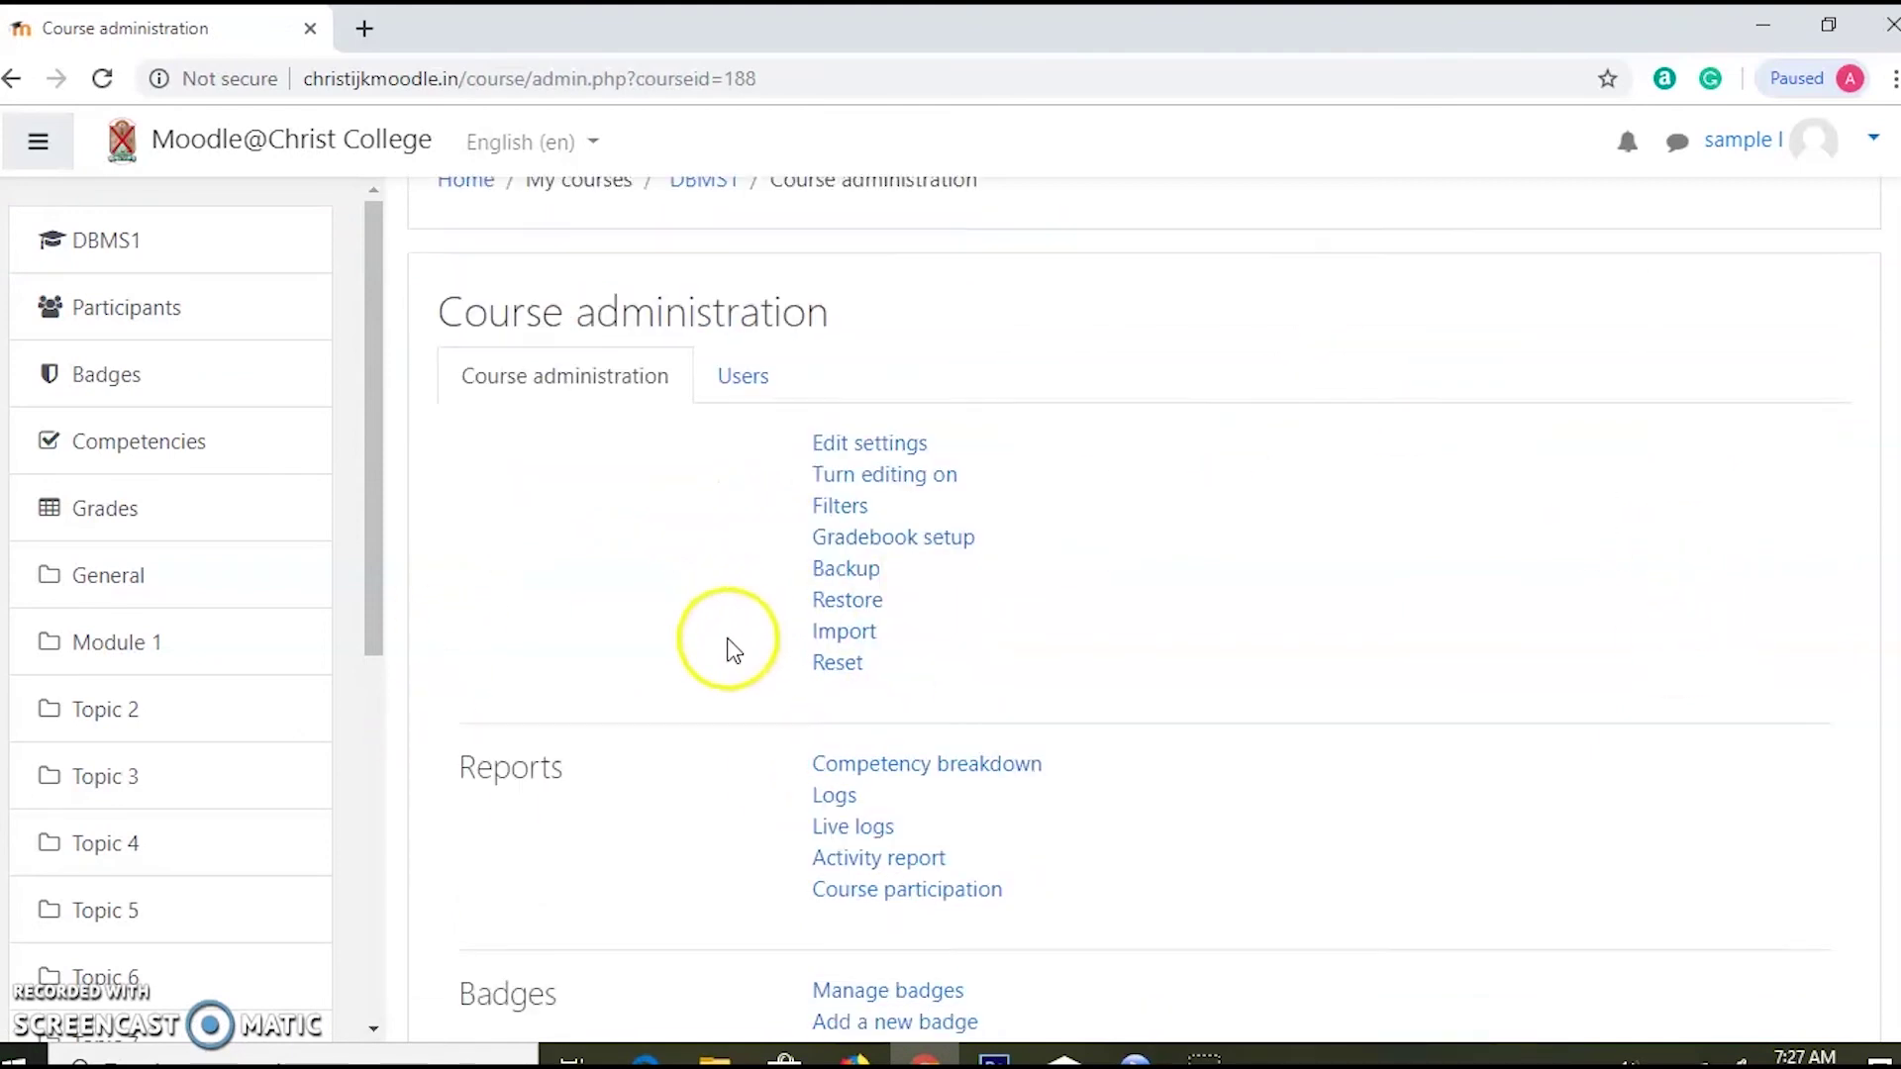
{"action": "scroll", "coordinate": [693, 594], "scroll_direction": "down", "scroll_amount": 4}
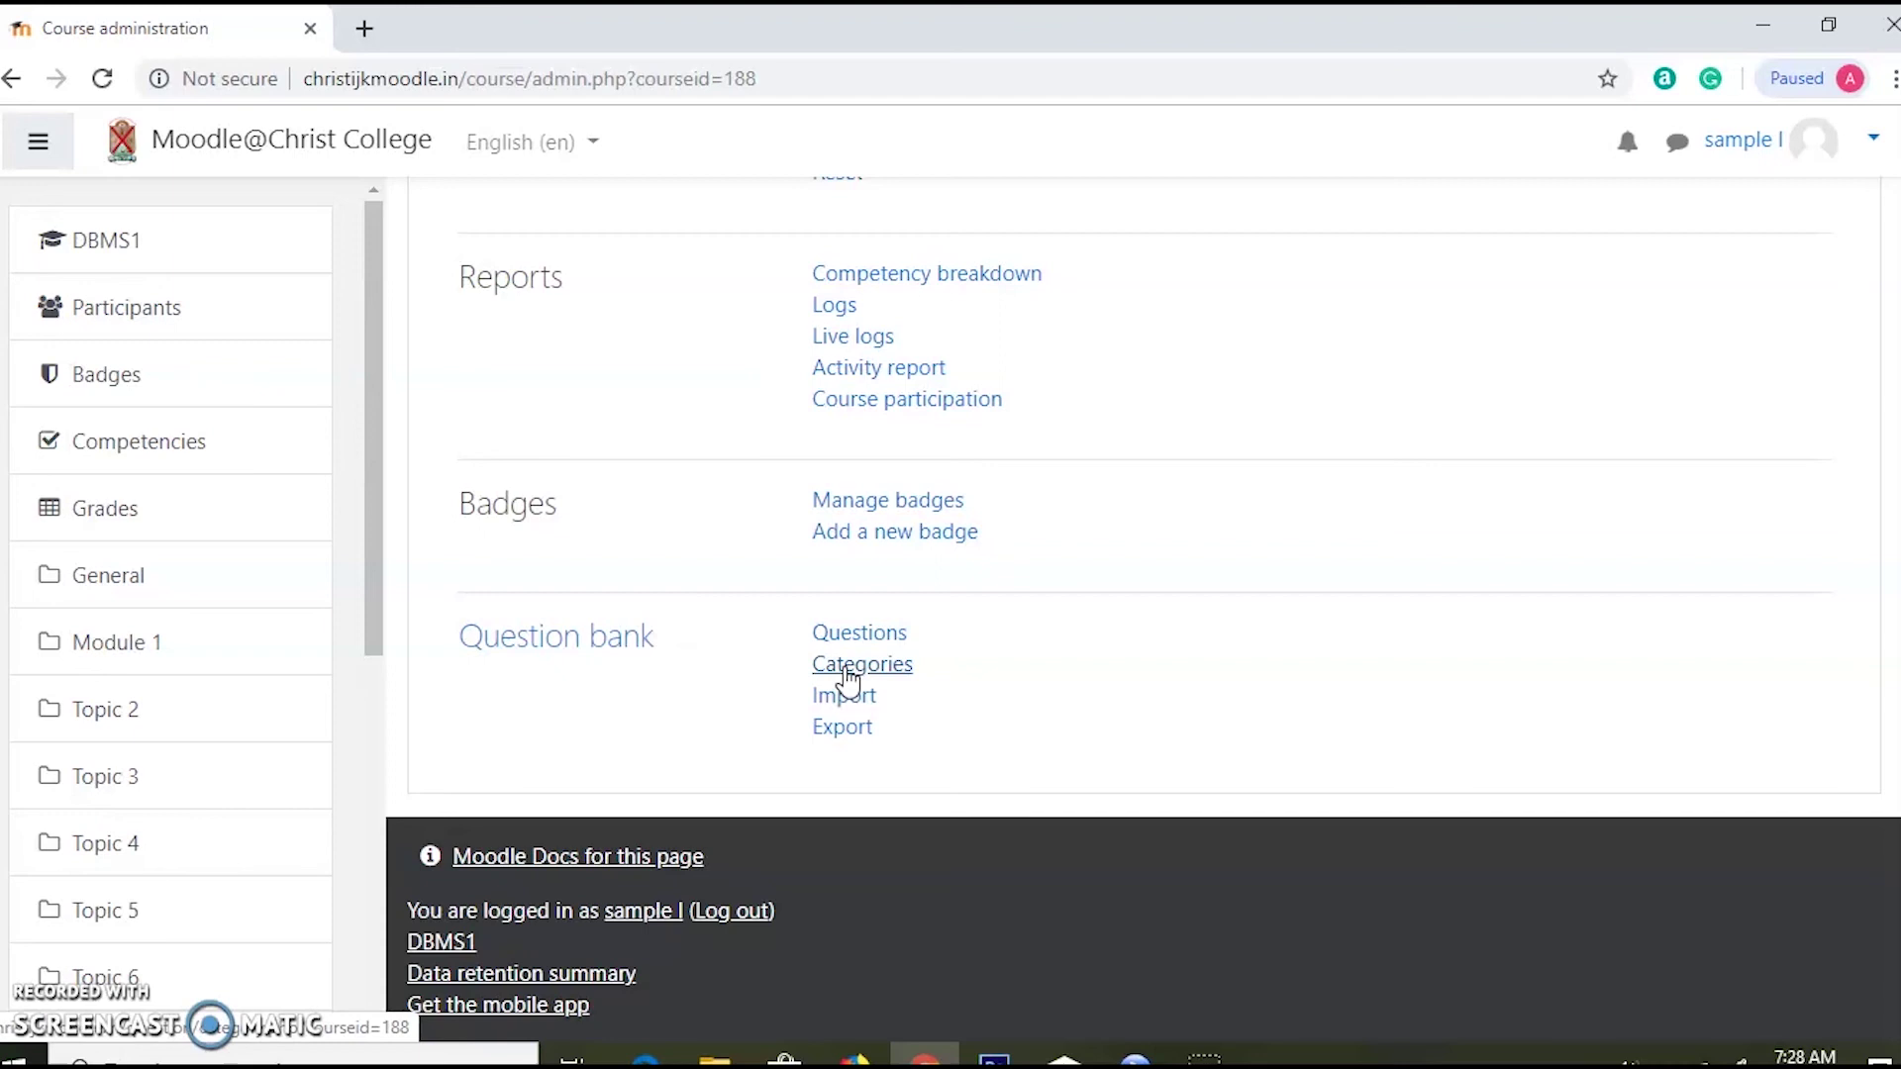
Step: Open the question categories page of the Database Management System question bank and look over its contents
{"action": "left_click", "coordinate": [850, 678]}
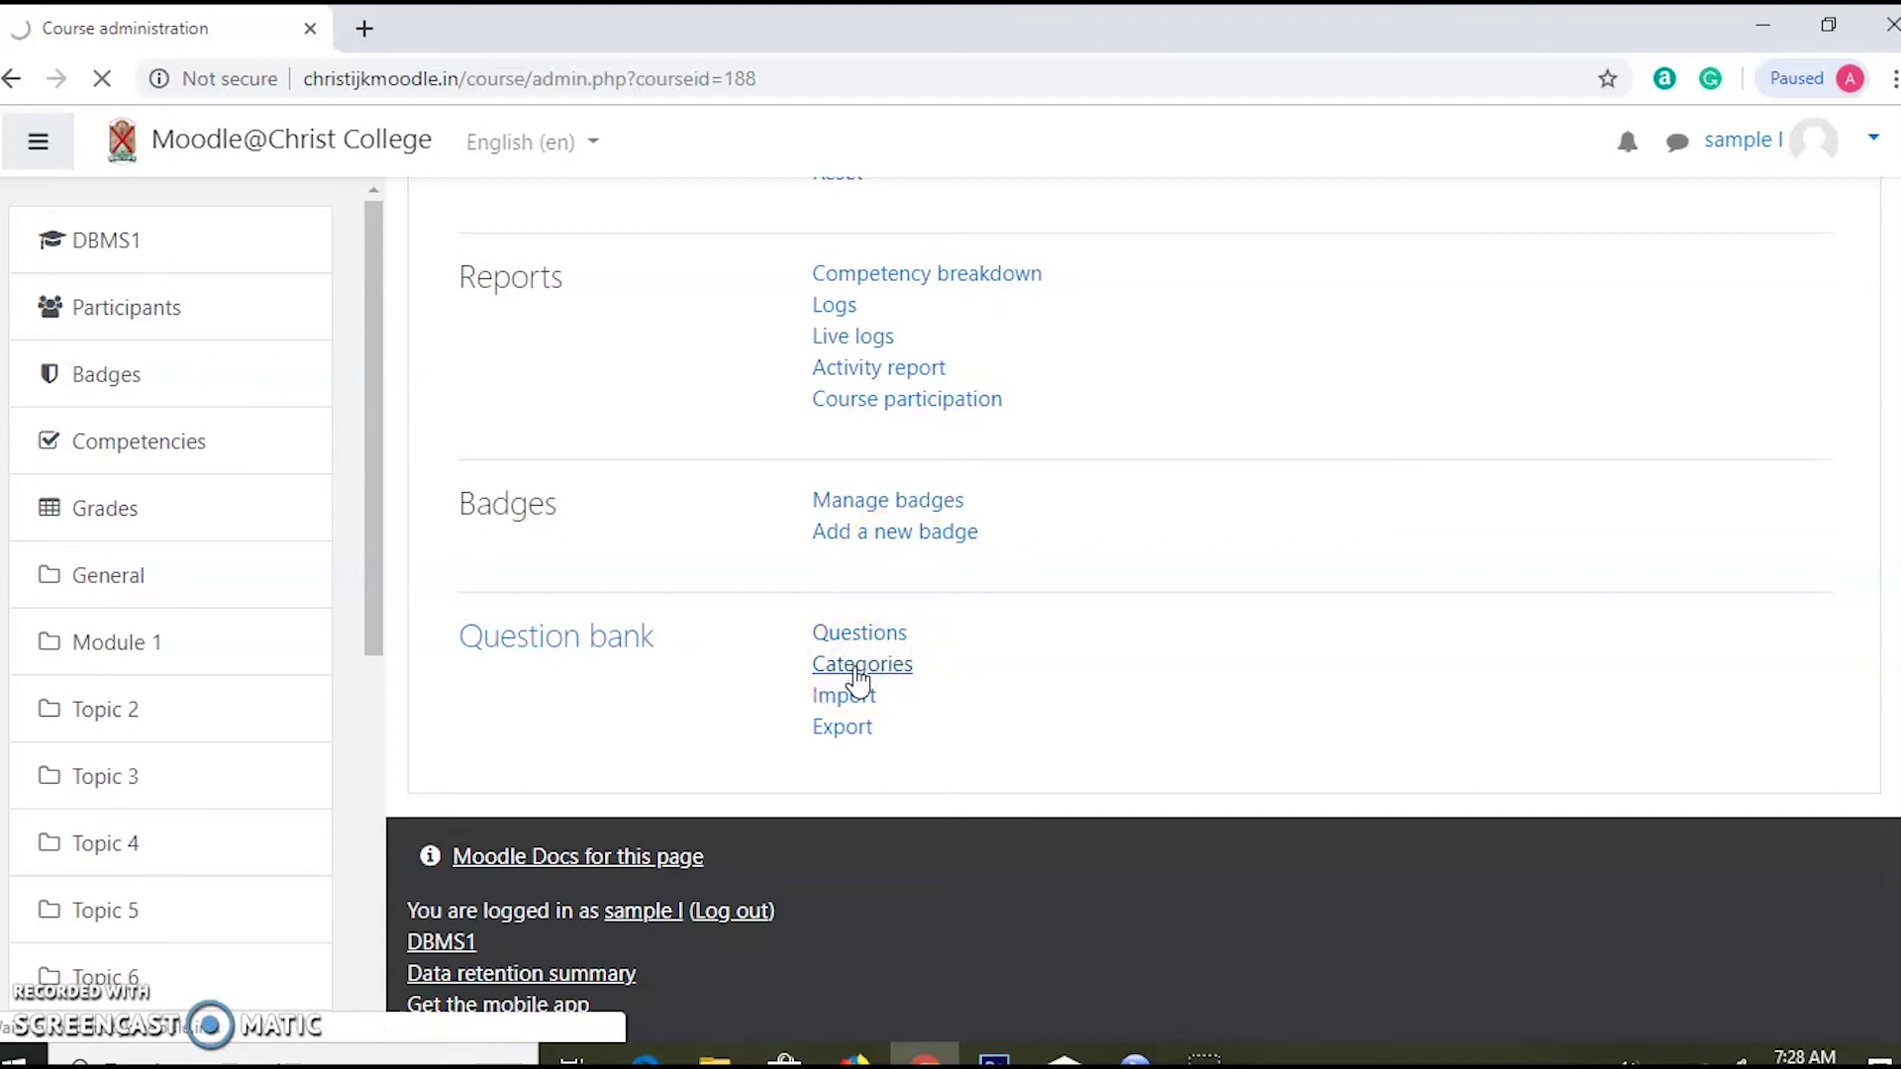
{"action": "left_click", "coordinate": [807, 636]}
{"action": "scroll", "coordinate": [743, 637], "scroll_direction": "down", "scroll_amount": 4}
{"action": "scroll", "coordinate": [743, 636], "scroll_direction": "up", "scroll_amount": 4}
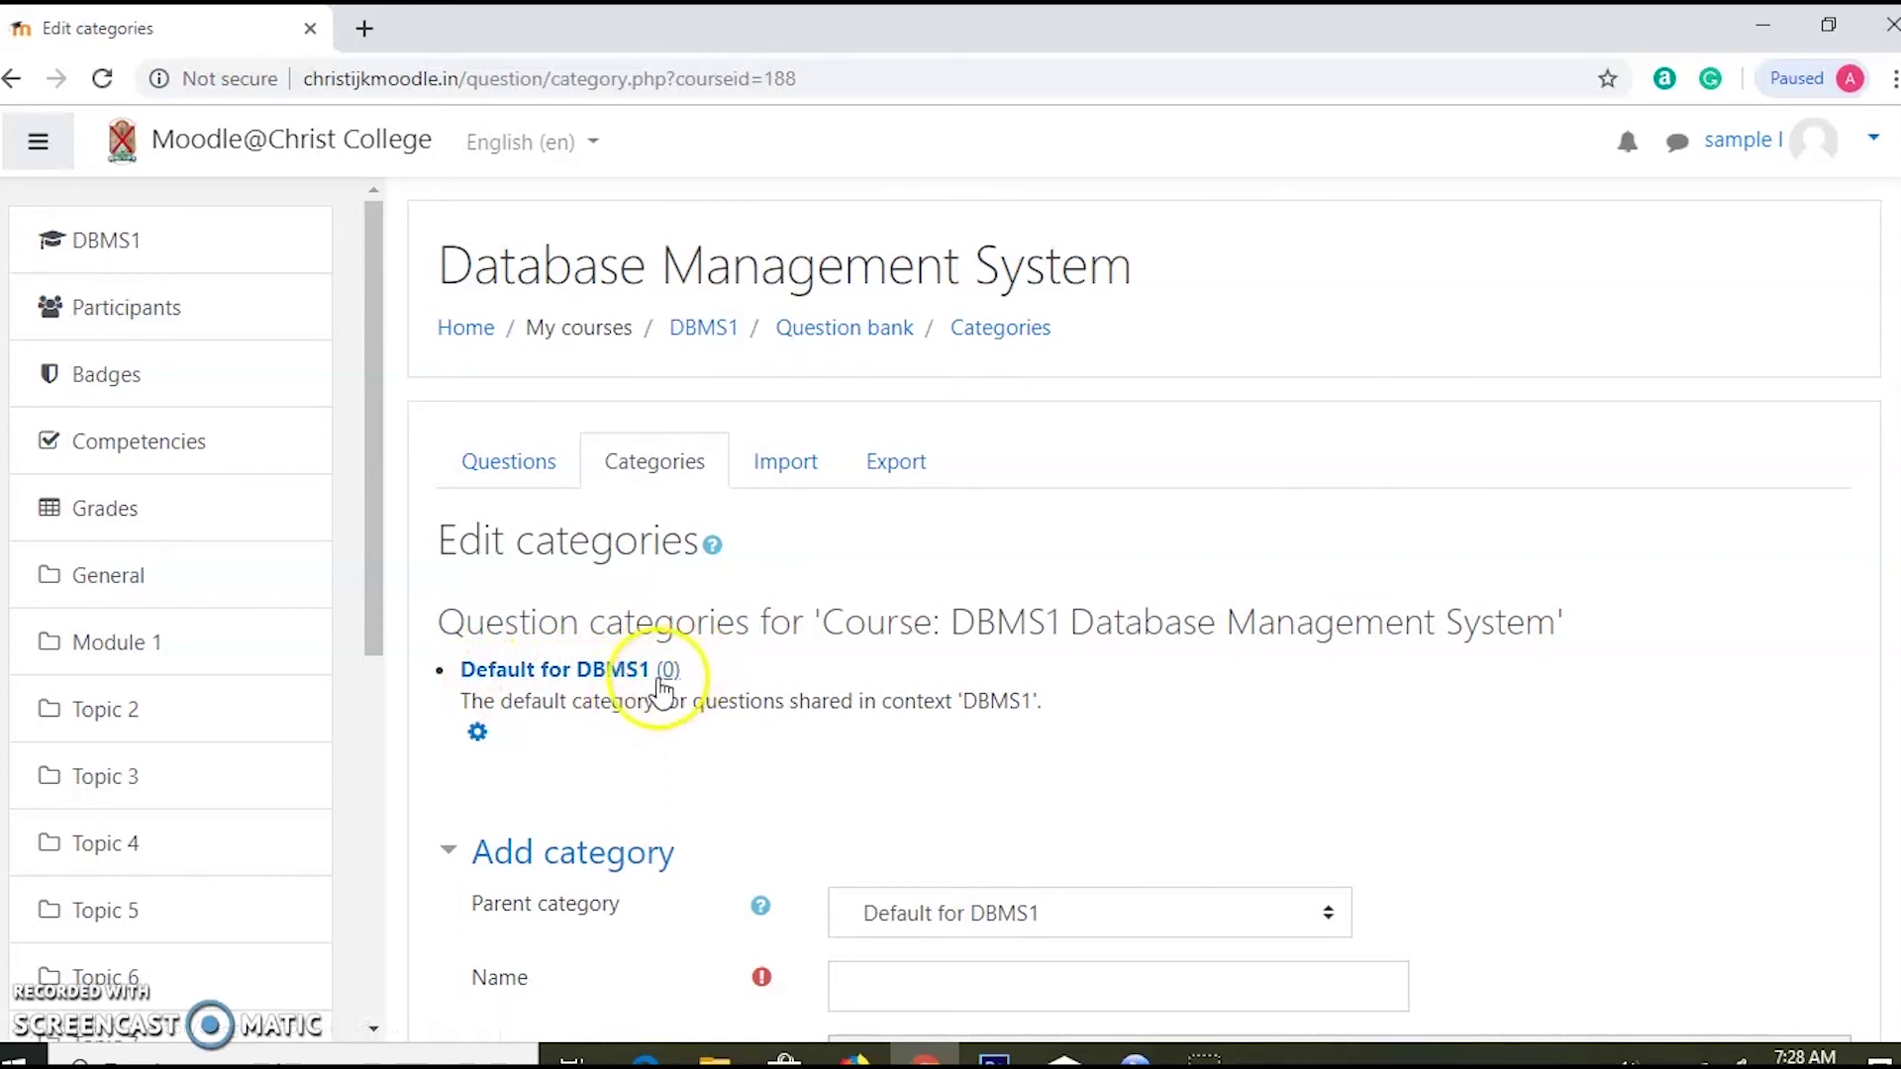
Step: Fill in a new question category named Module 1, keeping Default for DBMS1 as its parent category
{"action": "left_click", "coordinate": [1031, 915]}
{"action": "scroll", "coordinate": [1031, 917], "scroll_direction": "down", "scroll_amount": 3}
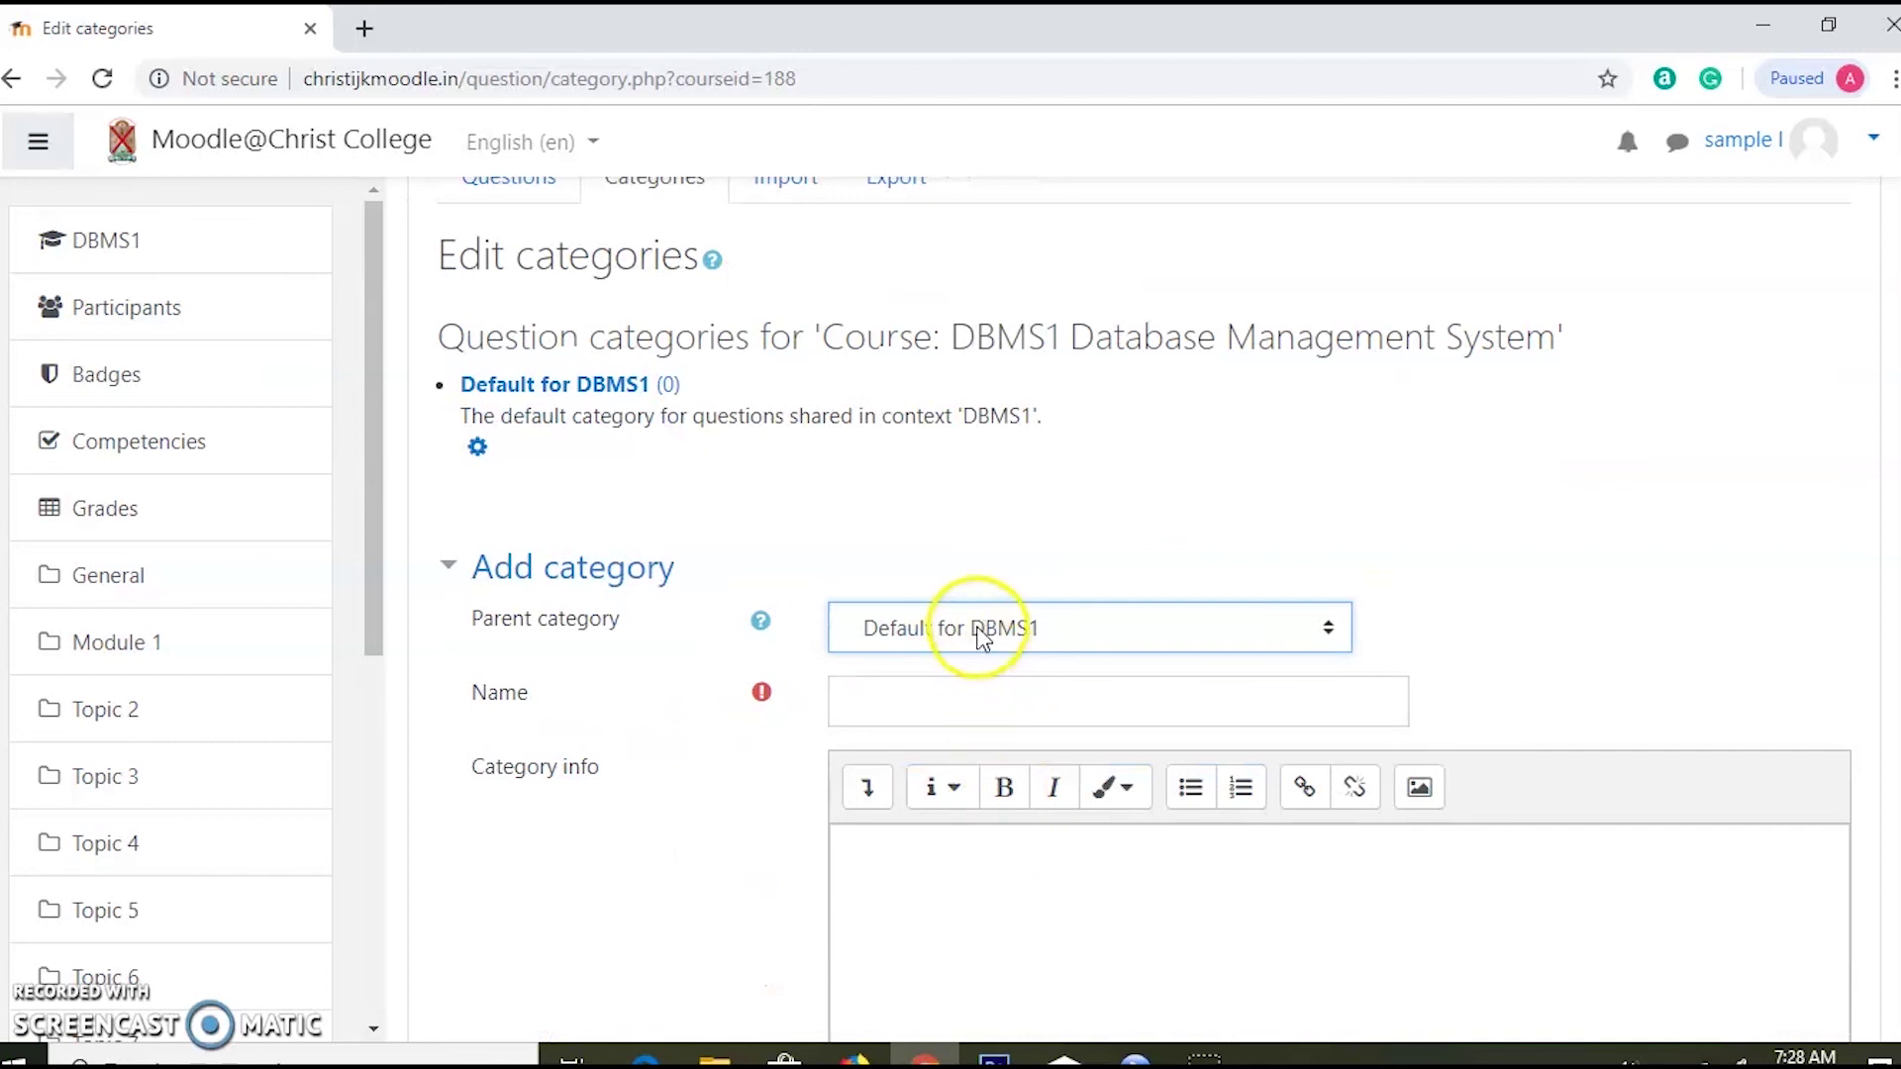
{"action": "left_click", "coordinate": [884, 636]}
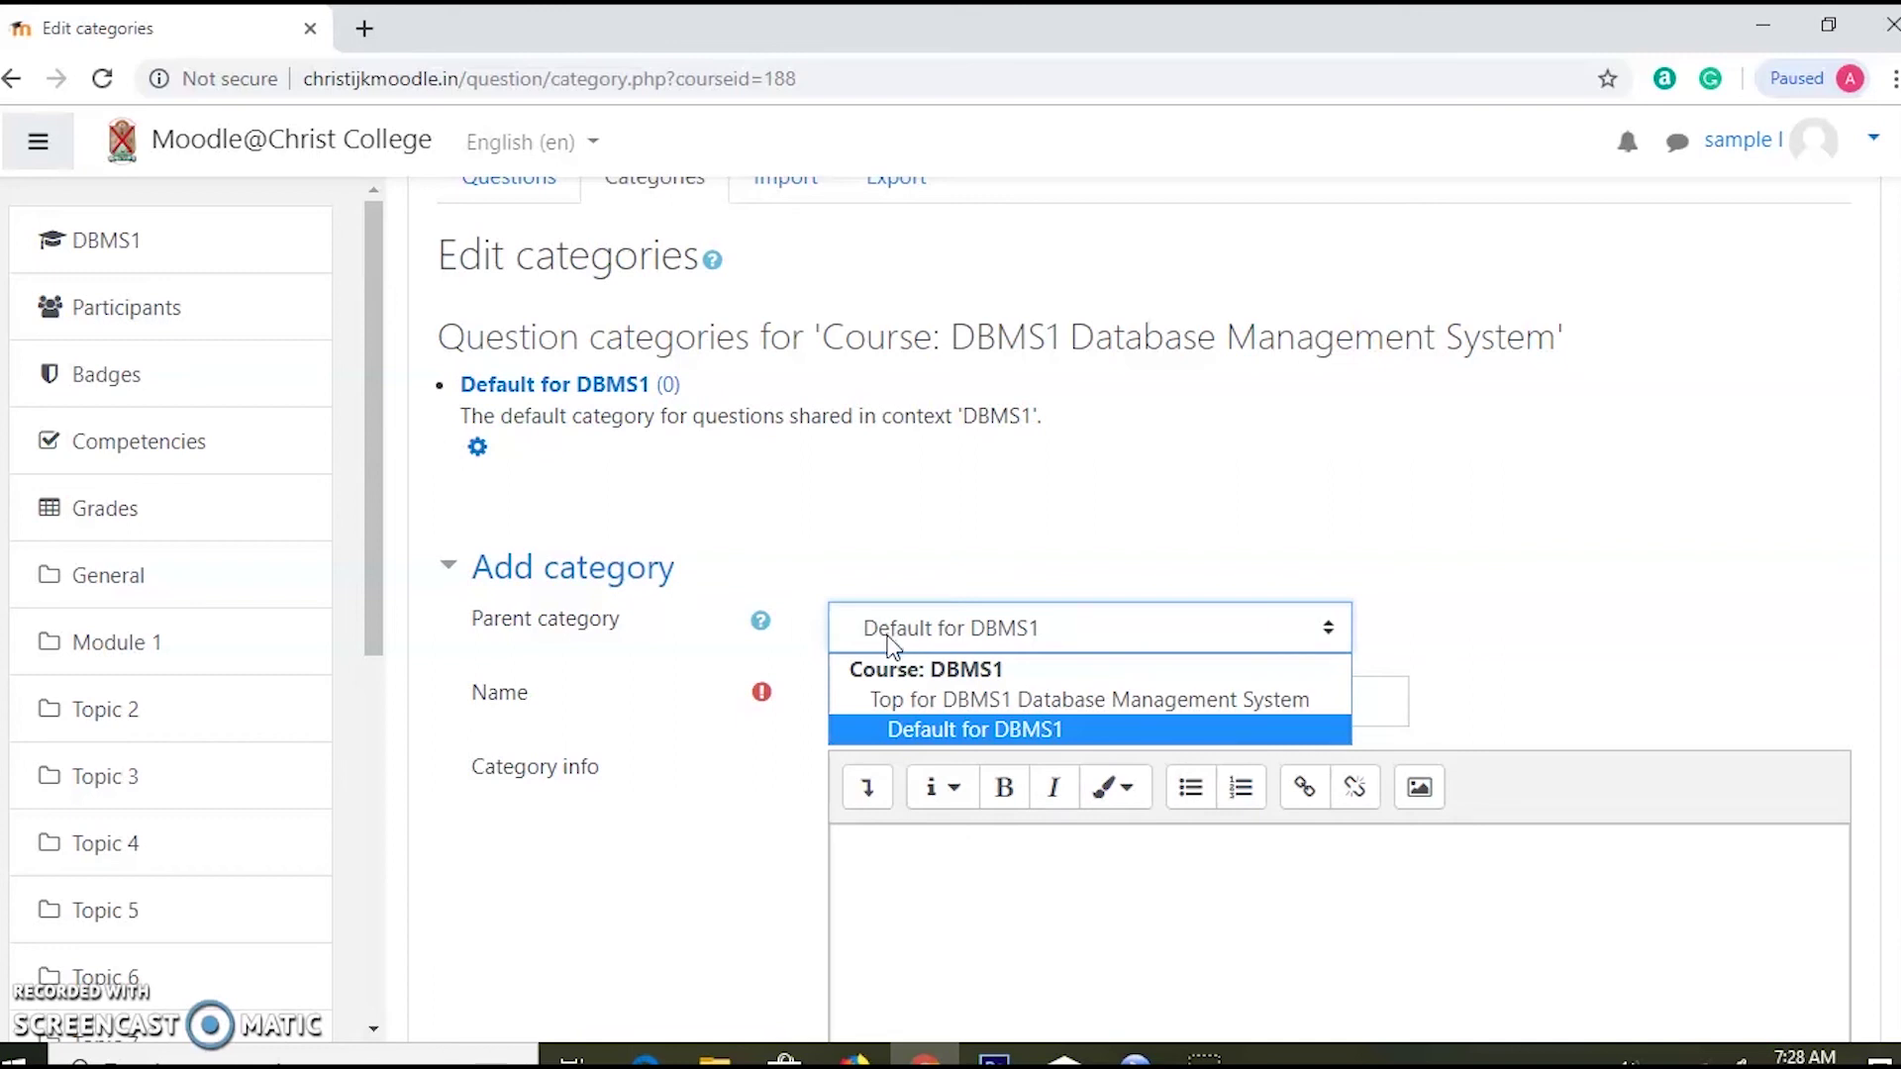
{"action": "left_click", "coordinate": [973, 631]}
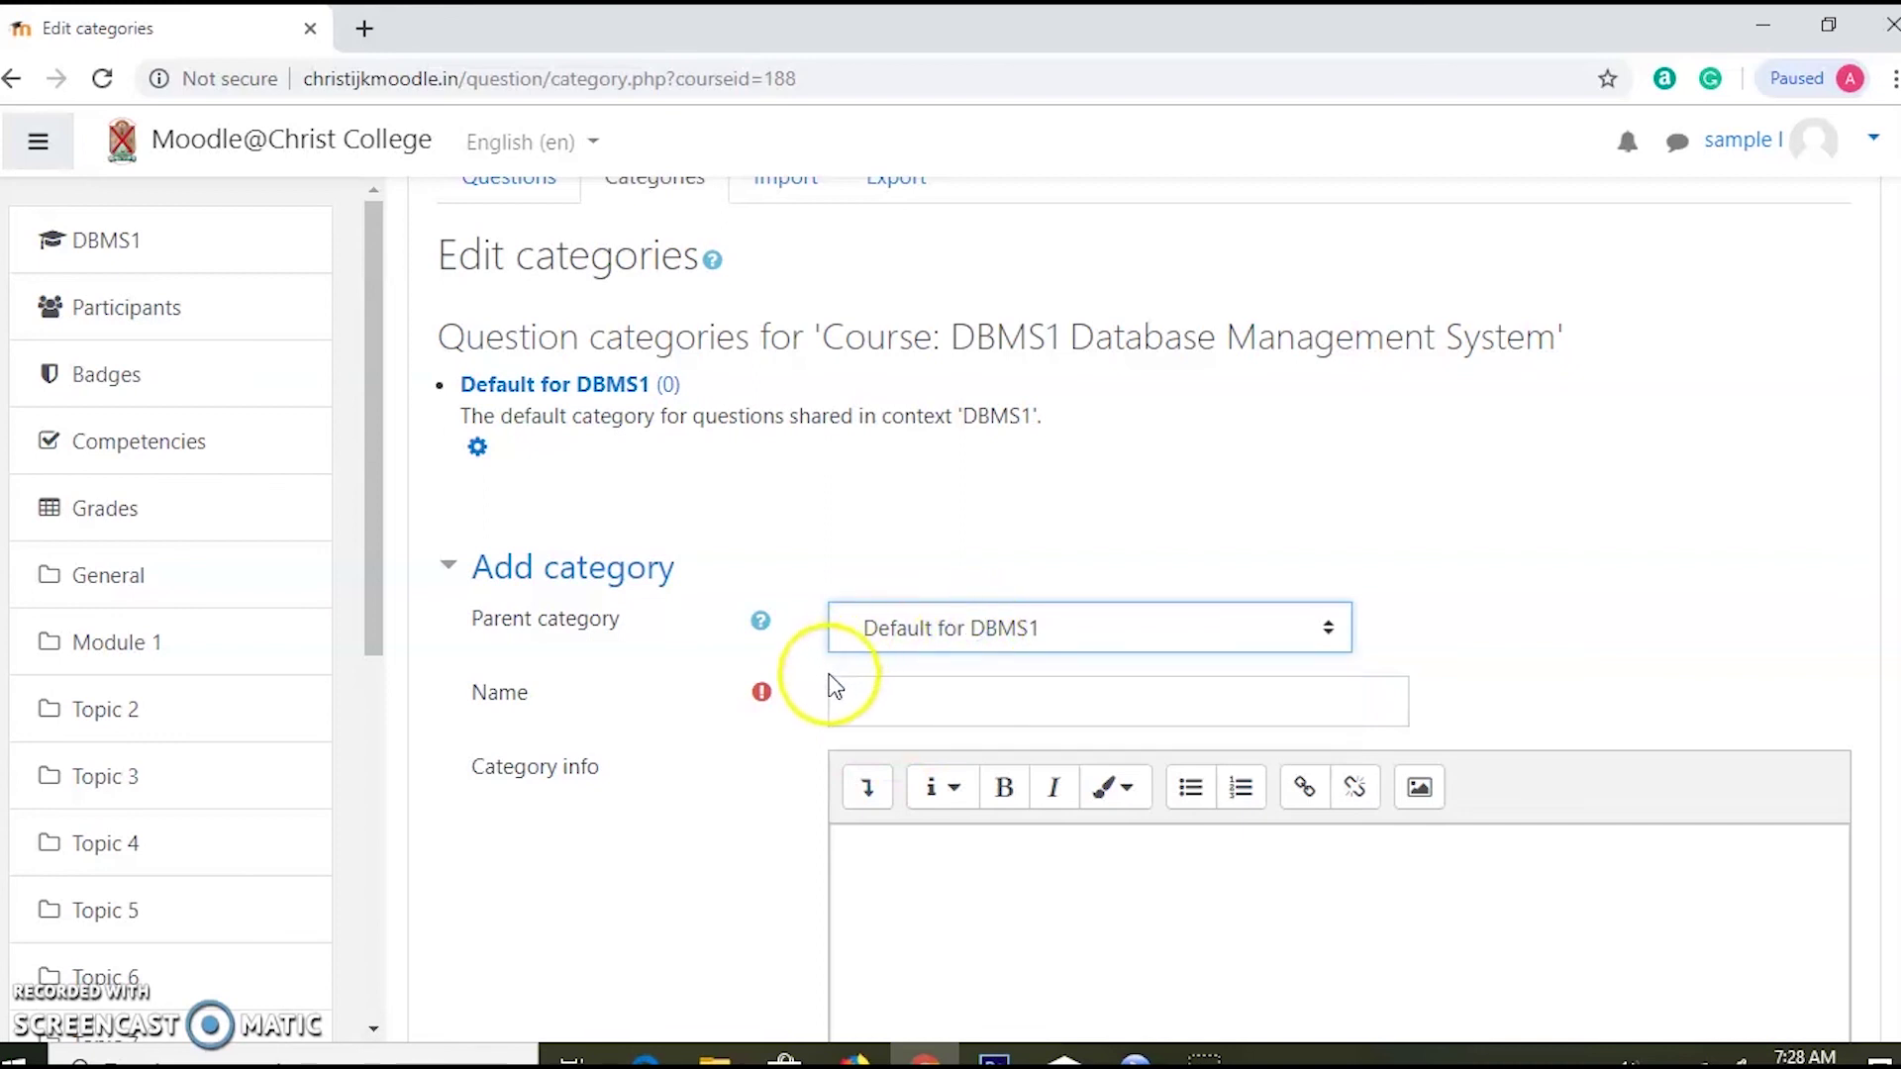
{"action": "left_click", "coordinate": [890, 717]}
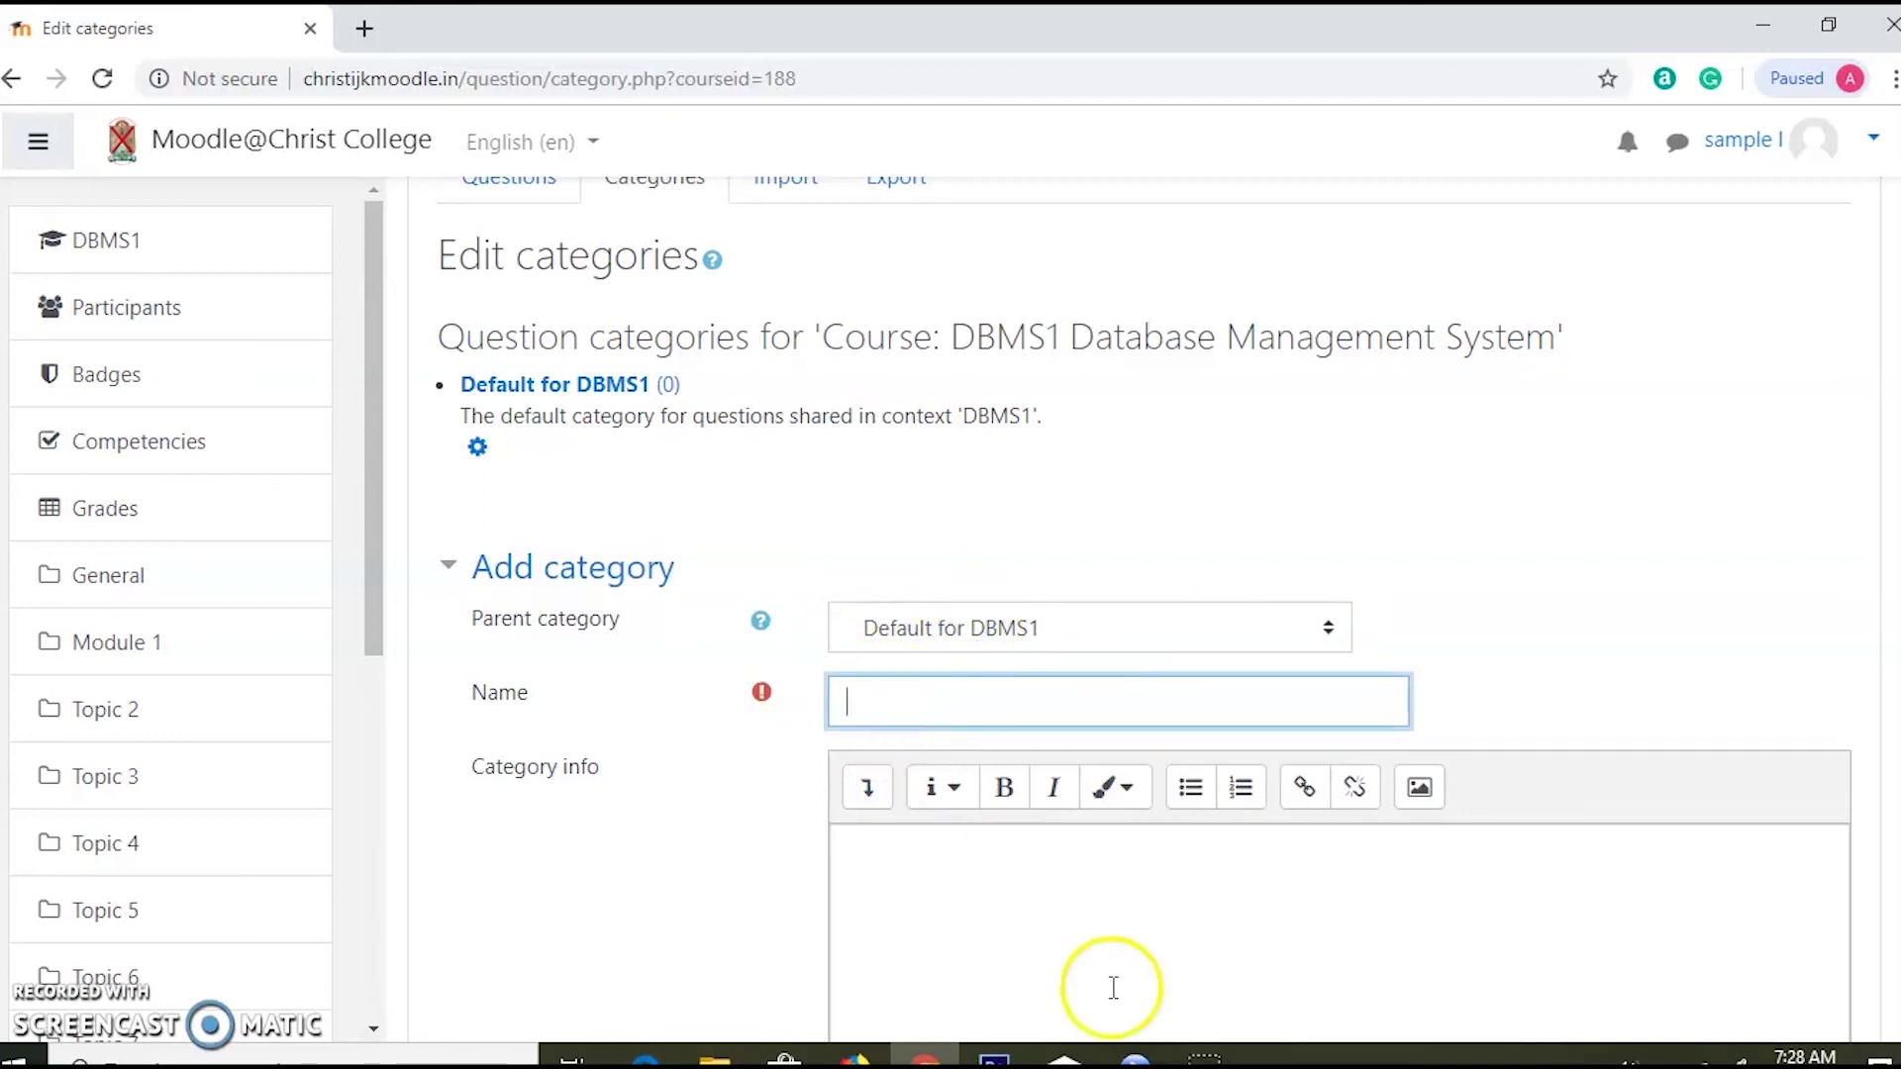
{"action": "type", "text": "Mo"}
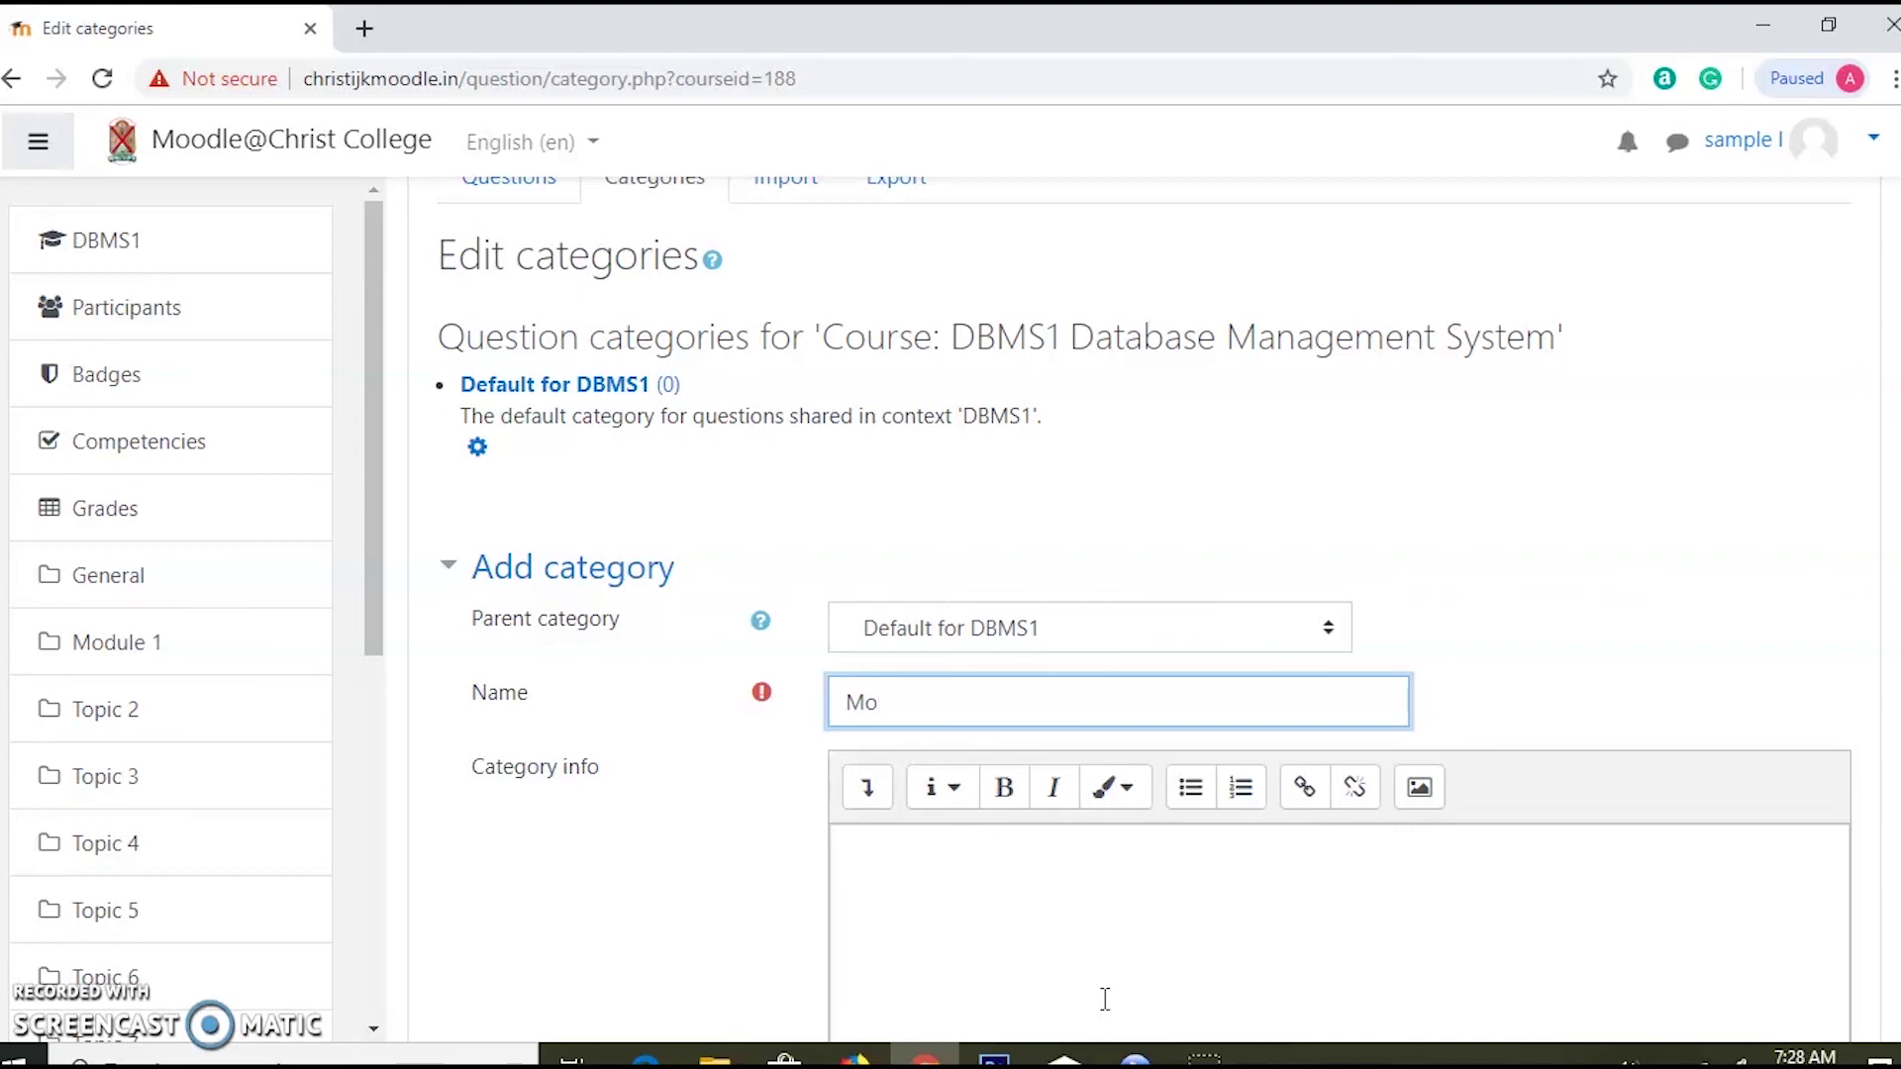
{"action": "type", "text": "dule 1"}
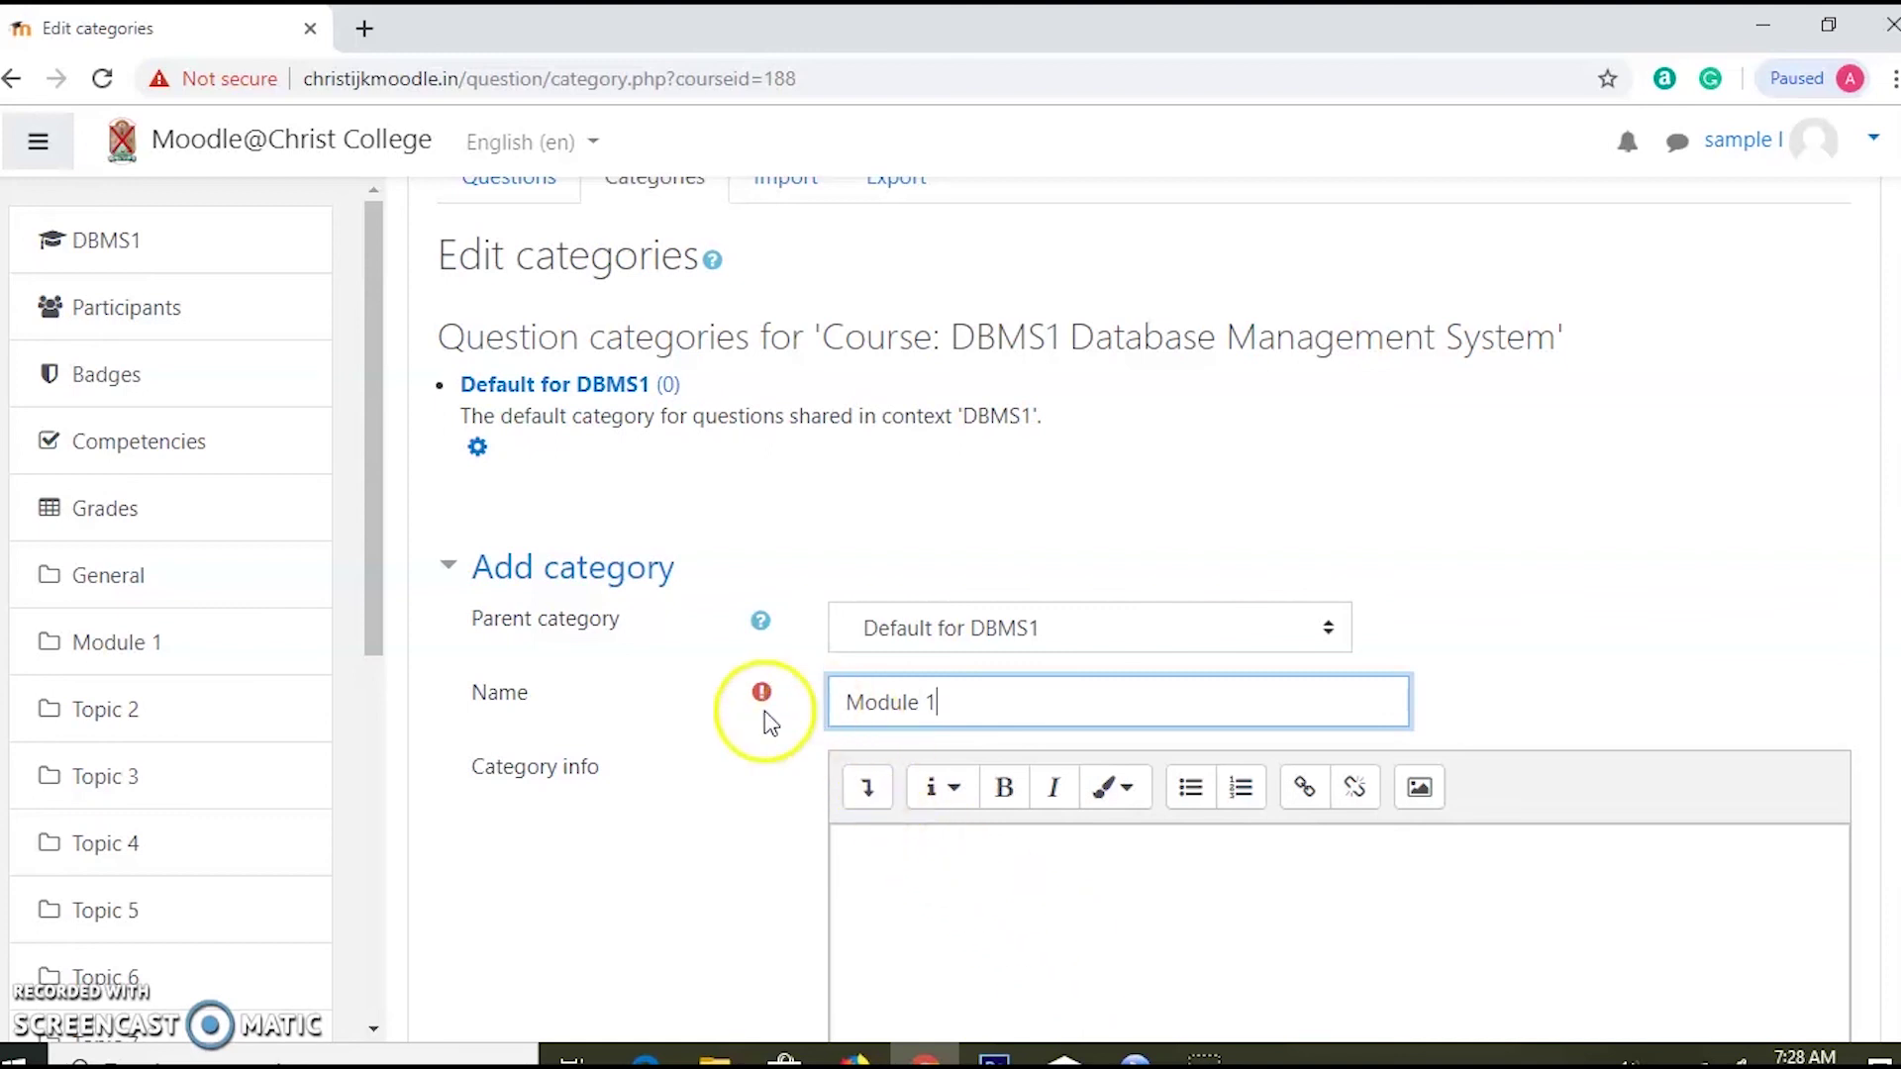
Step: Recheck the parent category choices, keep Default for DBMS1, and add the Module 1 category
{"action": "scroll", "coordinate": [934, 722], "scroll_direction": "down", "scroll_amount": 4}
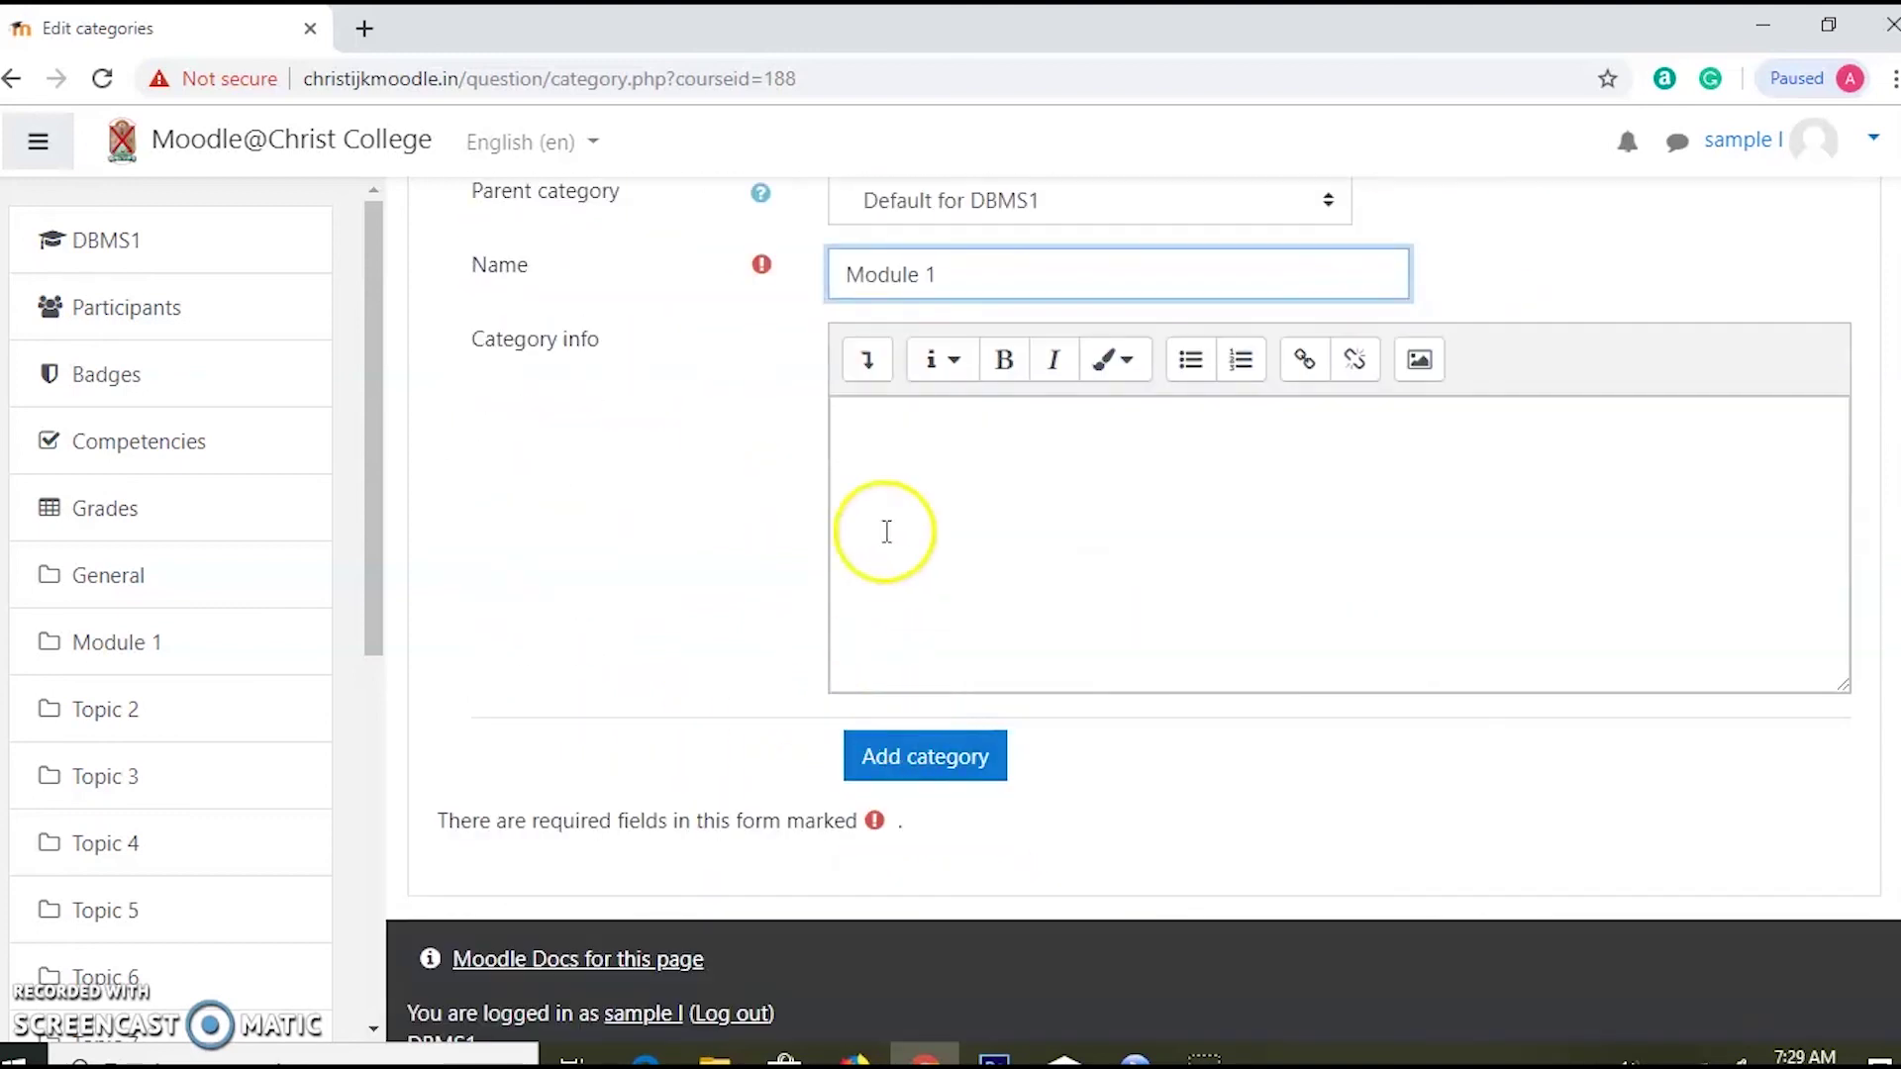
{"action": "left_click", "coordinate": [946, 204]}
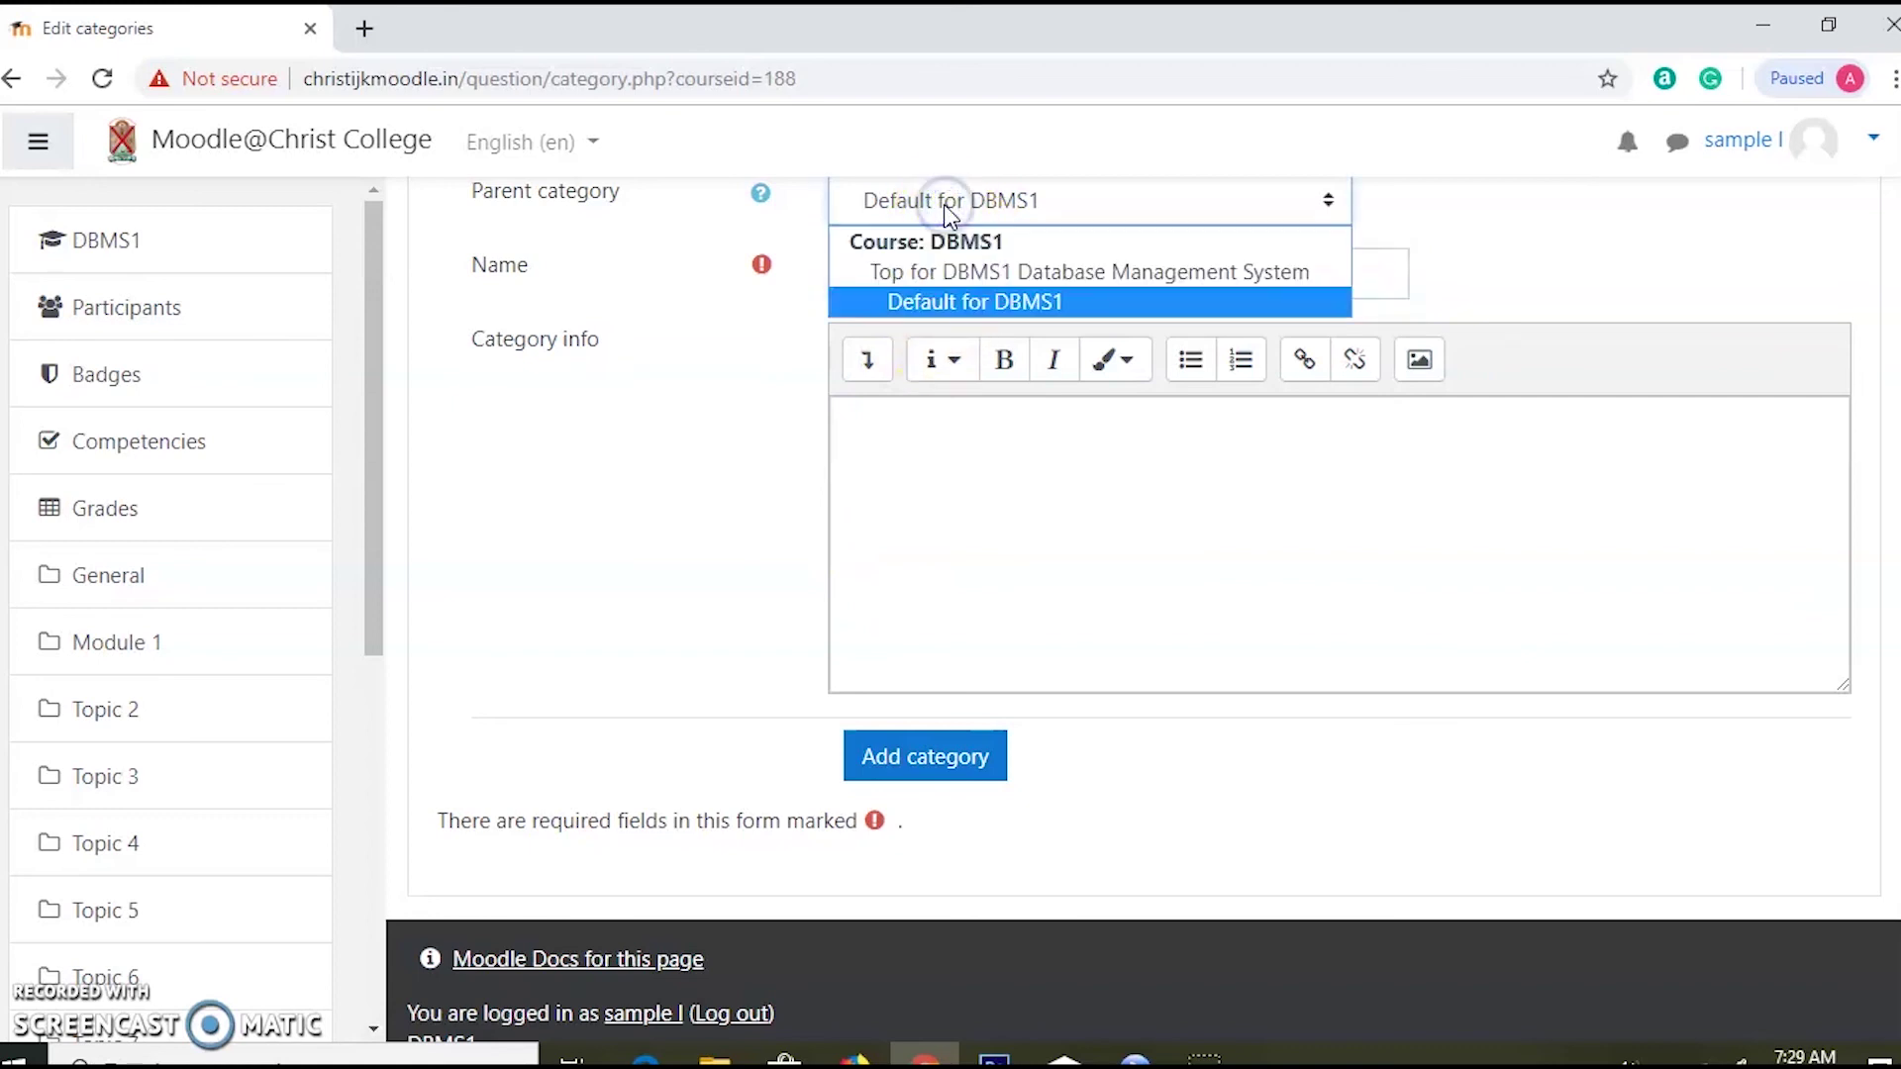
{"action": "left_click", "coordinate": [949, 203]}
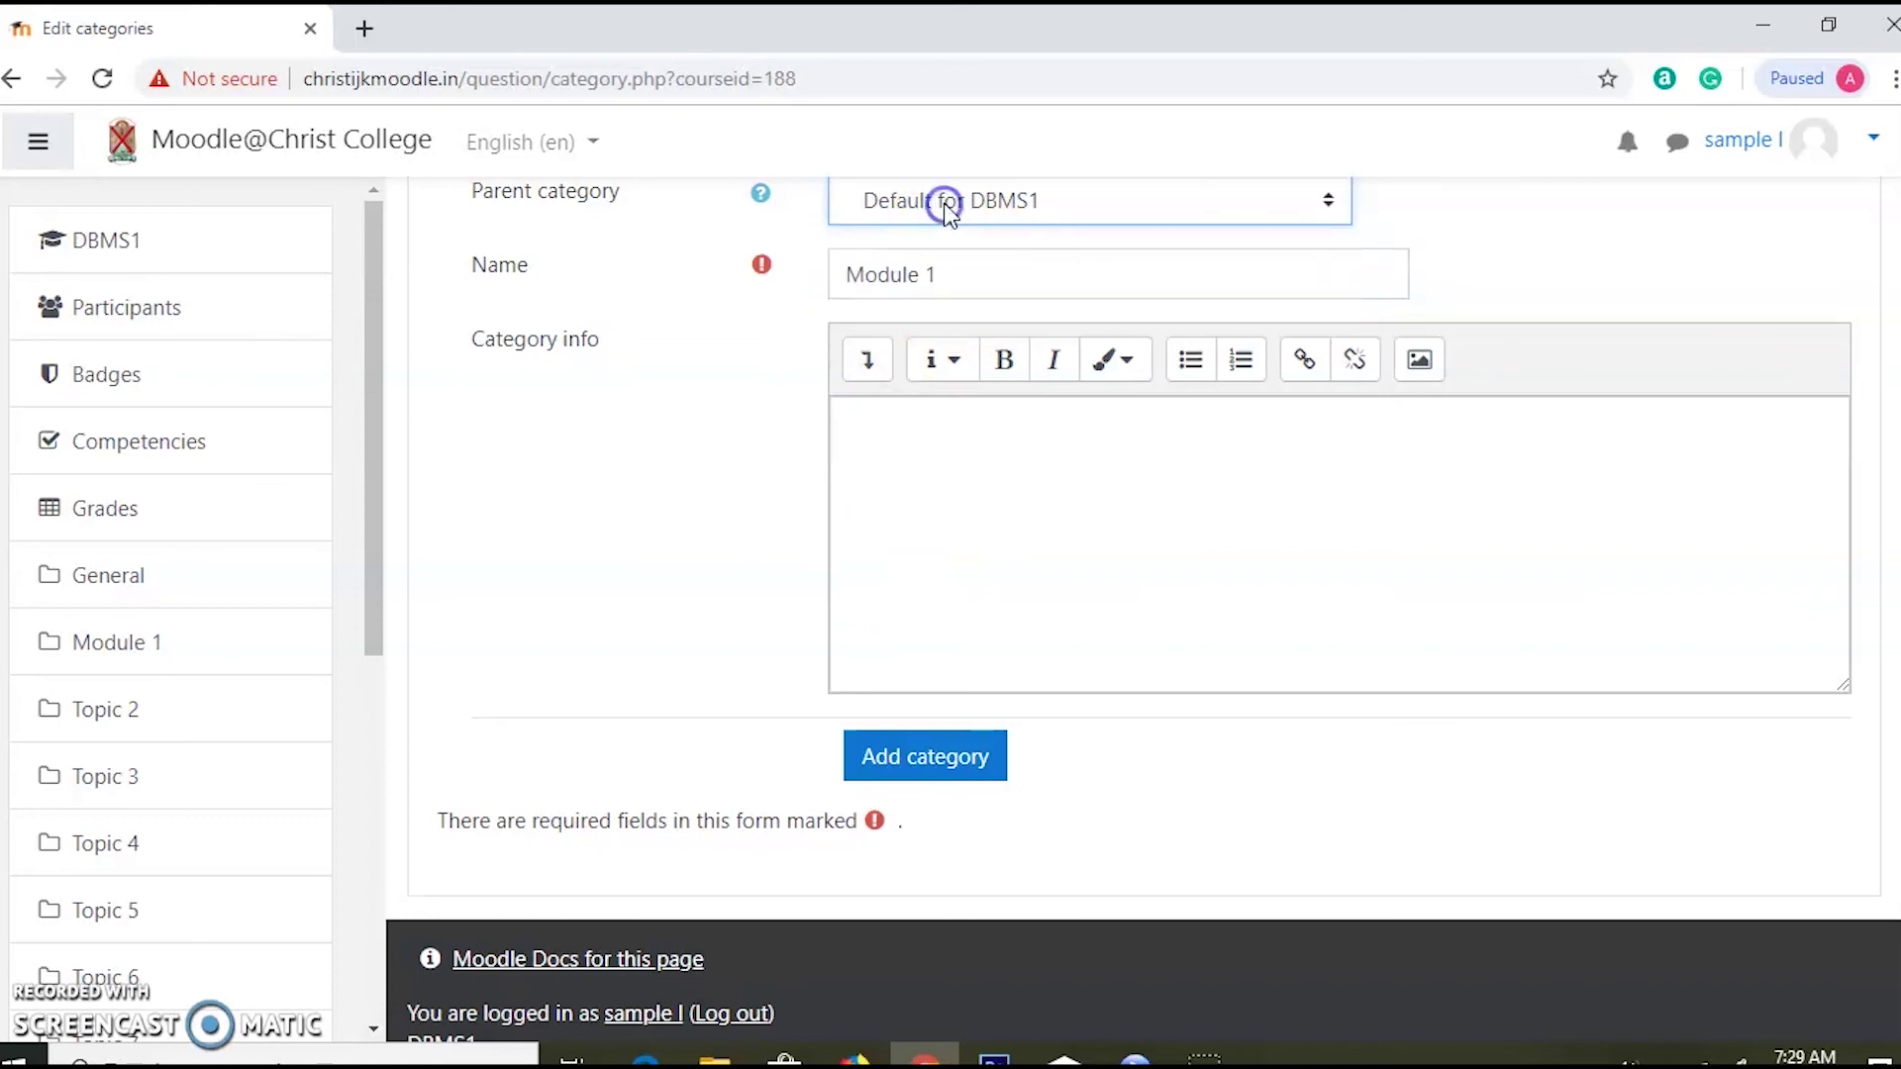
{"action": "scroll", "coordinate": [870, 624], "scroll_direction": "up", "scroll_amount": 4}
{"action": "scroll", "coordinate": [879, 718], "scroll_direction": "down", "scroll_amount": 5}
{"action": "left_click", "coordinate": [894, 659]}
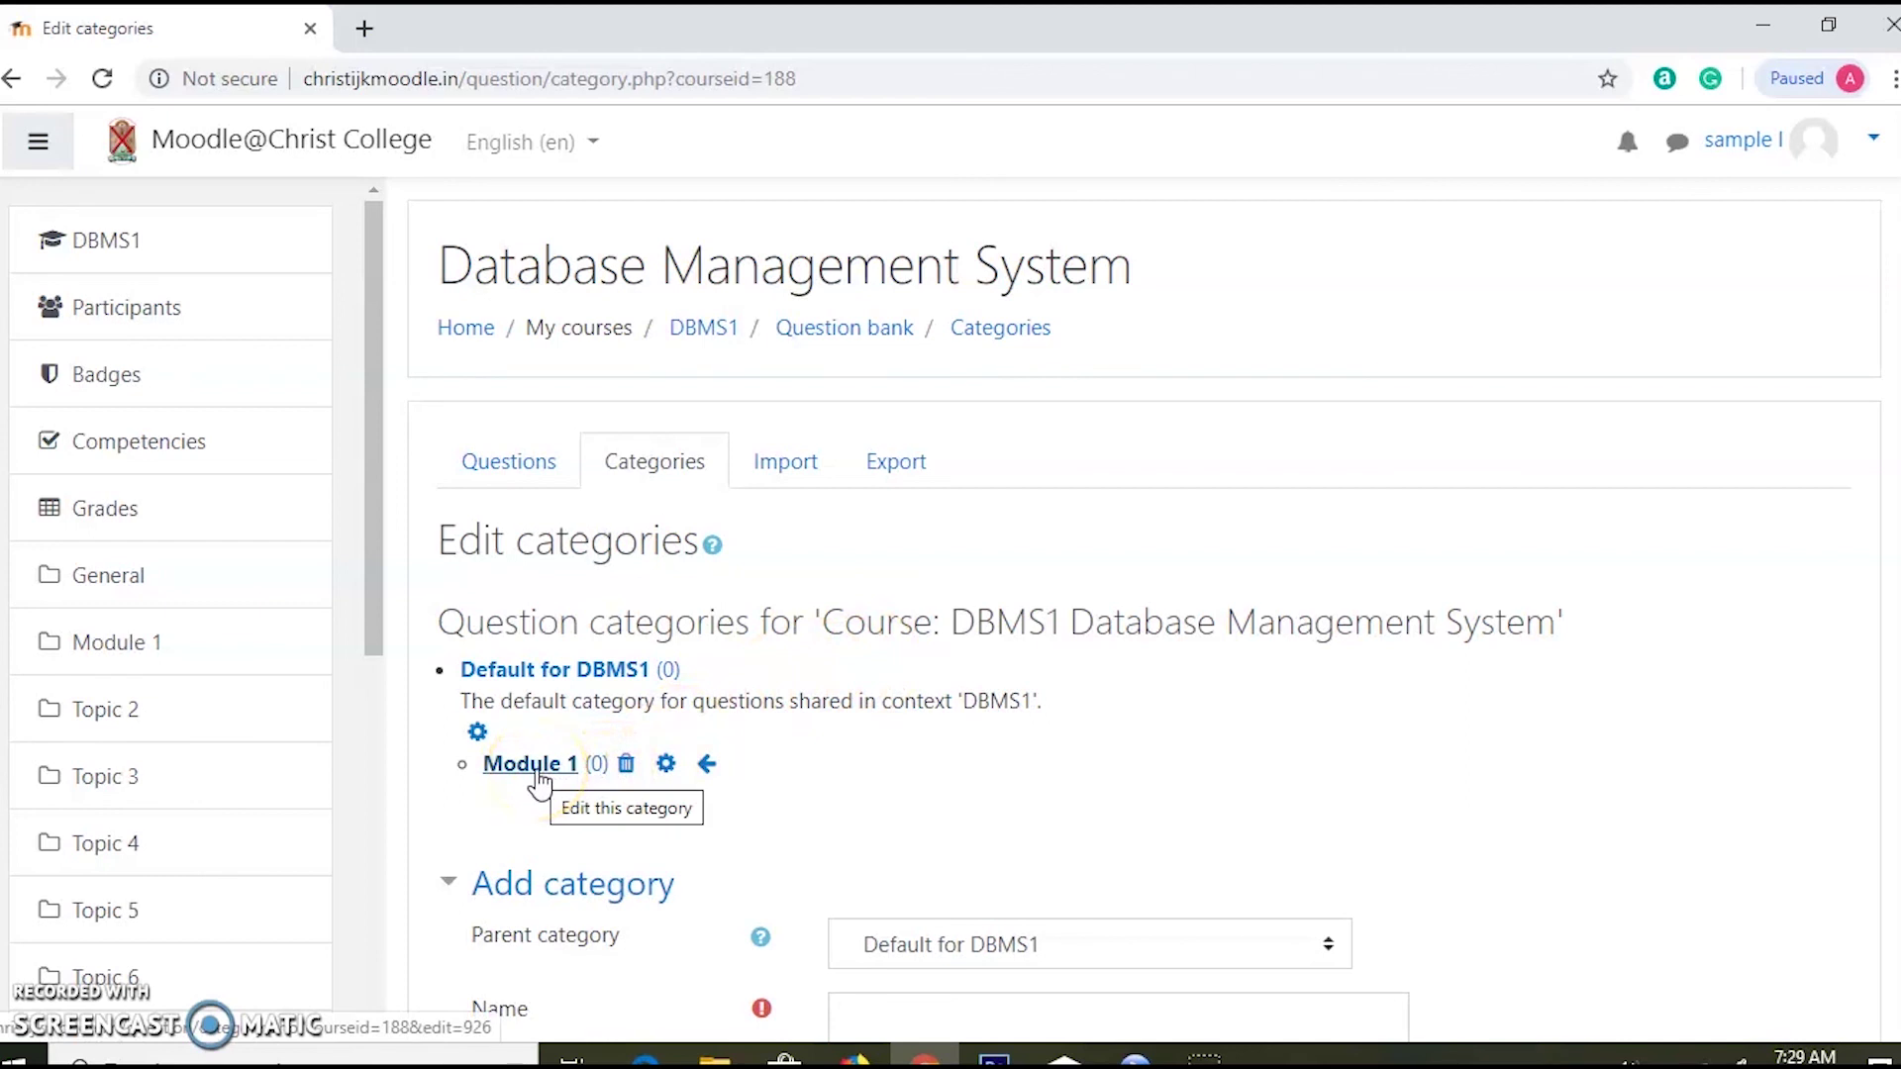
Step: Open the Module 1 category for editing, check its name and parent category, and save it without changes
{"action": "left_click", "coordinate": [666, 768]}
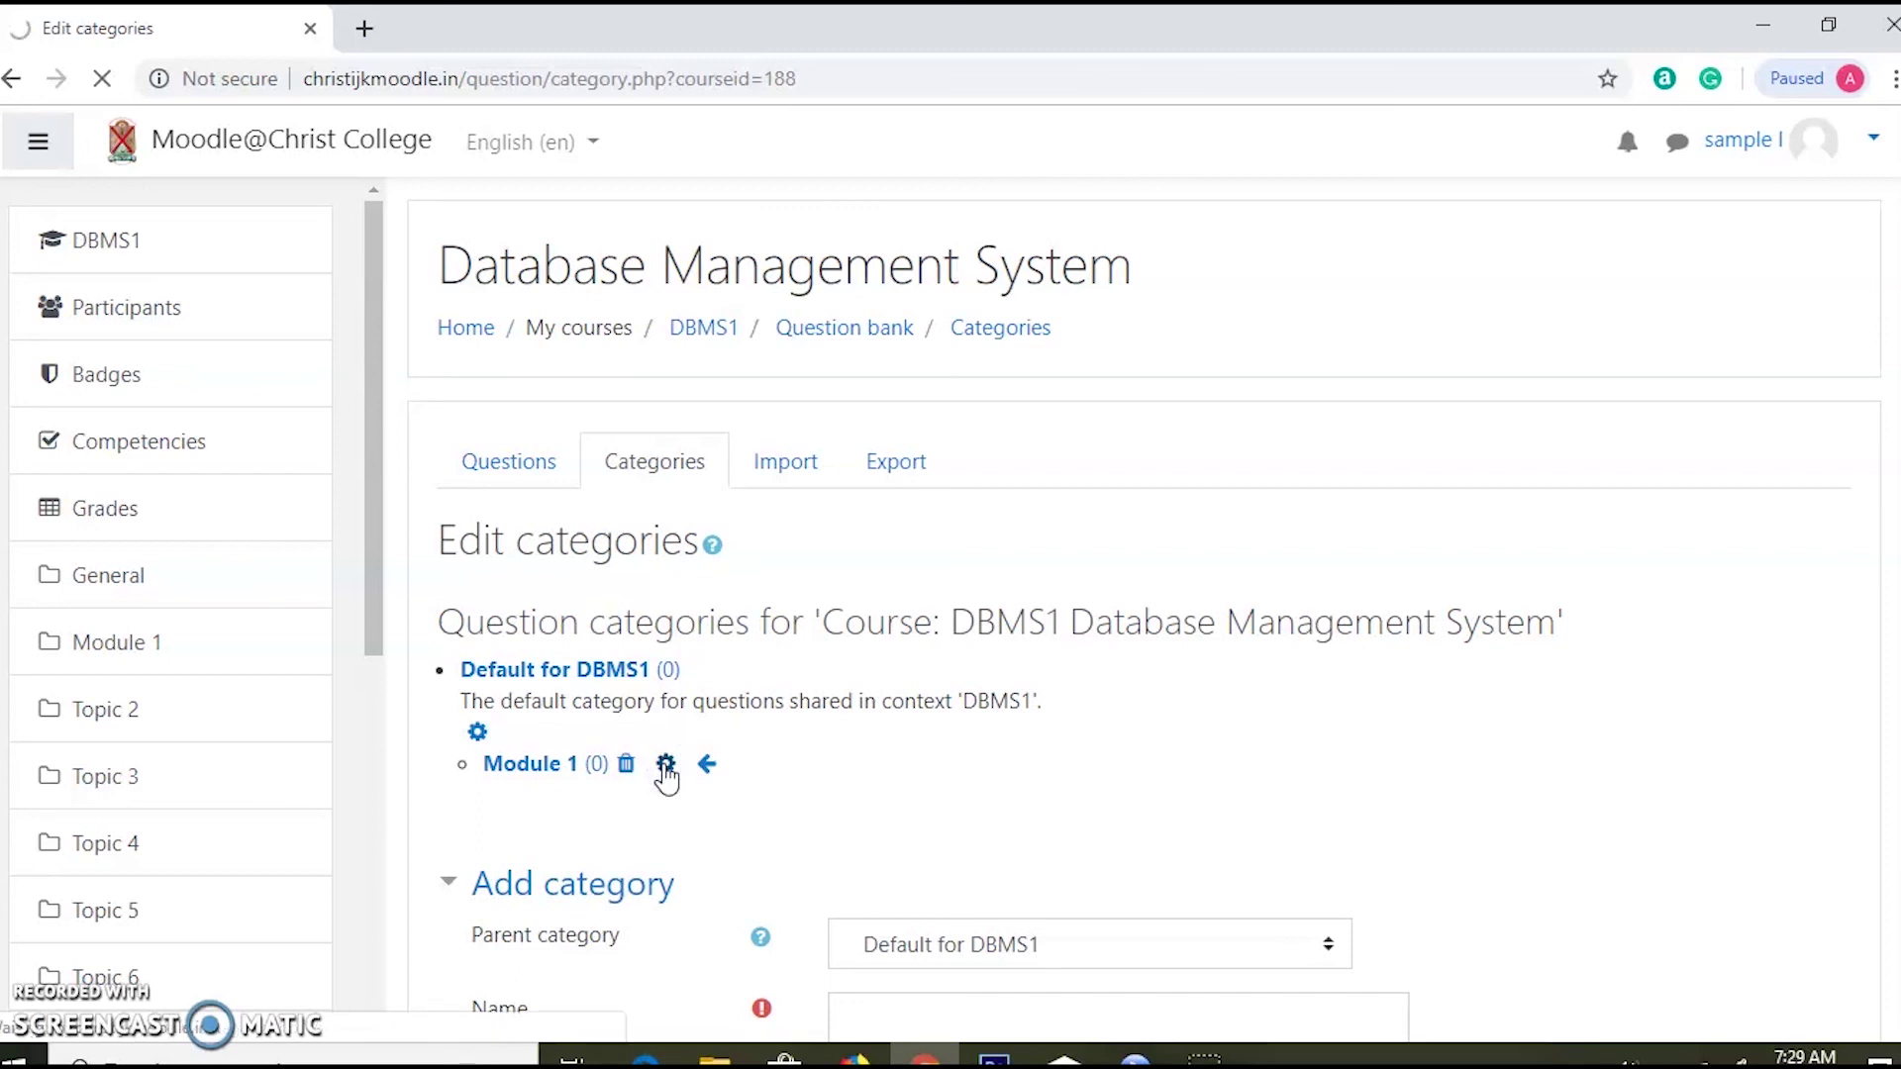
{"action": "left_click", "coordinate": [1042, 667]}
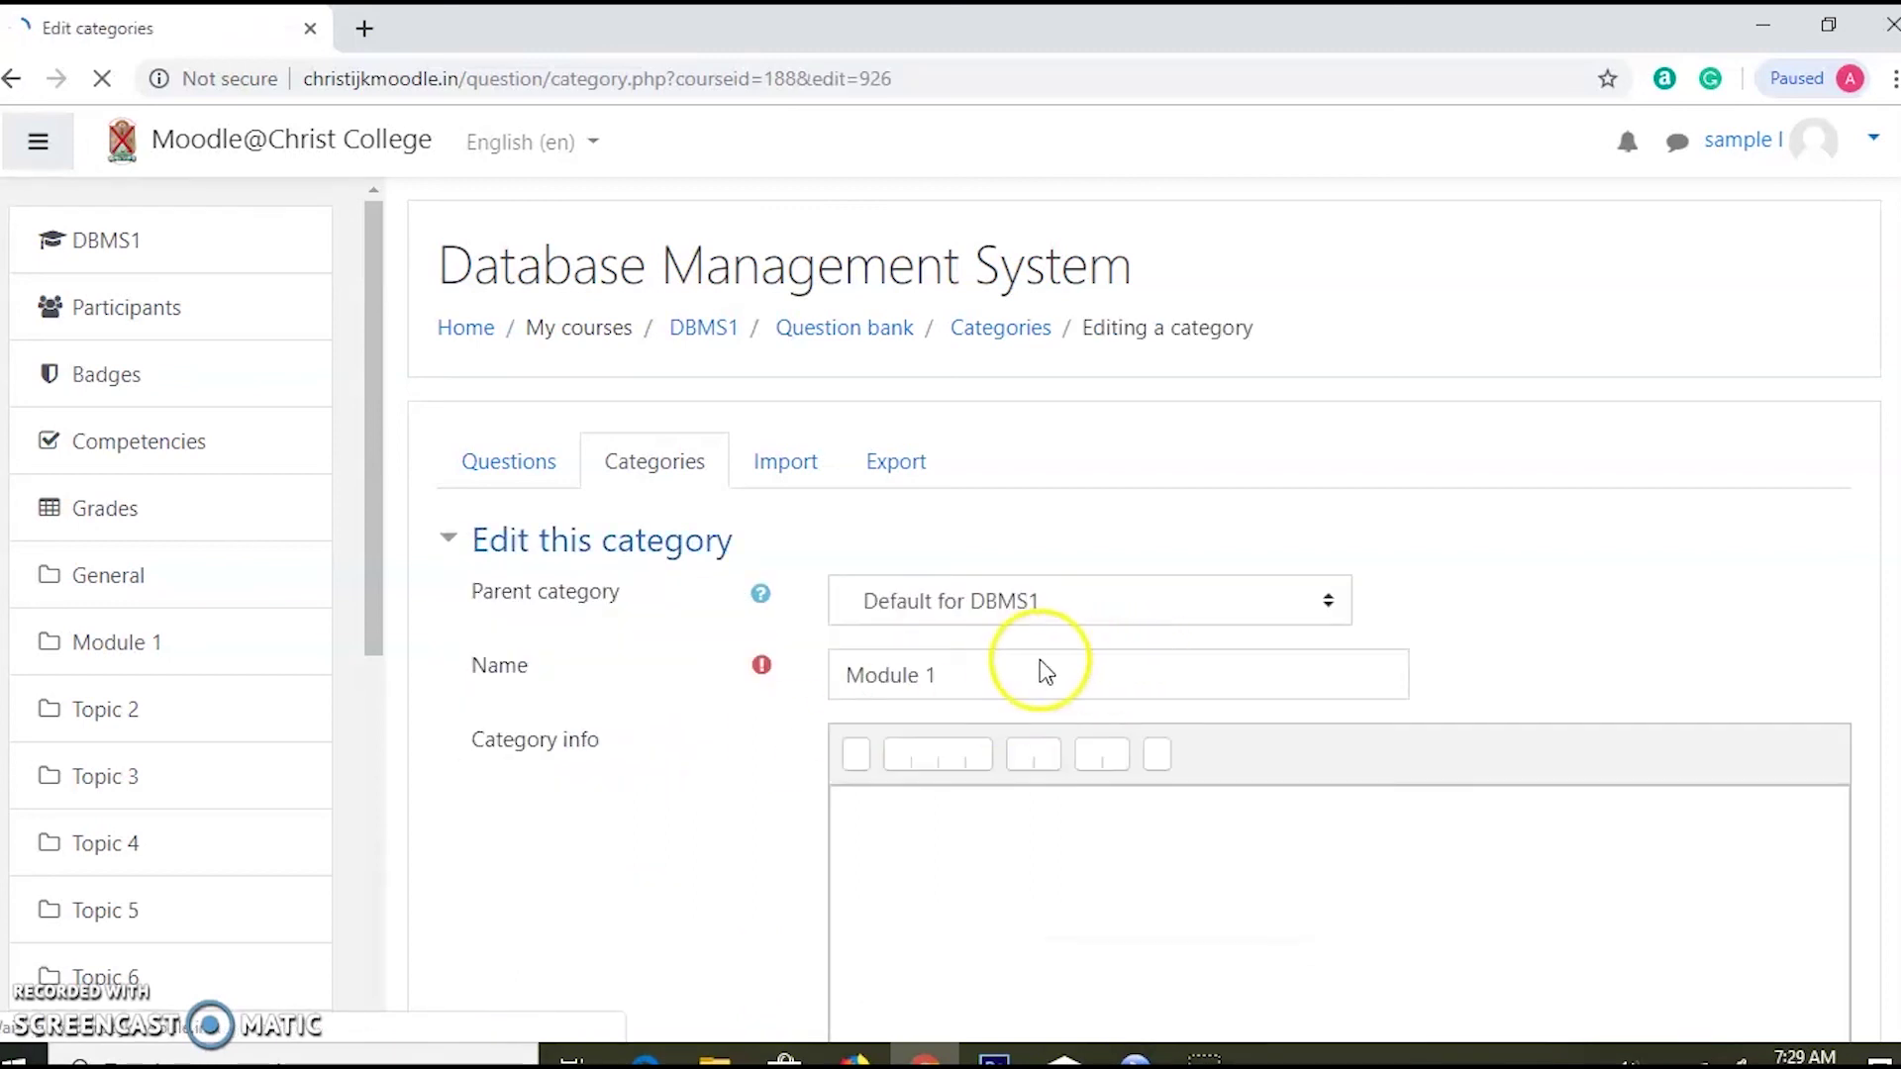
{"action": "mouse_move", "coordinate": [1009, 663]}
{"action": "left_mouse_down"}
{"action": "mouse_move", "coordinate": [831, 670]}
{"action": "mouse_move", "coordinate": [1010, 671]}
{"action": "left_mouse_up"}
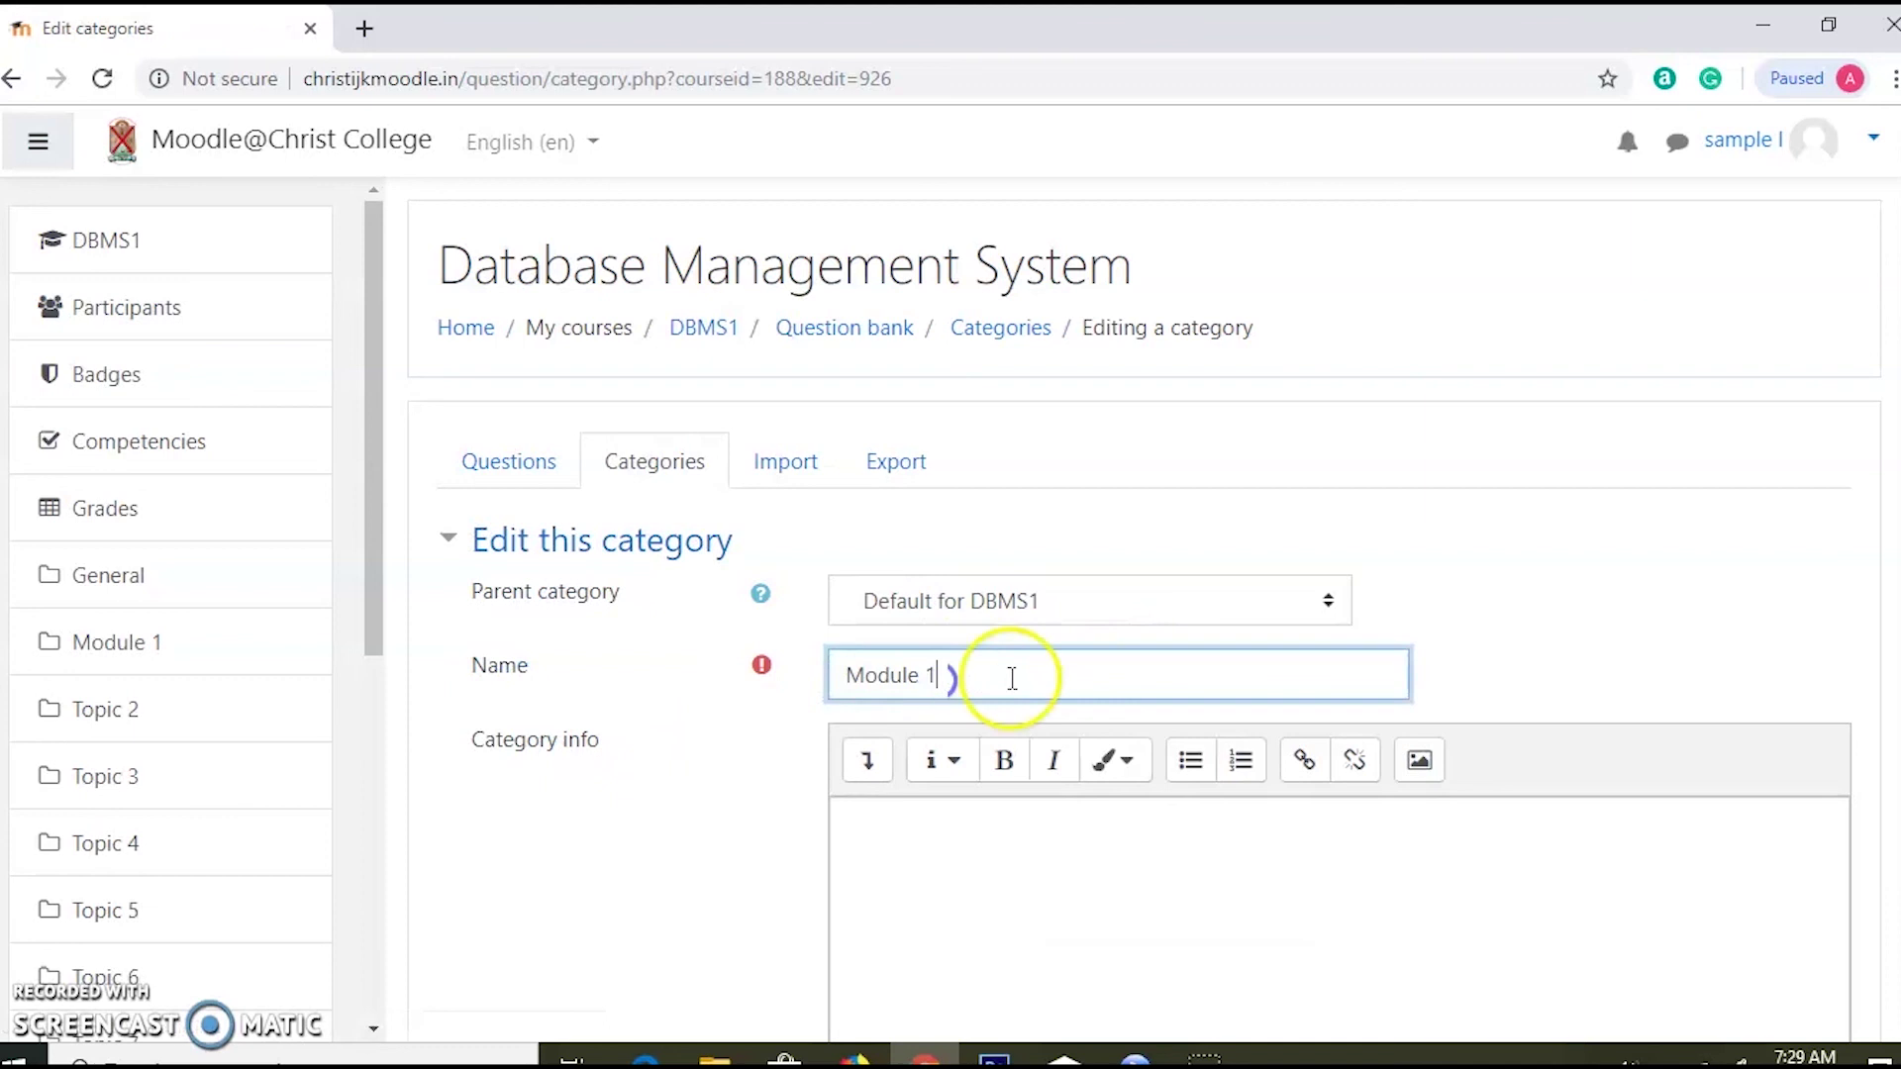
{"action": "left_click", "coordinate": [1185, 615]}
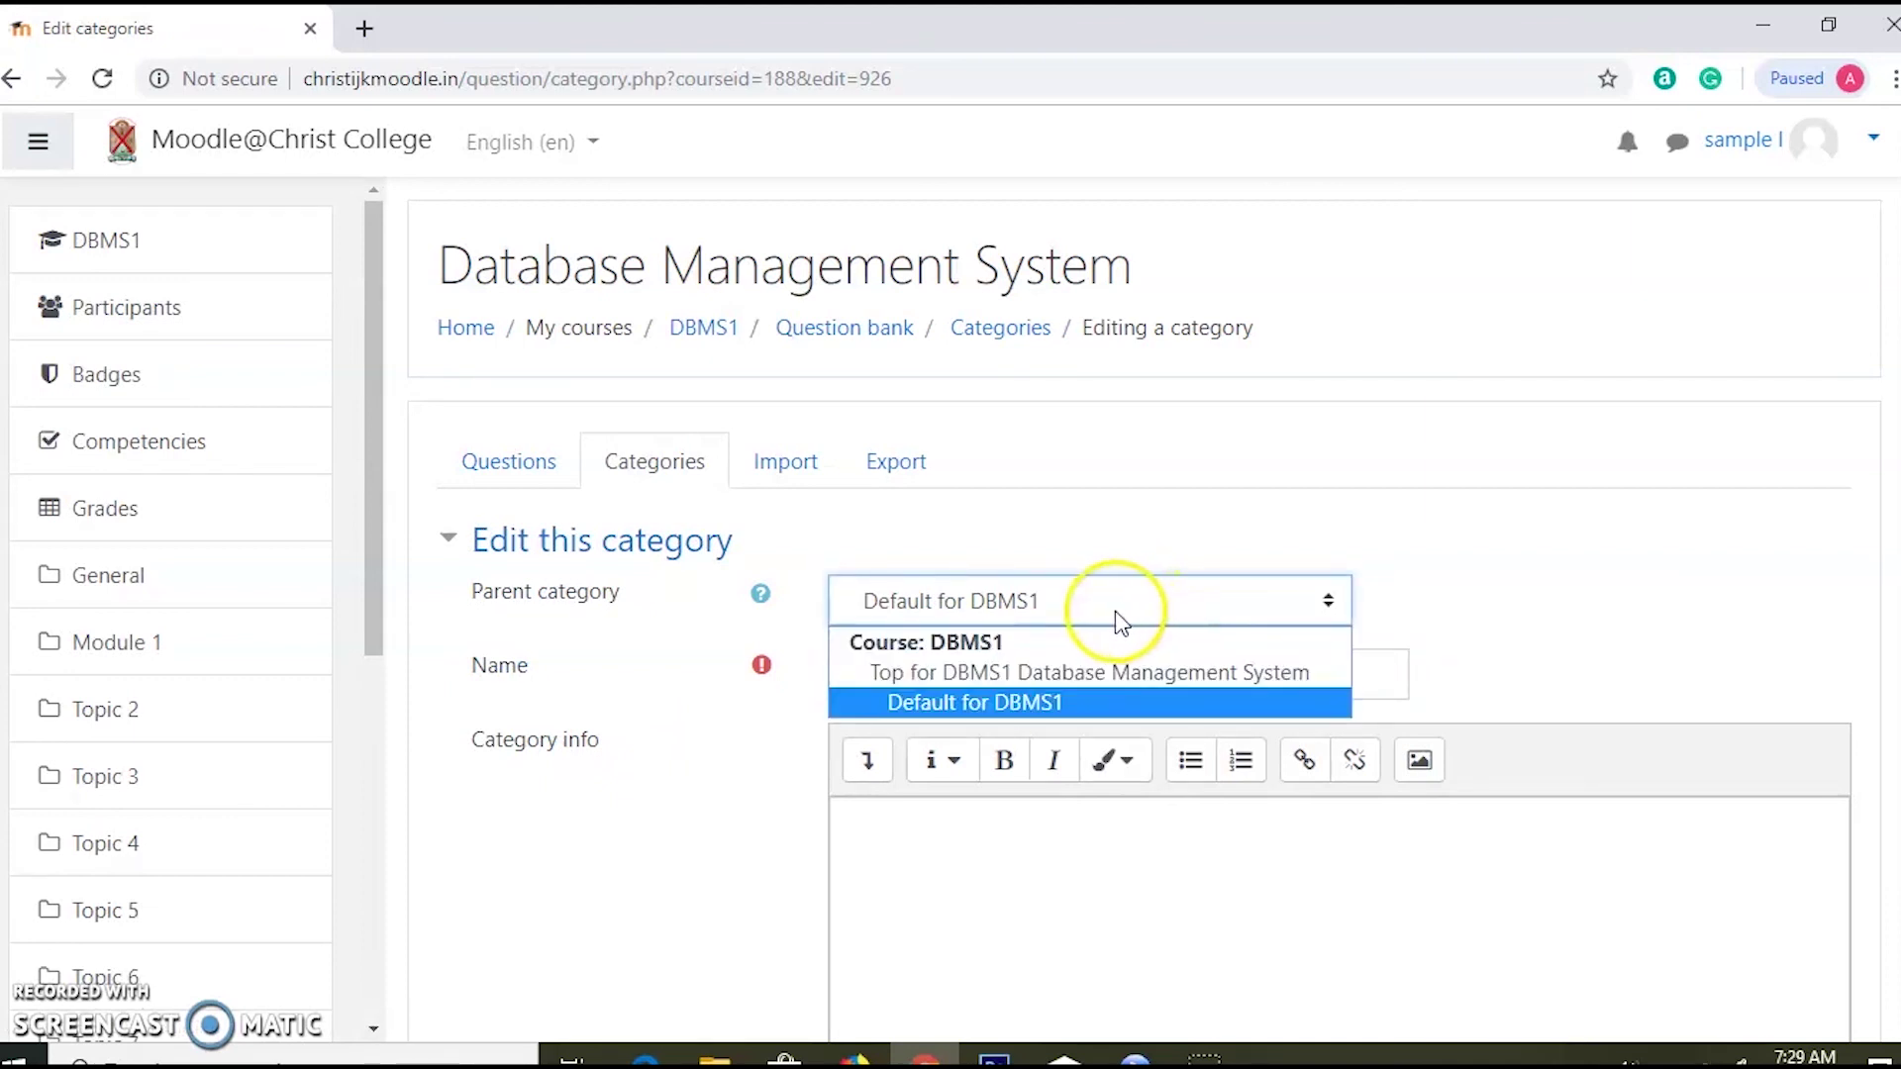
{"action": "left_click", "coordinate": [1383, 537]}
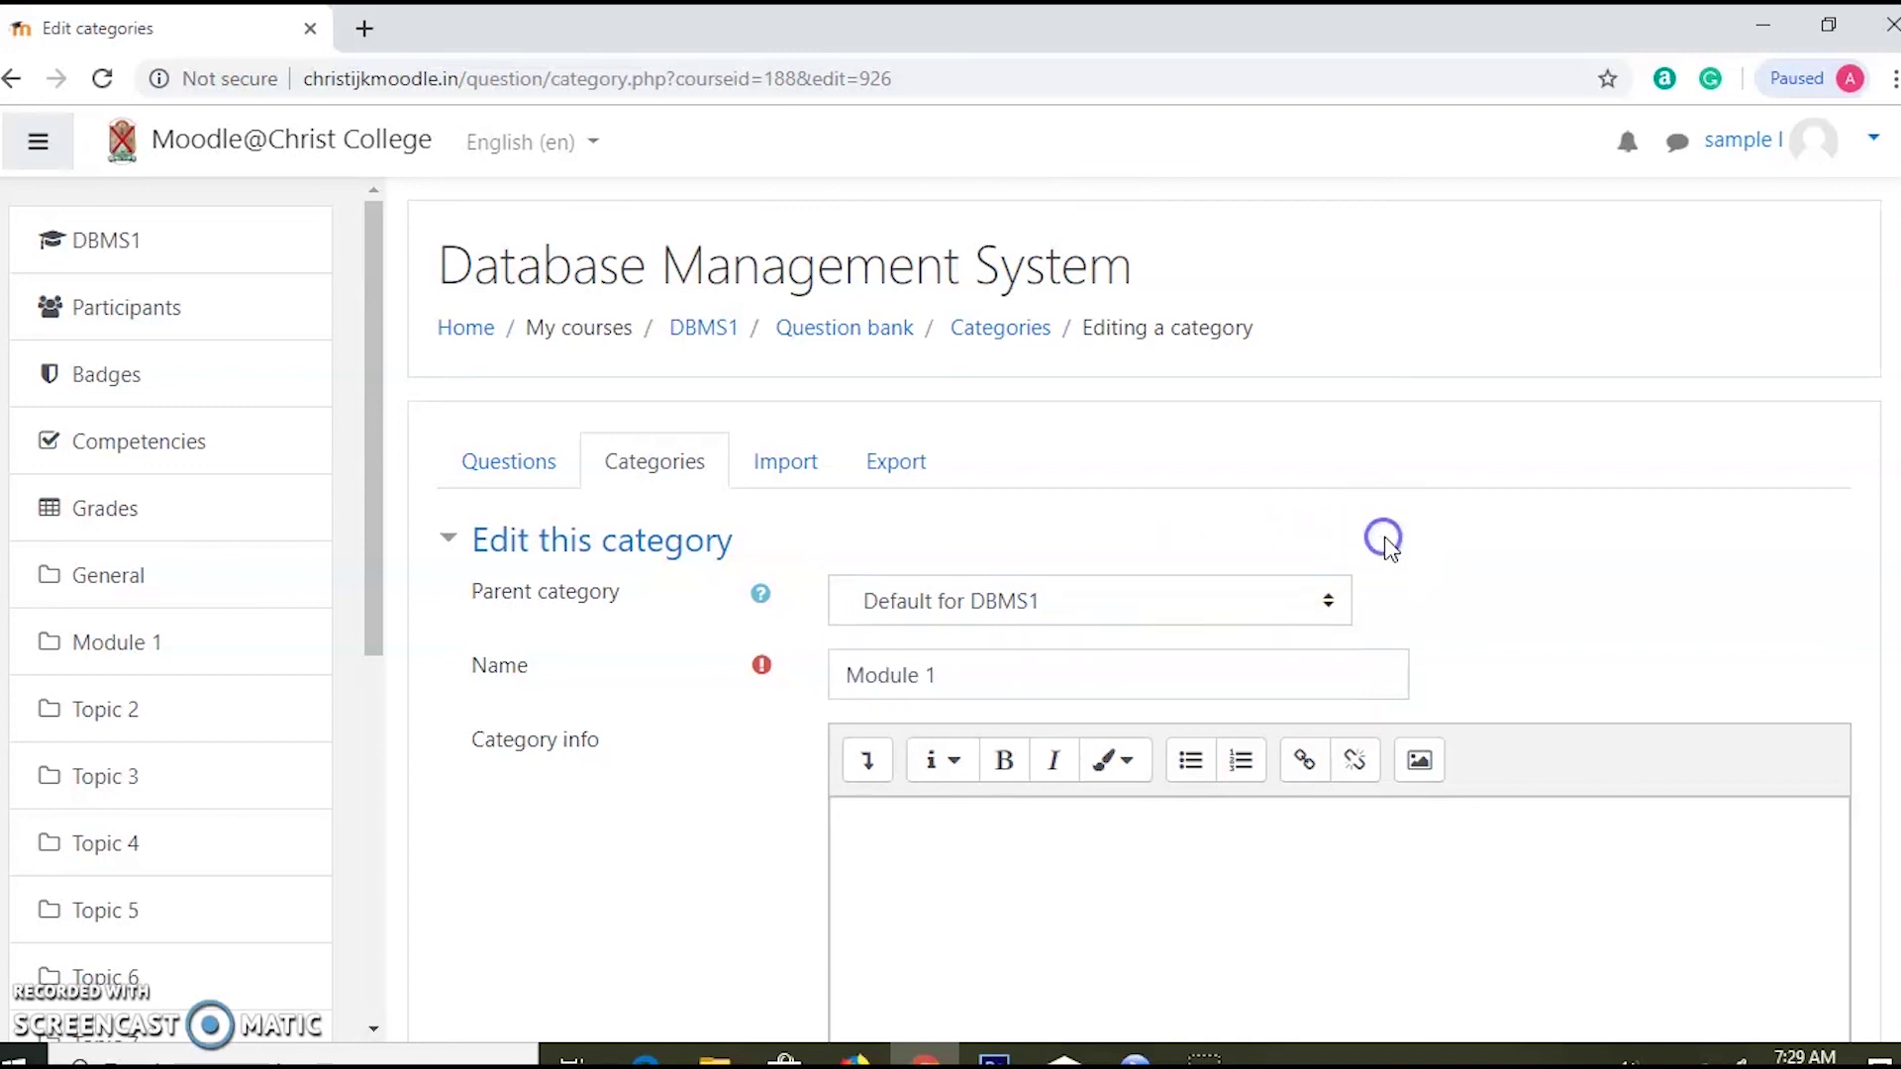
{"action": "scroll", "coordinate": [1209, 607], "scroll_direction": "down", "scroll_amount": 6}
{"action": "left_click", "coordinate": [945, 540]}
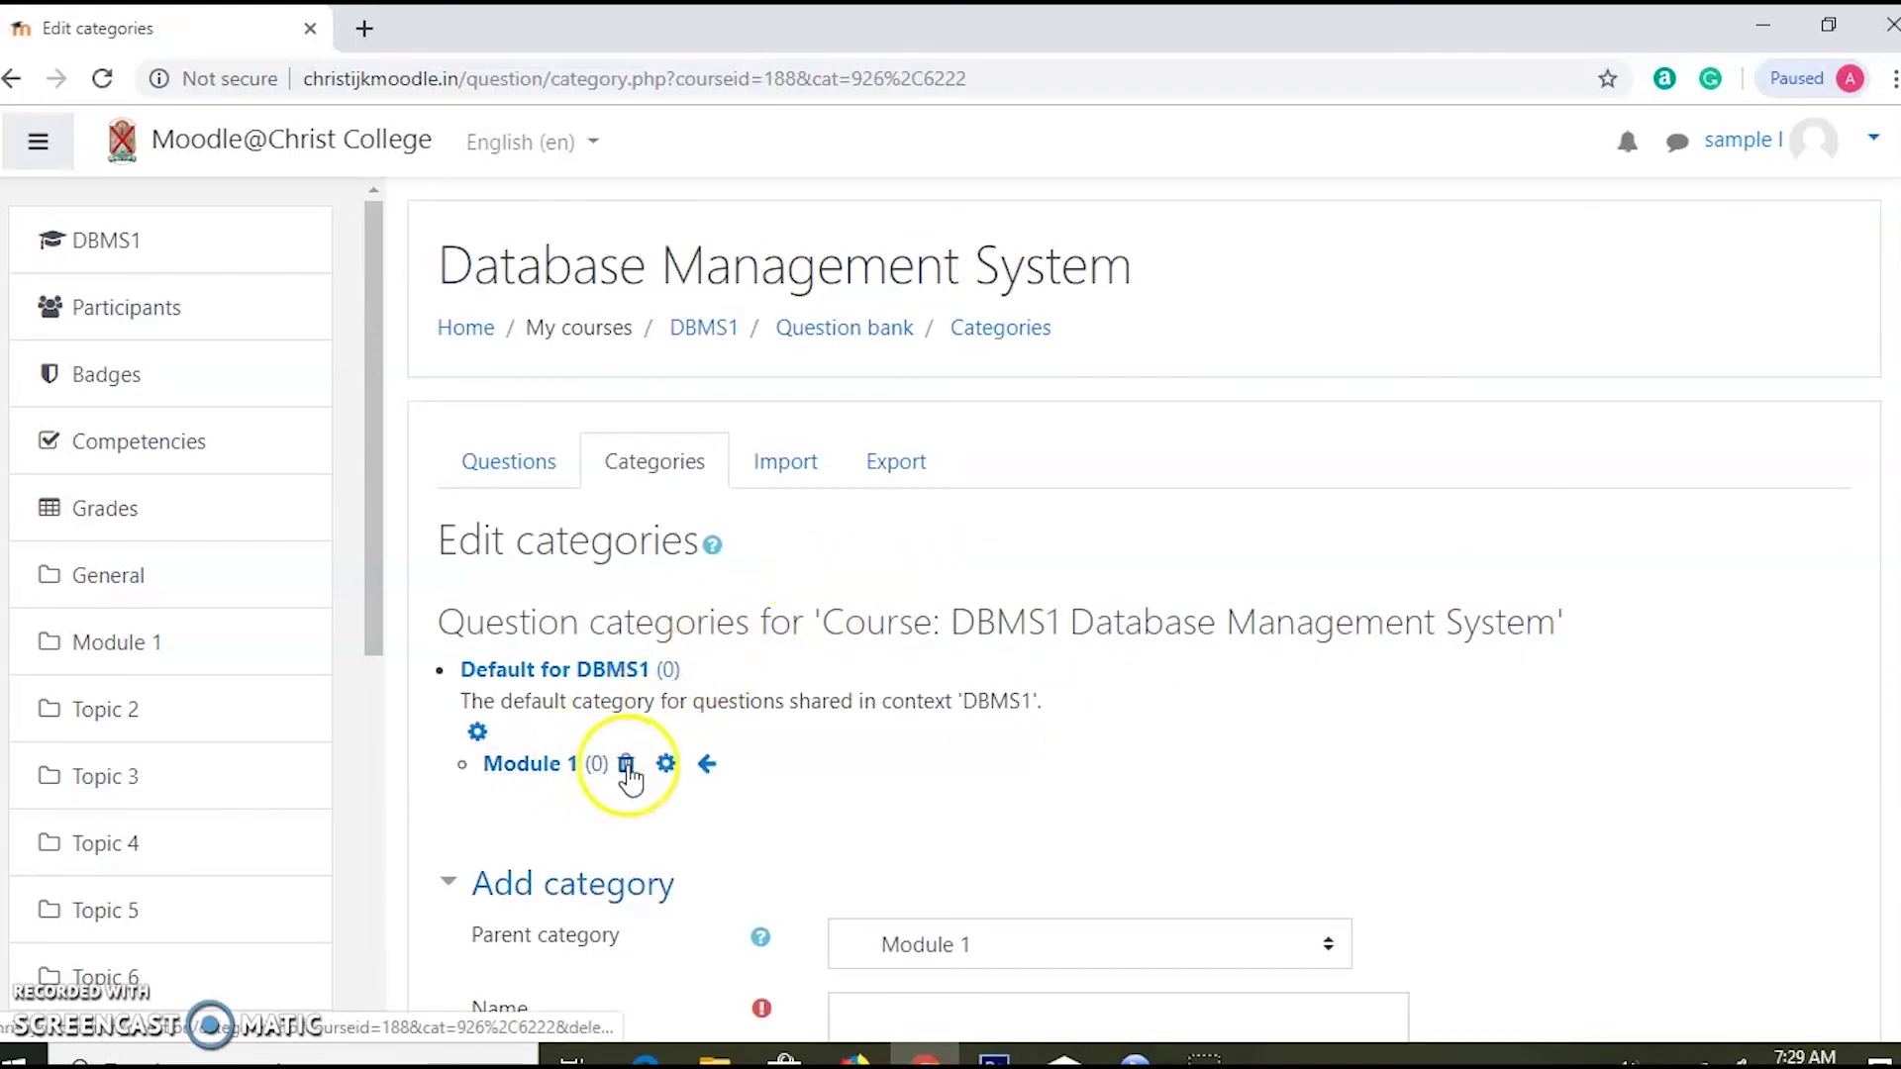
Step: Add a question category named Module 2 with Default for DBMS1 as its parent category
{"action": "scroll", "coordinate": [852, 792], "scroll_direction": "down", "scroll_amount": 5}
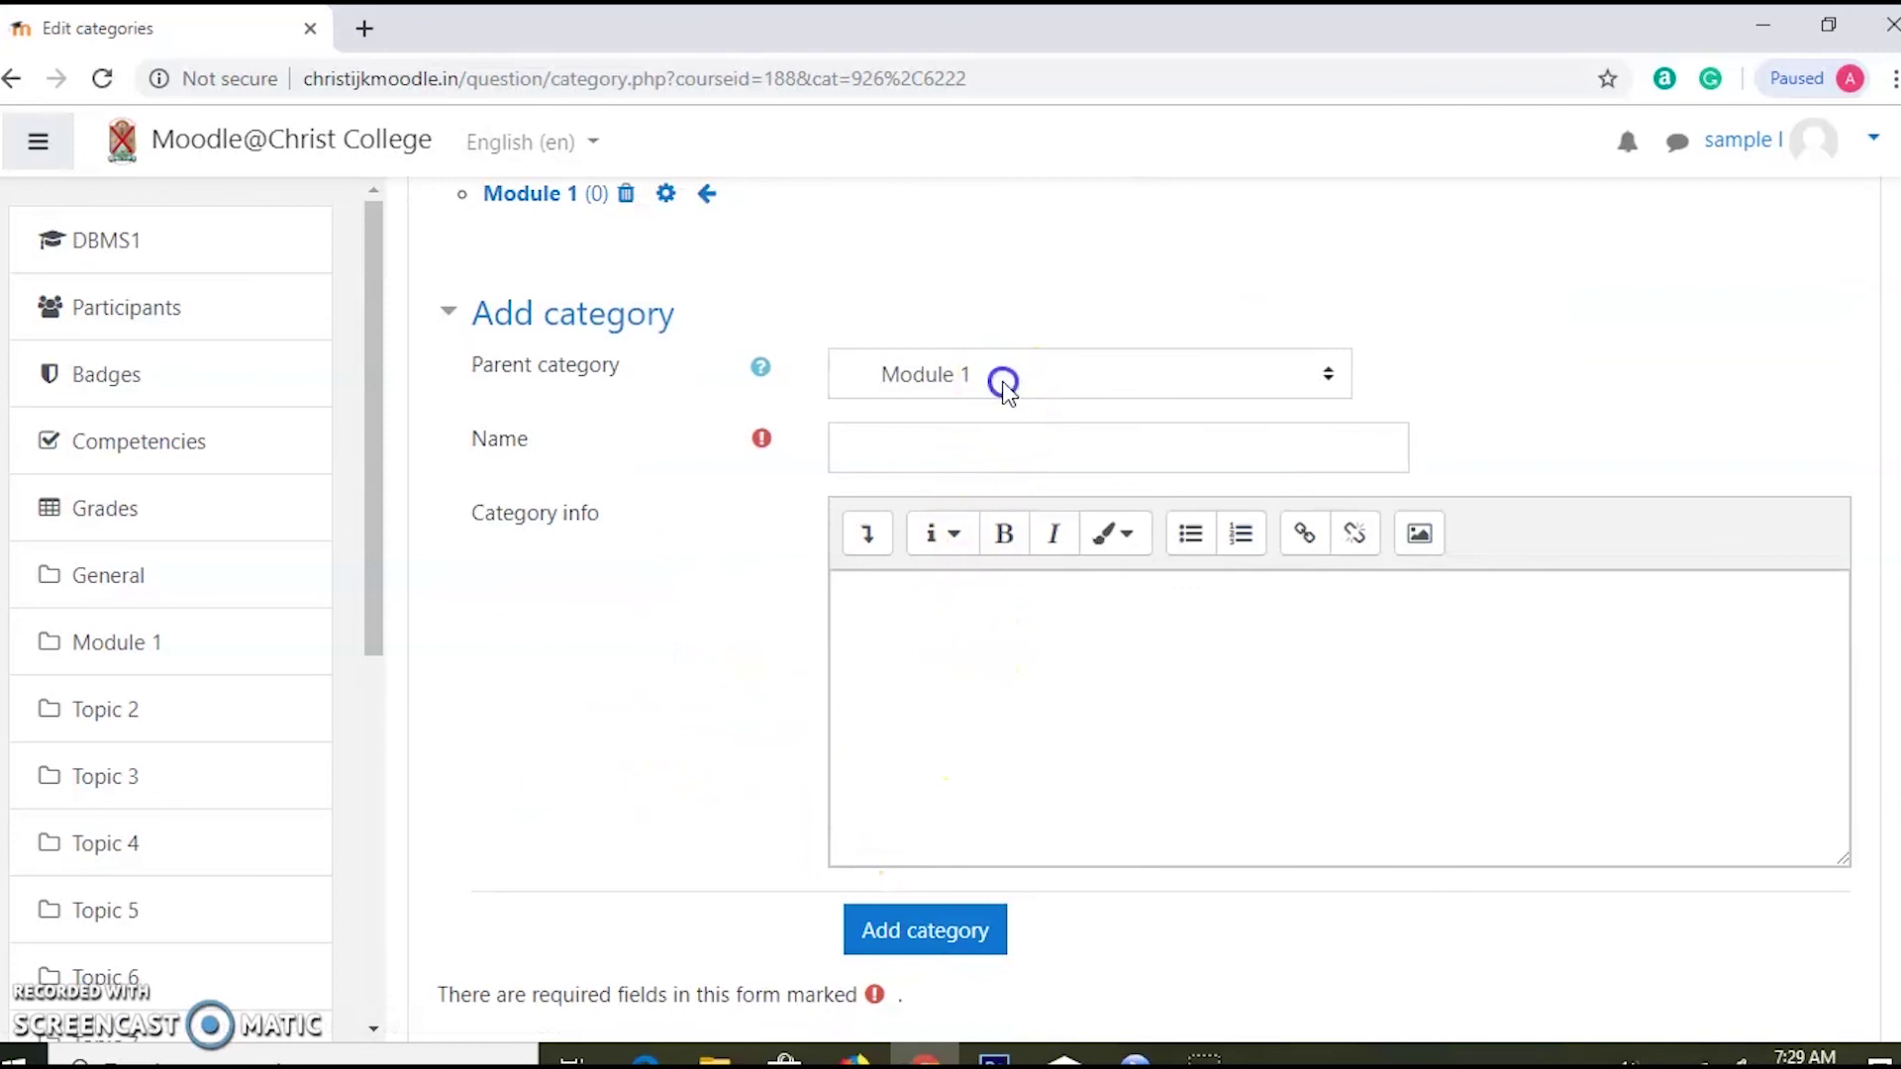
{"action": "left_click", "coordinate": [1001, 375]}
{"action": "left_click", "coordinate": [708, 414]}
{"action": "left_click", "coordinate": [896, 447]}
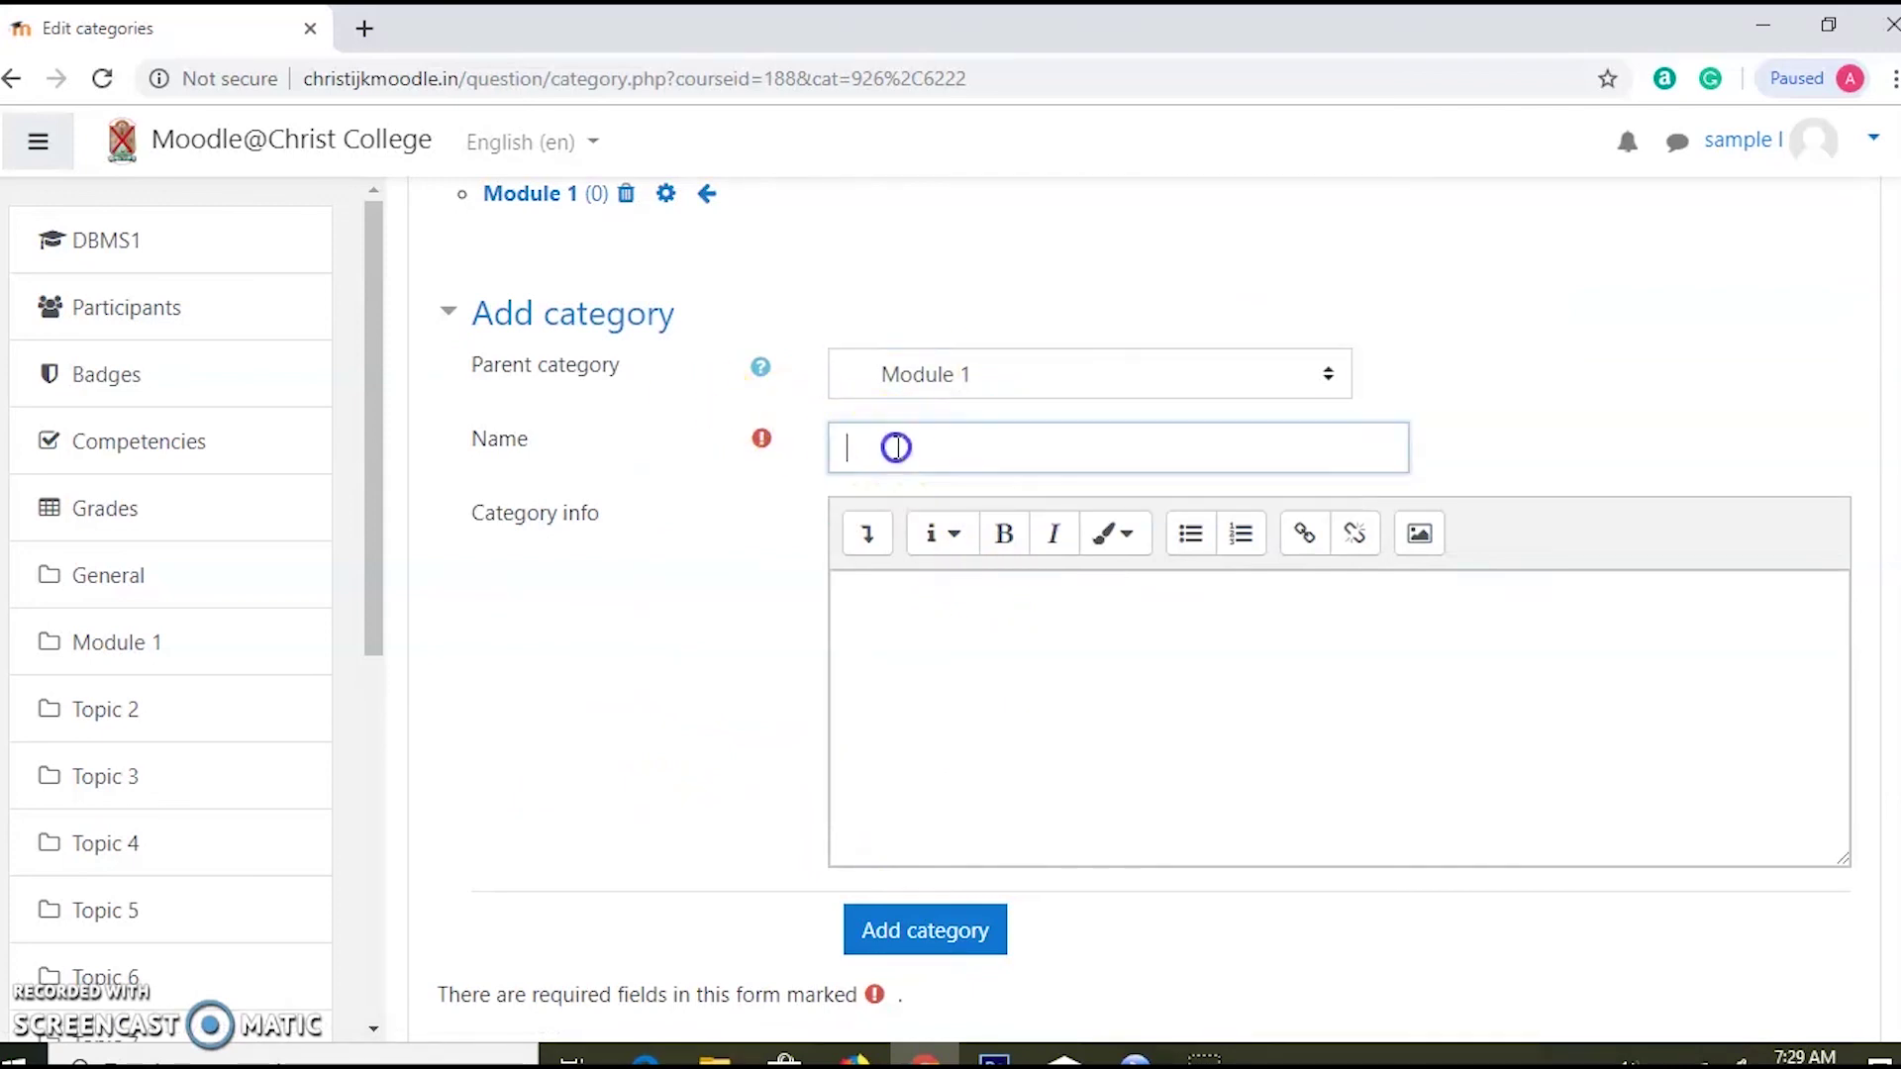
{"action": "type", "text": "Mo"}
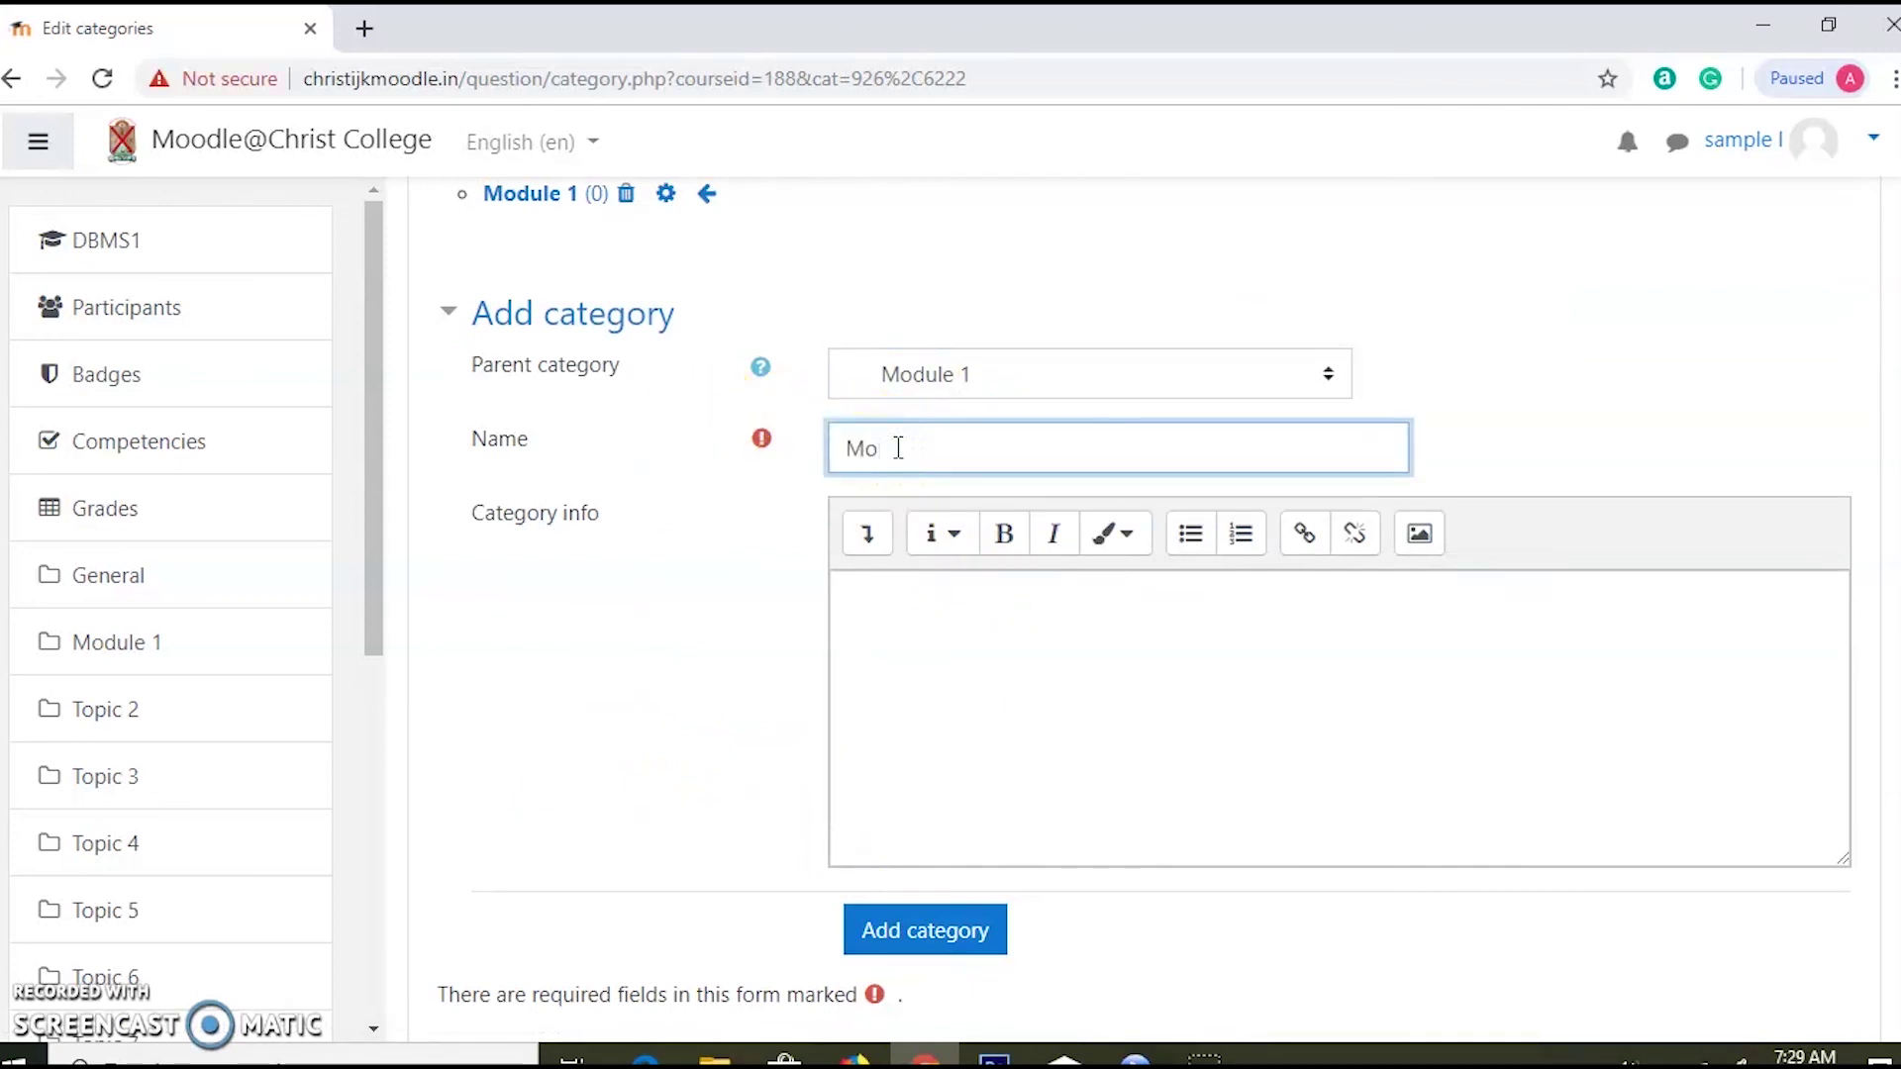
{"action": "type", "text": "dule 2"}
{"action": "left_click", "coordinate": [919, 380]}
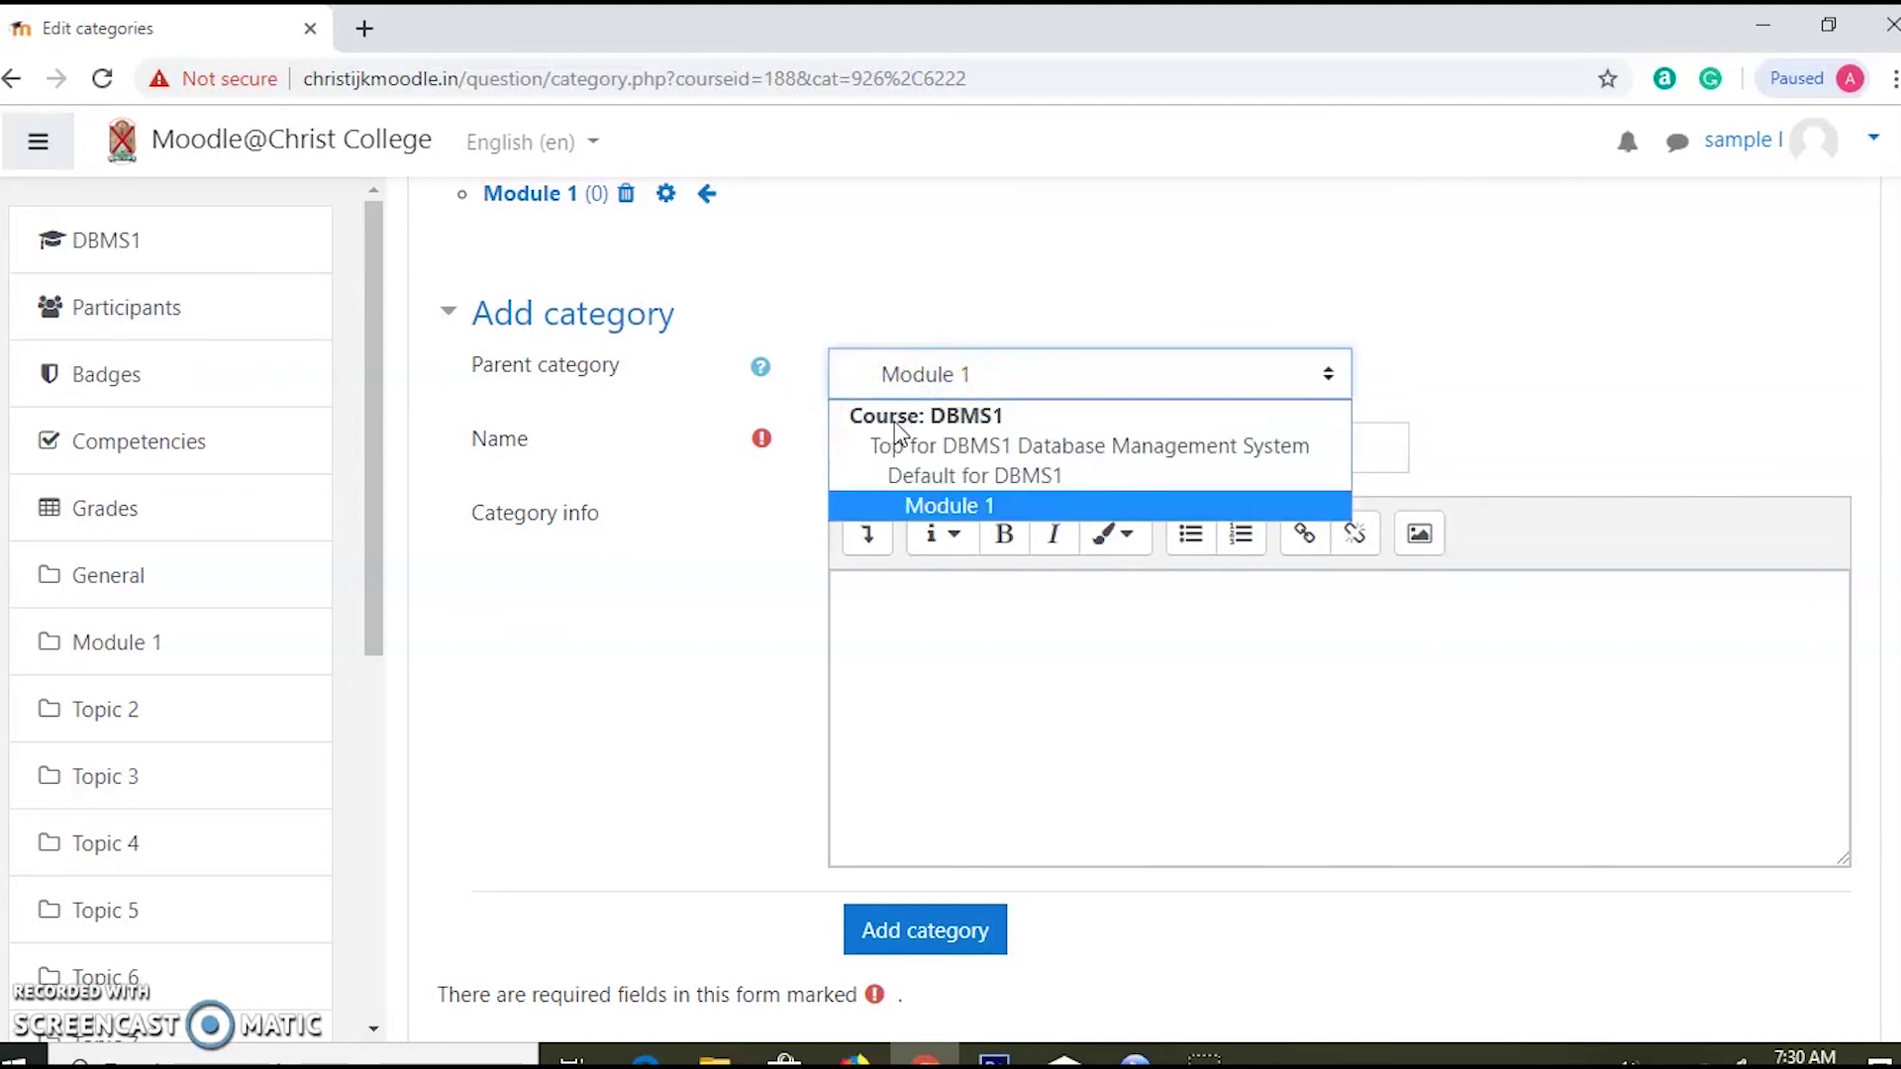
{"action": "left_click", "coordinate": [915, 479]}
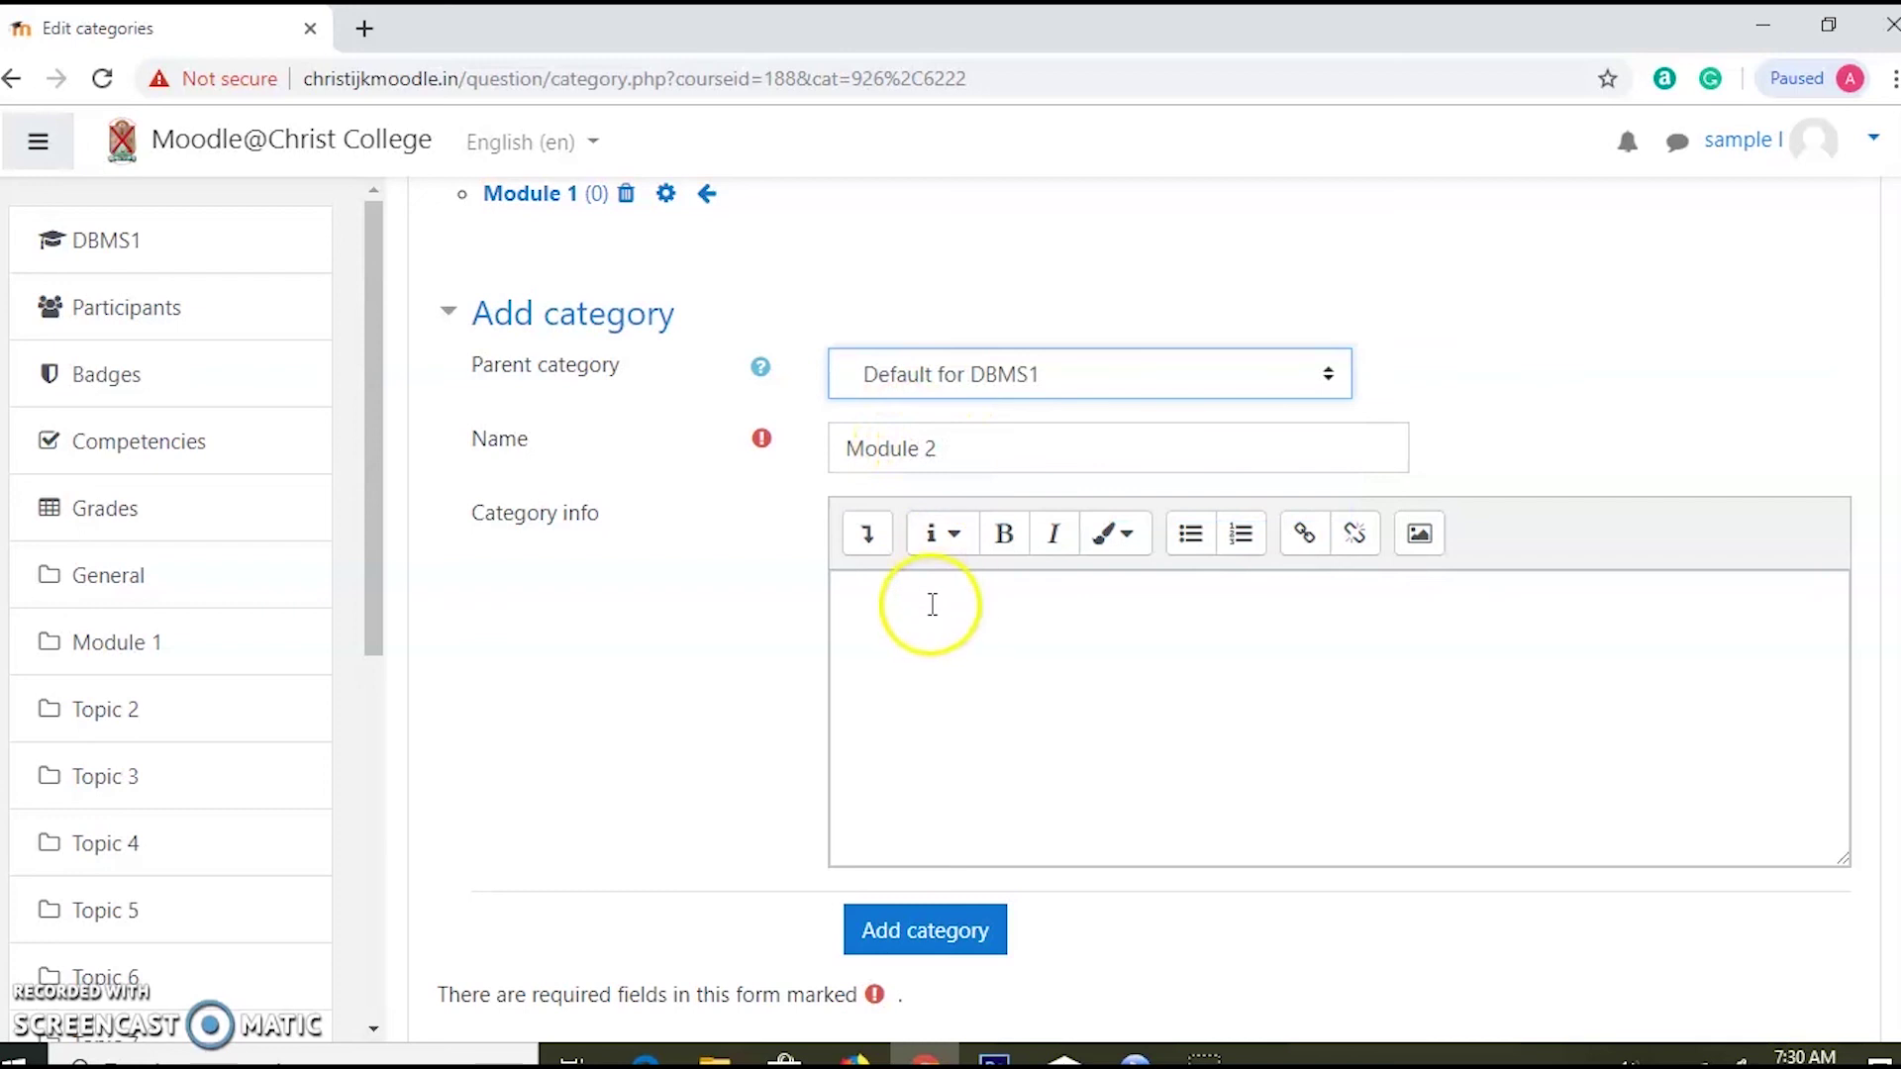
{"action": "left_click", "coordinate": [923, 936]}
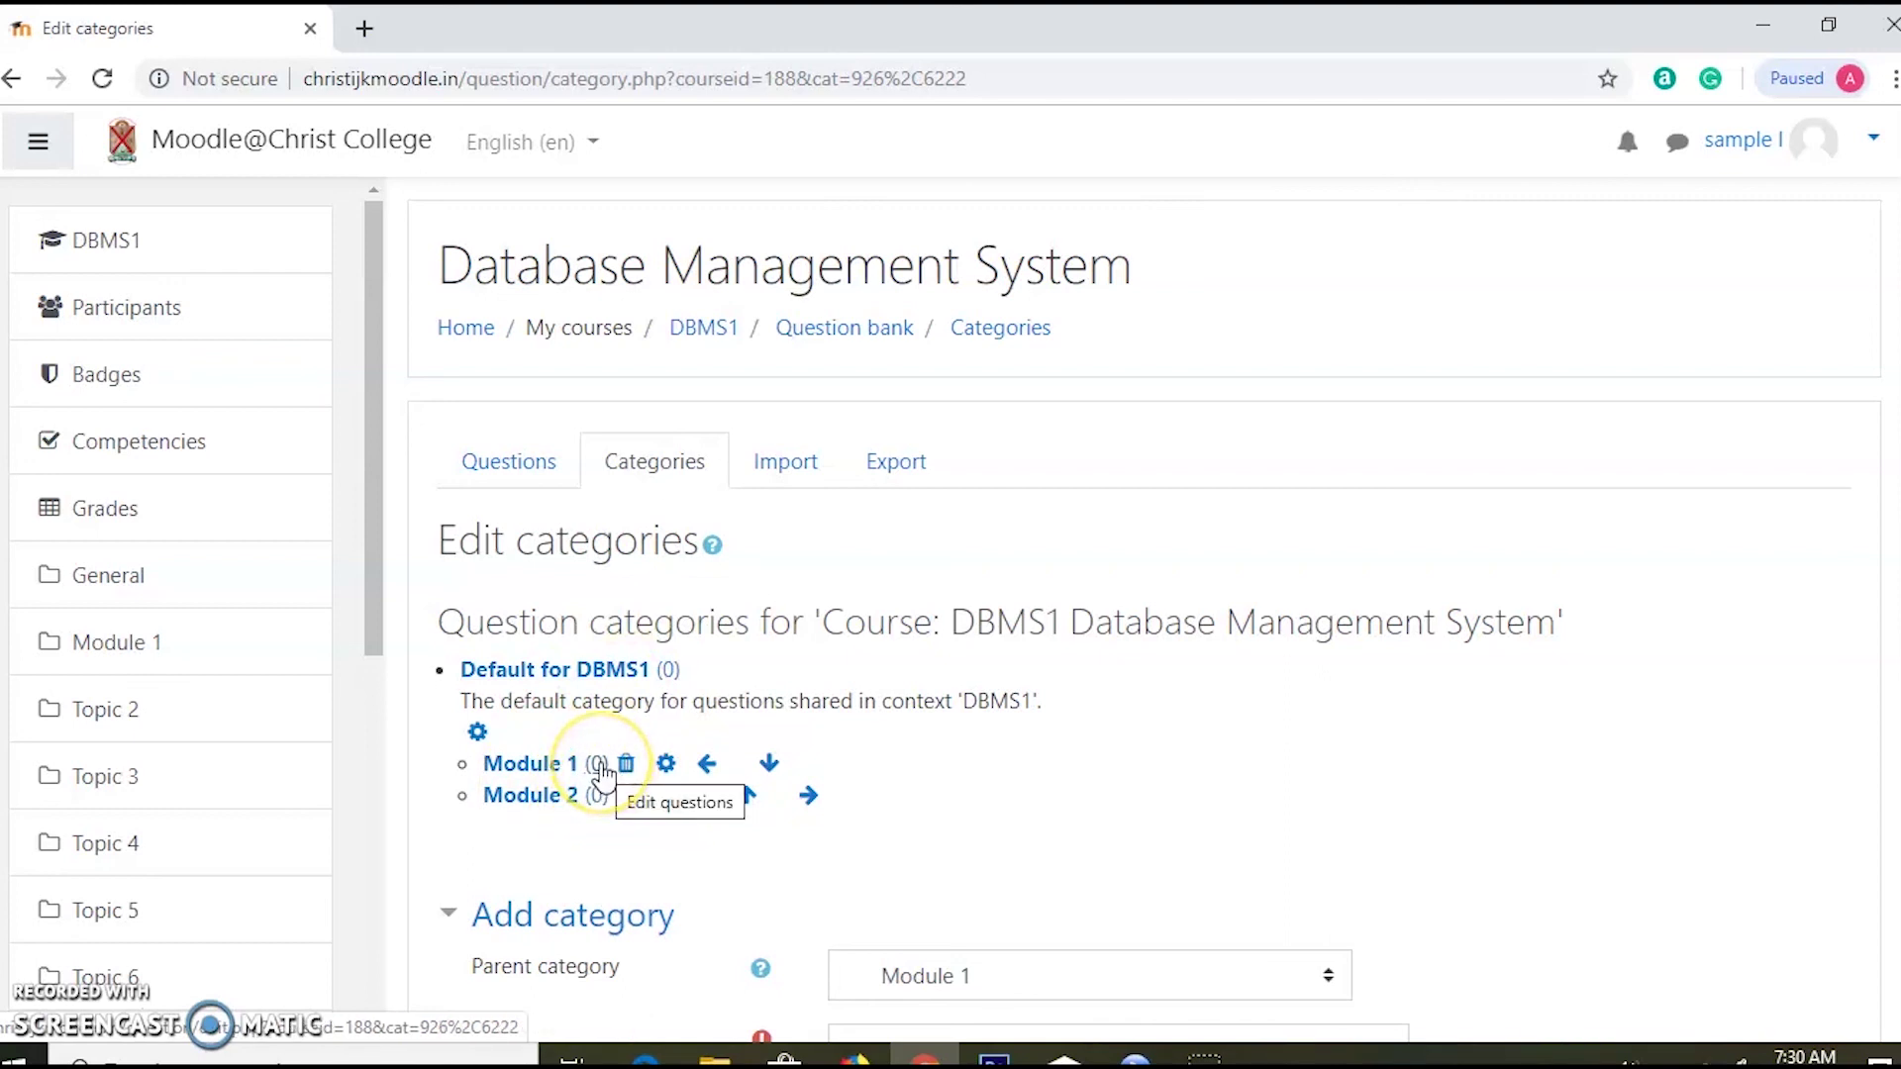
Step: Examine the Module 1 and Module 2 entries in the category list, including their options for moving and nesting
{"action": "left_click", "coordinate": [595, 800]}
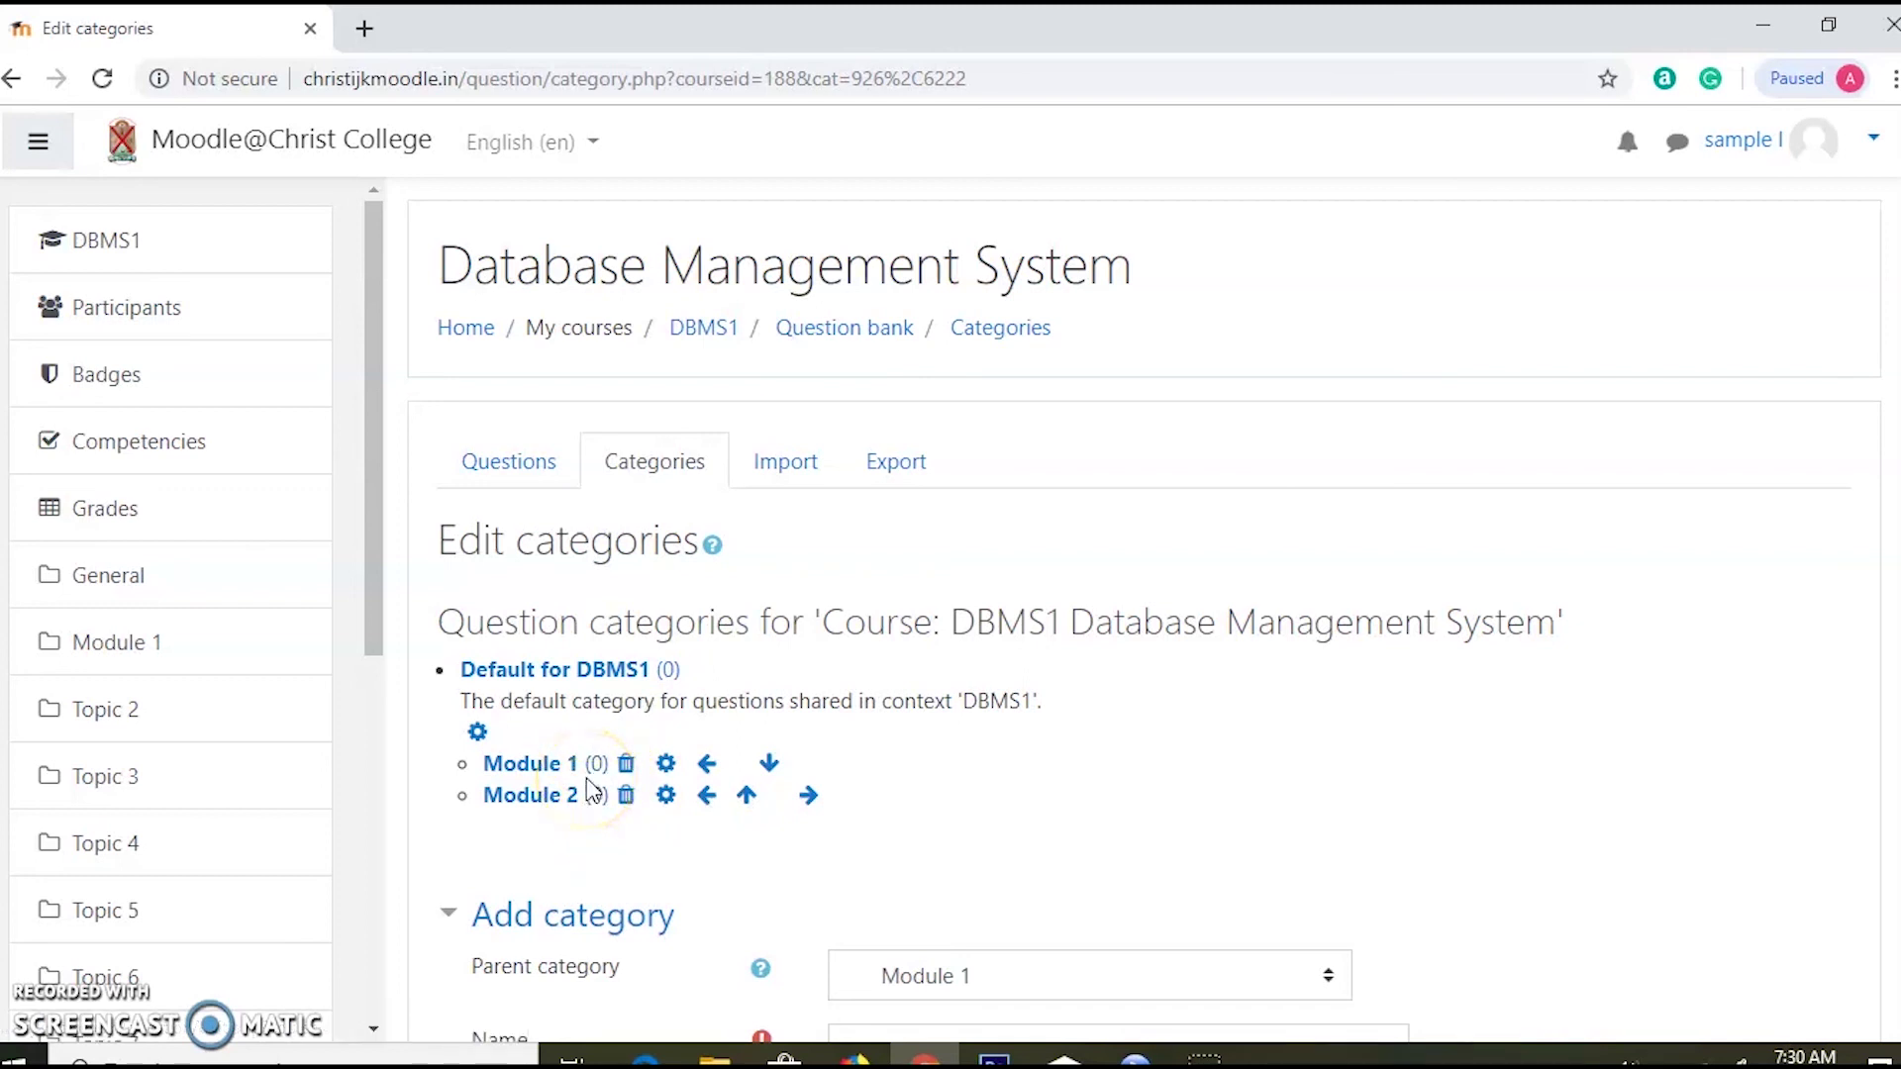
{"action": "scroll", "coordinate": [606, 745], "scroll_direction": "down", "scroll_amount": 3}
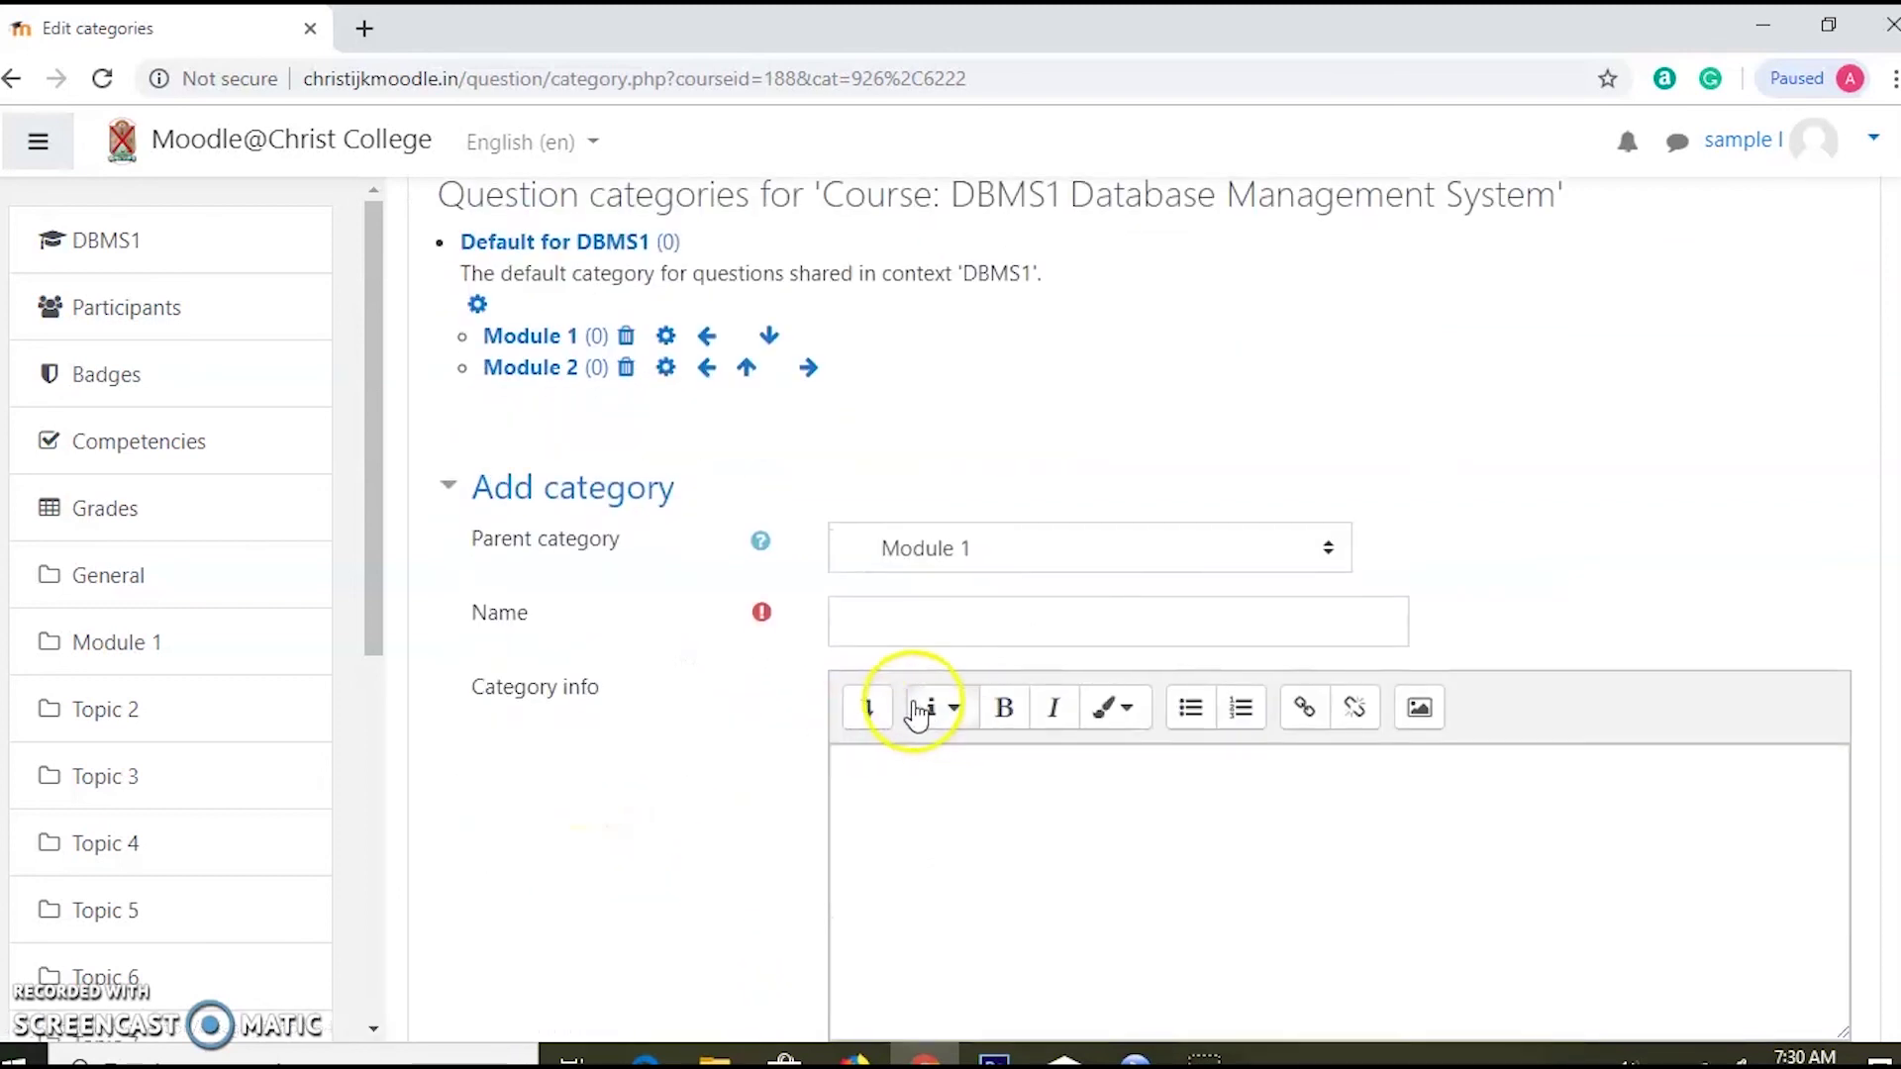
{"action": "scroll", "coordinate": [880, 666], "scroll_direction": "down", "scroll_amount": 3}
{"action": "scroll", "coordinate": [887, 663], "scroll_direction": "up", "scroll_amount": 1}
{"action": "scroll", "coordinate": [879, 666], "scroll_direction": "up", "scroll_amount": 3}
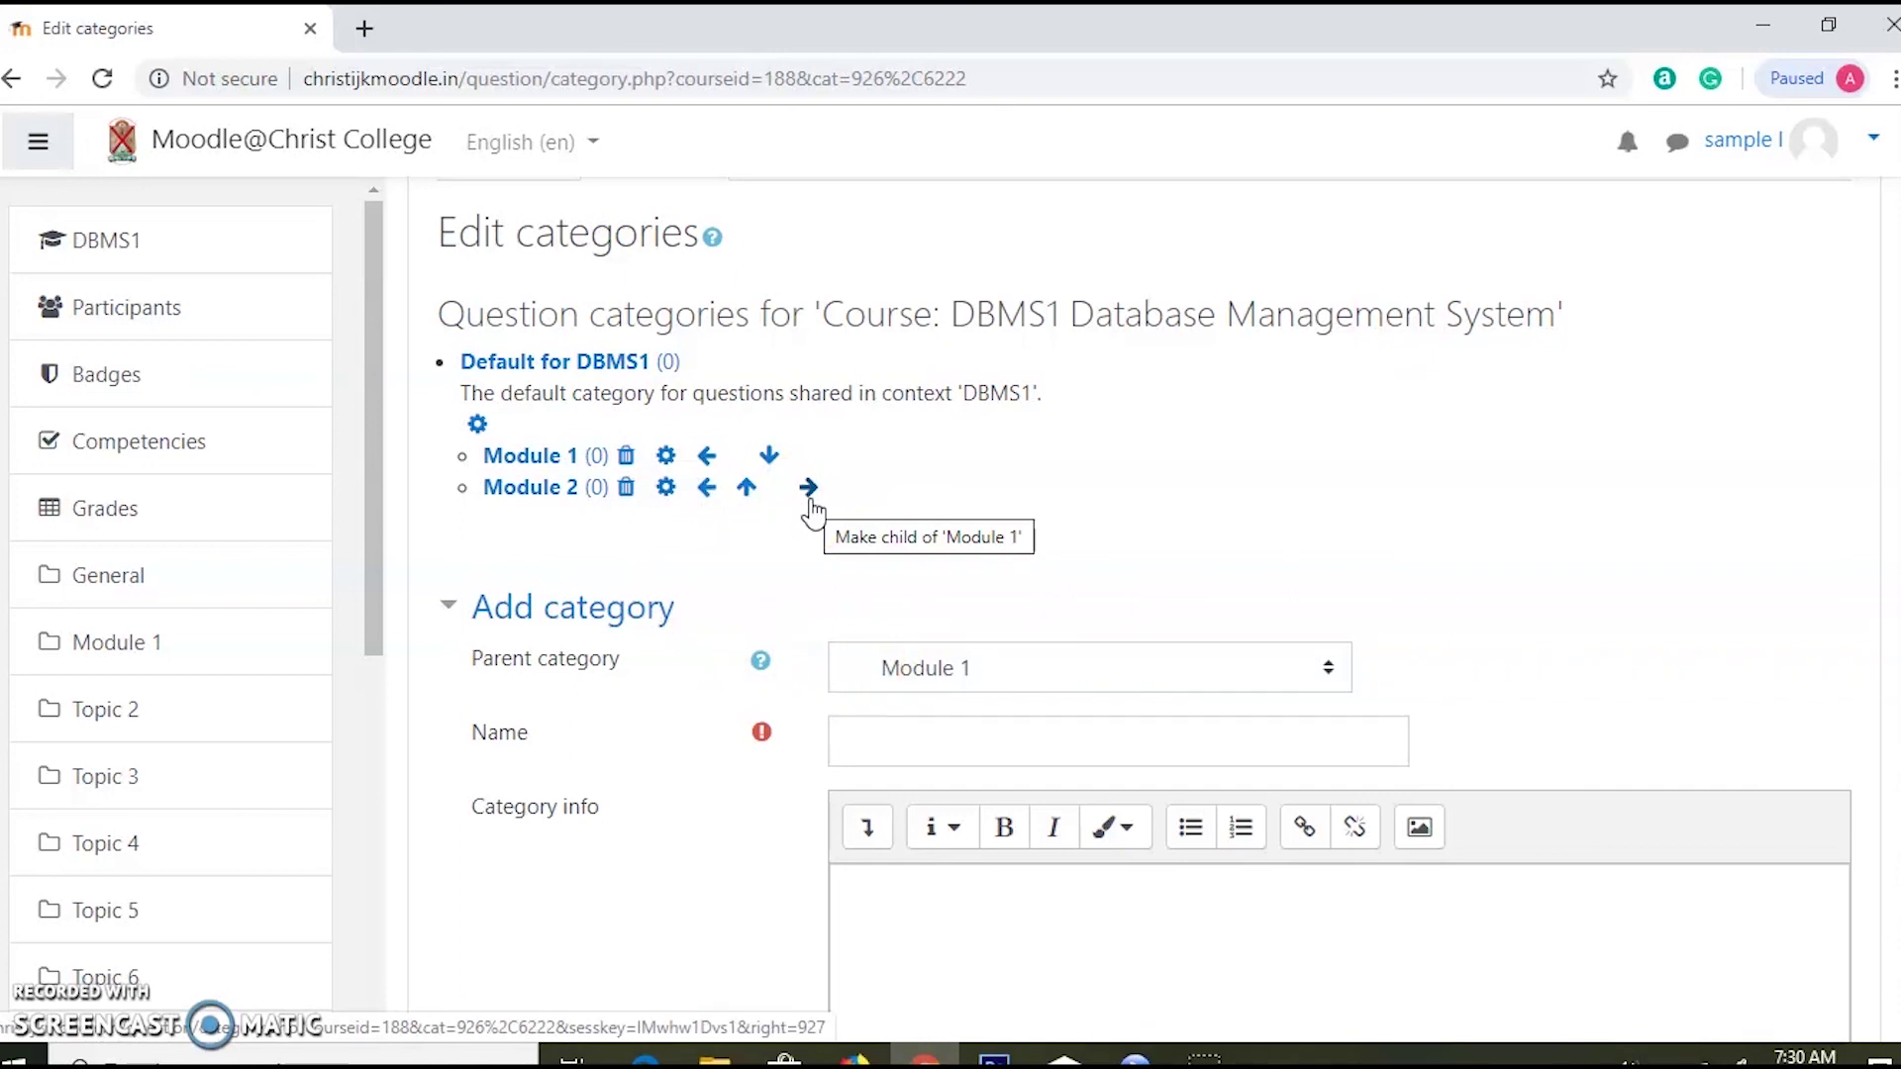
{"action": "scroll", "coordinate": [713, 493], "scroll_direction": "up", "scroll_amount": 3}
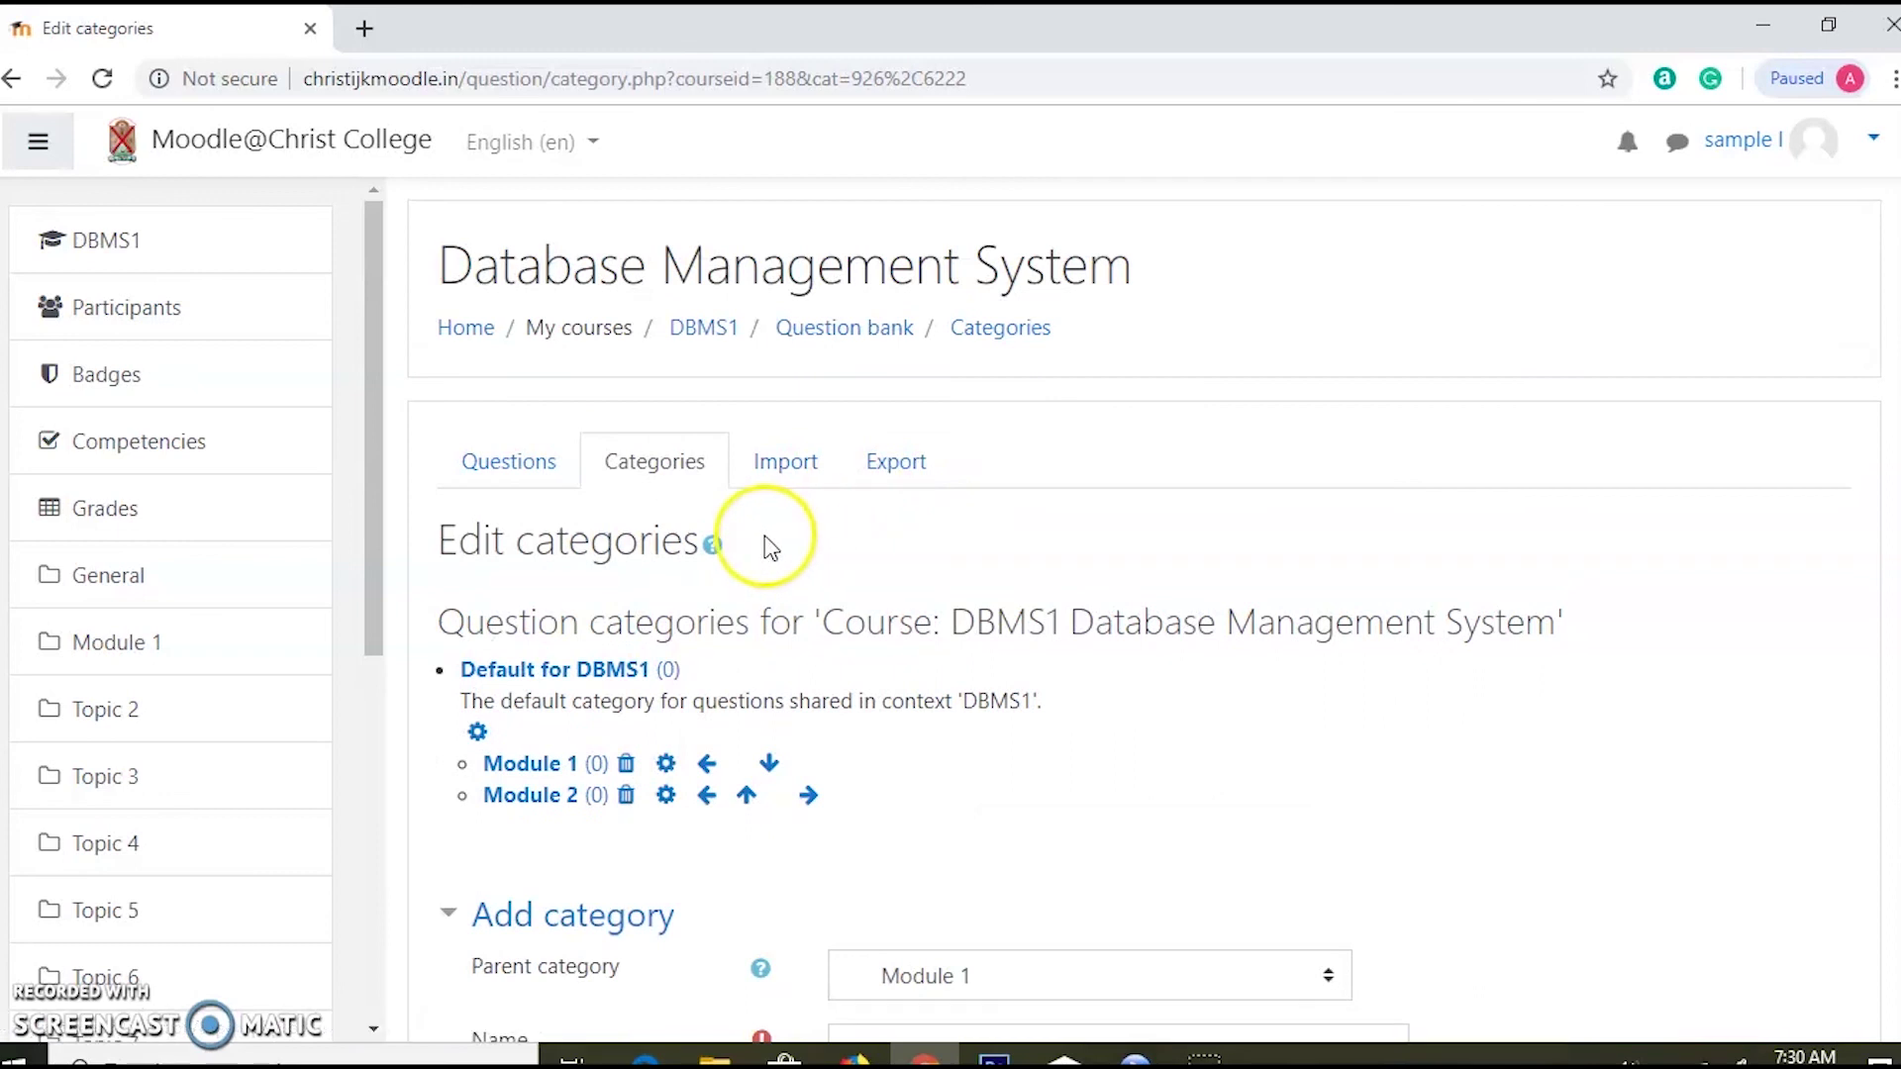